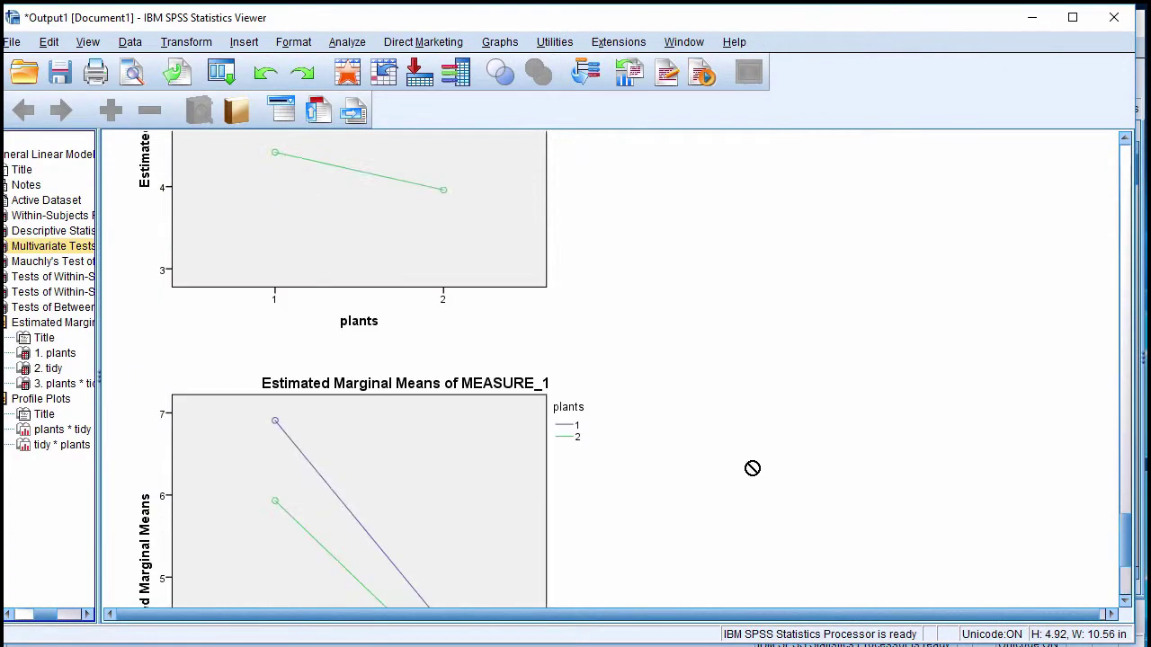
- Examine the estimated marginal means, the plants, tidy and plants * tidy rows of the Tests of Within-Subjects Effects, and the plants-by-tidy profile plot
scroll(753, 468, up, 7)
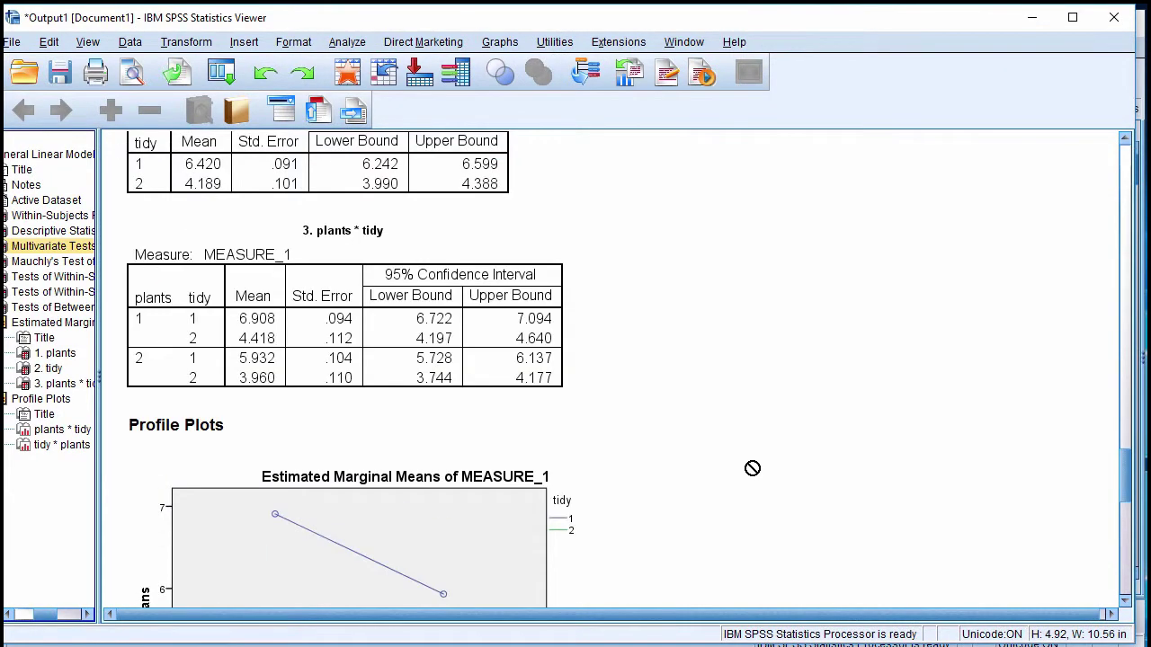
scroll(753, 468, up, 12)
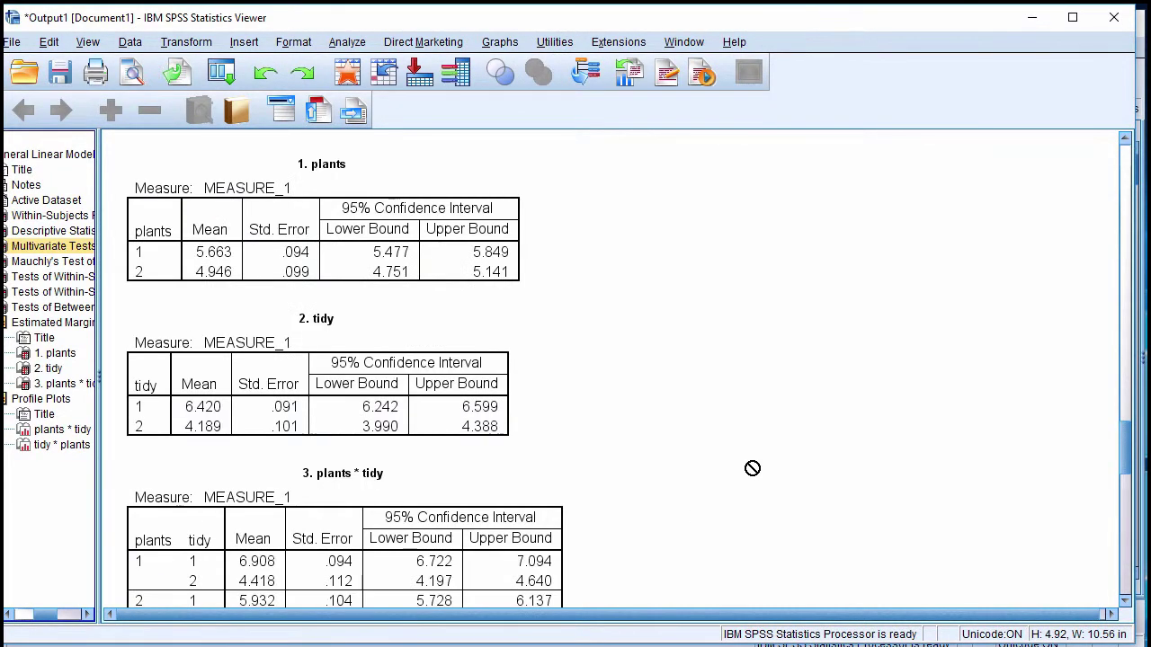
scroll(752, 469, up, 10)
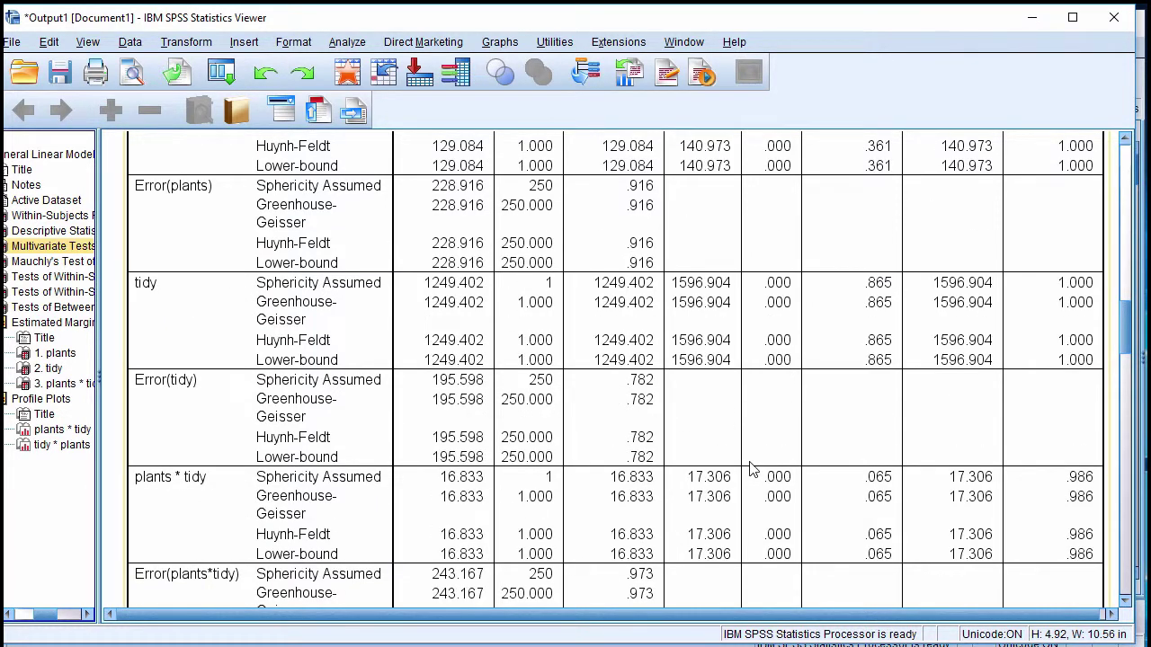
scroll(752, 469, up, 4)
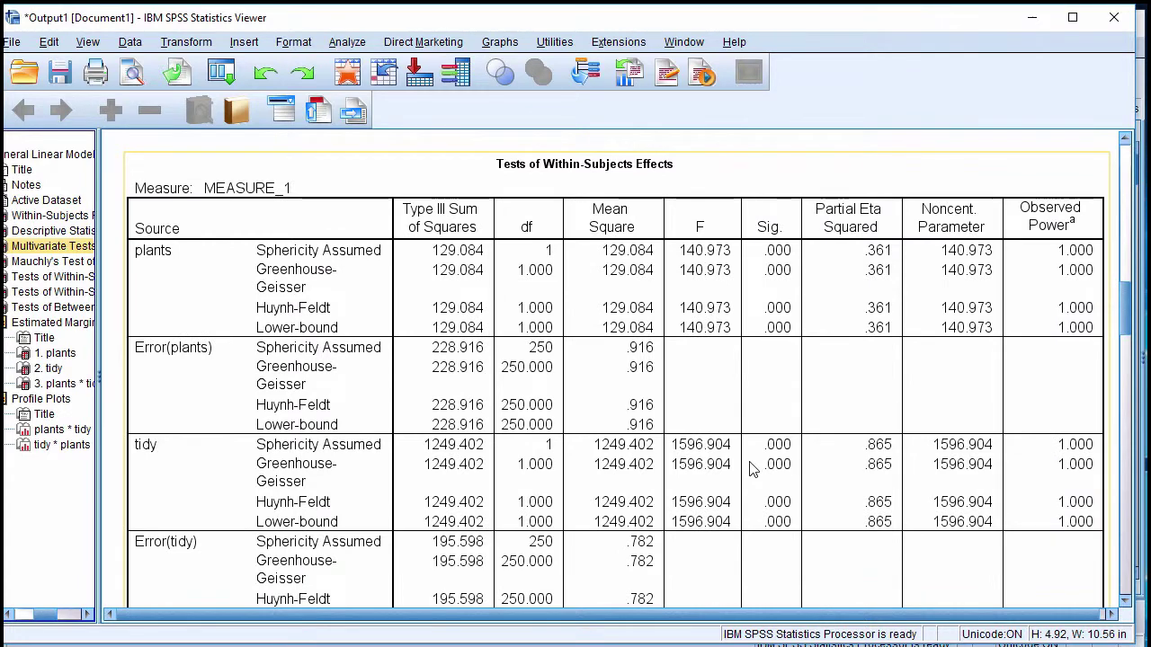
scroll(753, 468, down, 2)
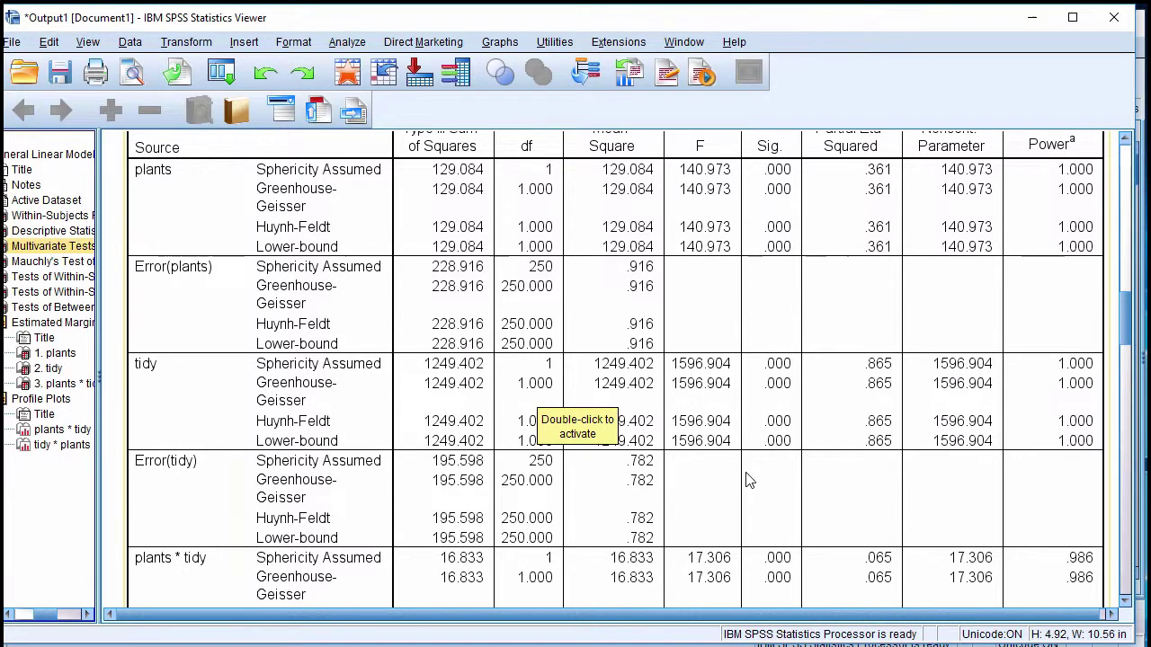
scroll(747, 481, down, 6)
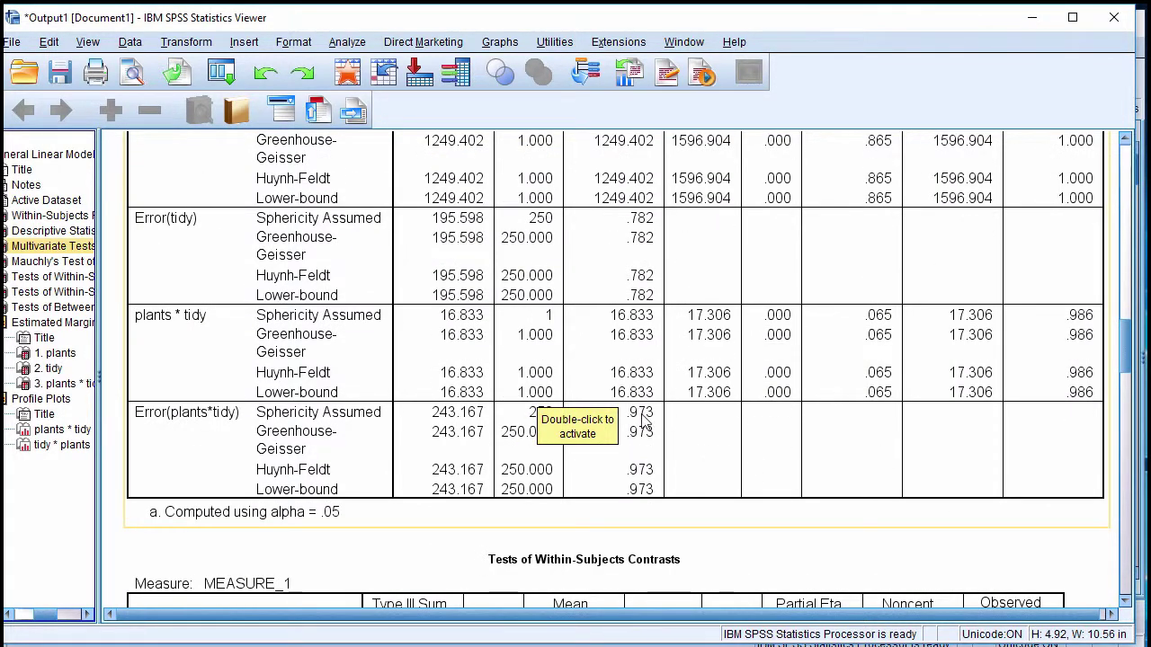
scroll(782, 288, up, 7)
scroll(765, 226, down, 3)
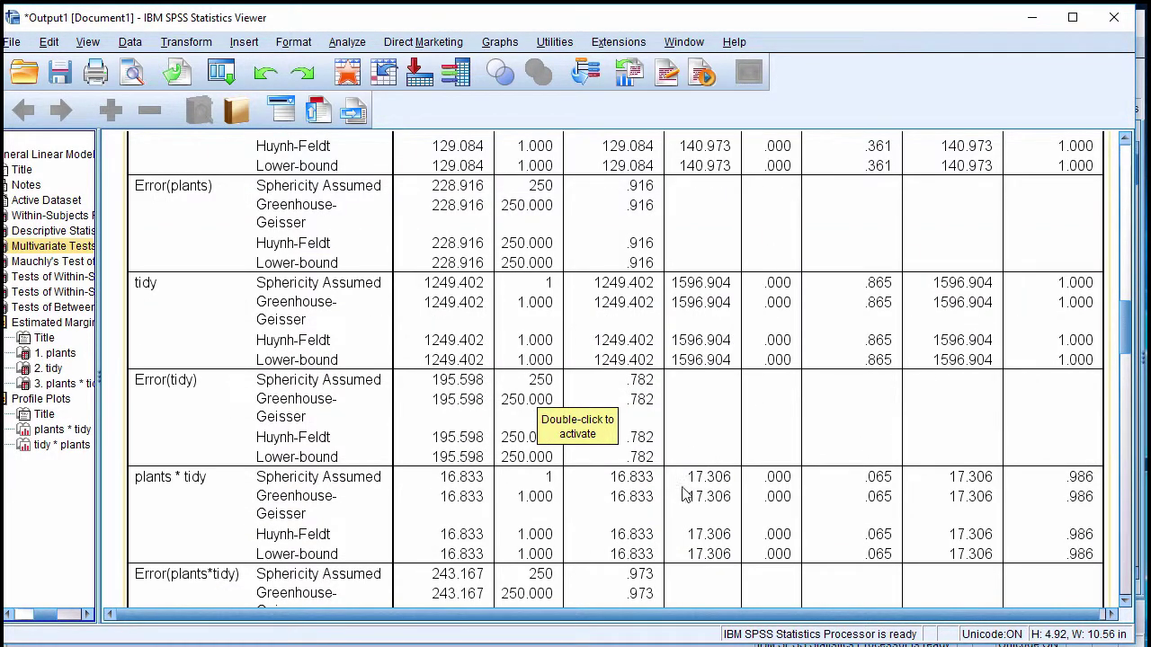
scroll(710, 492, down, 2)
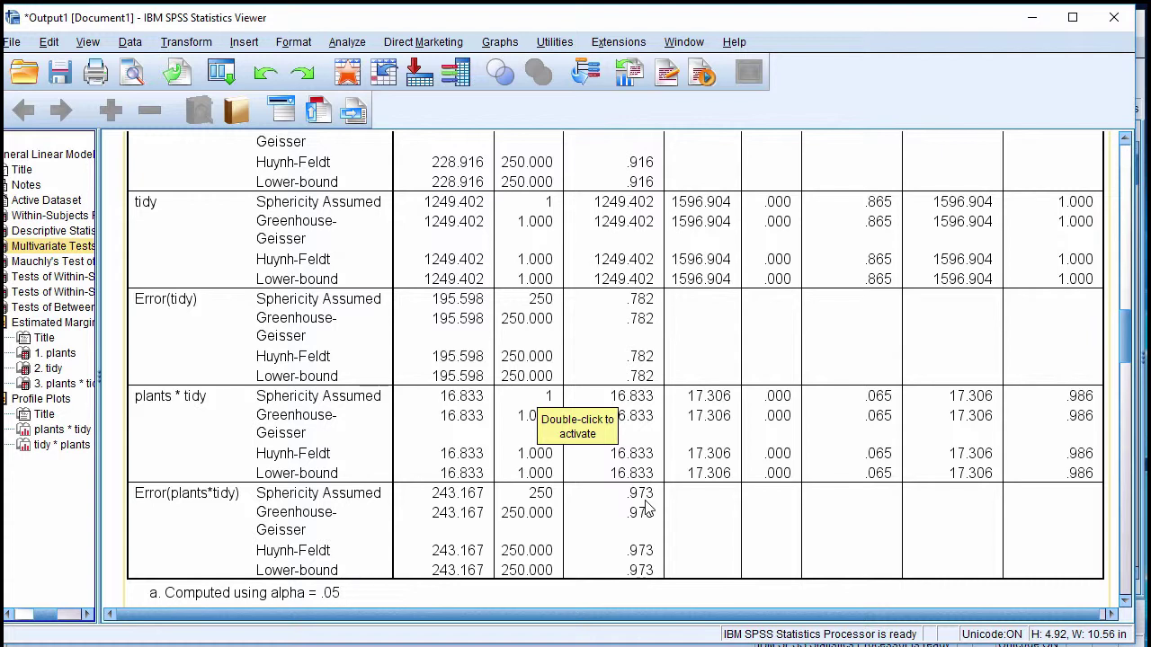
scroll(645, 509, down, 15)
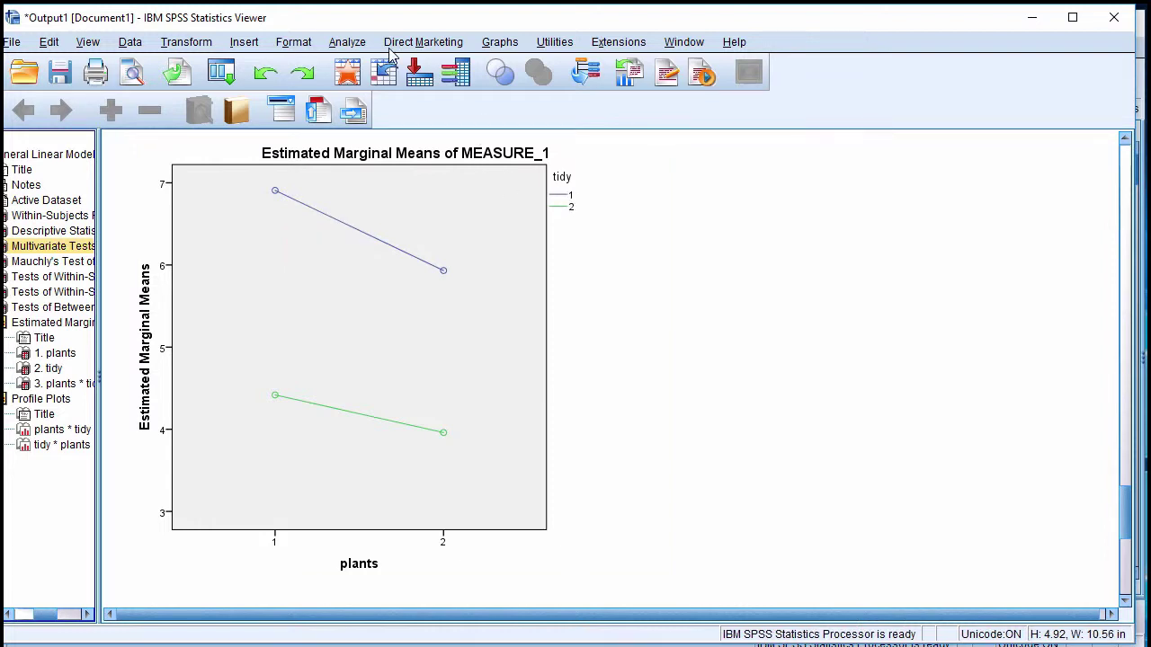
- Run a paired-samples t test comparing plants_tidy with noplants_tidy
click(339, 45)
mouse_move(442, 130)
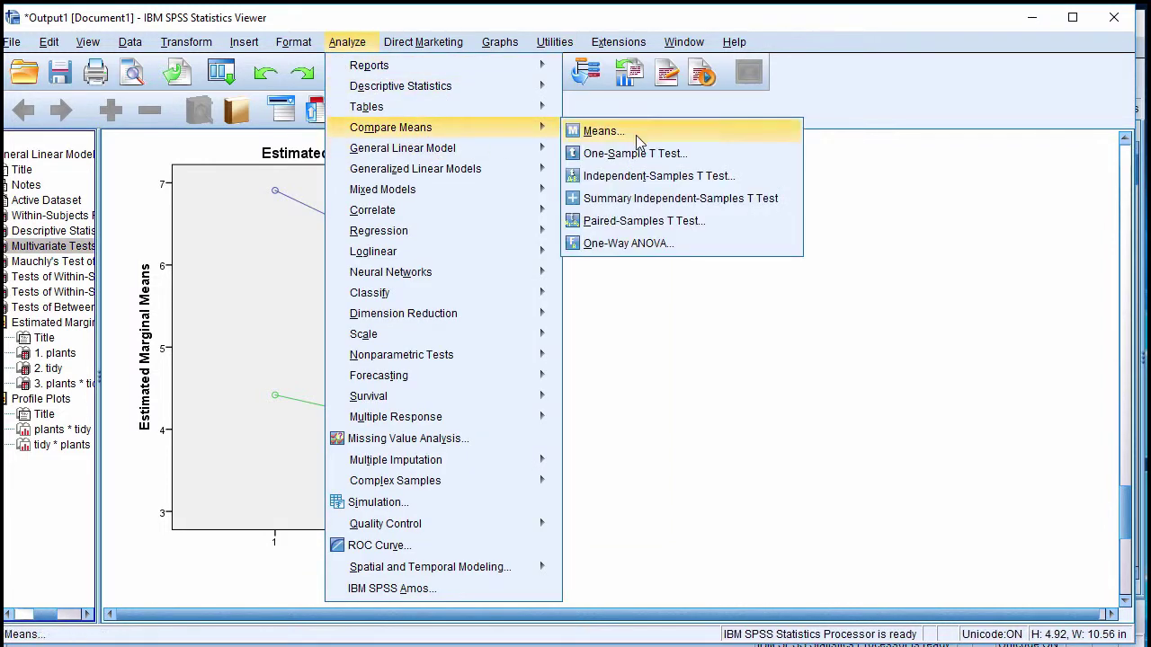
click(630, 221)
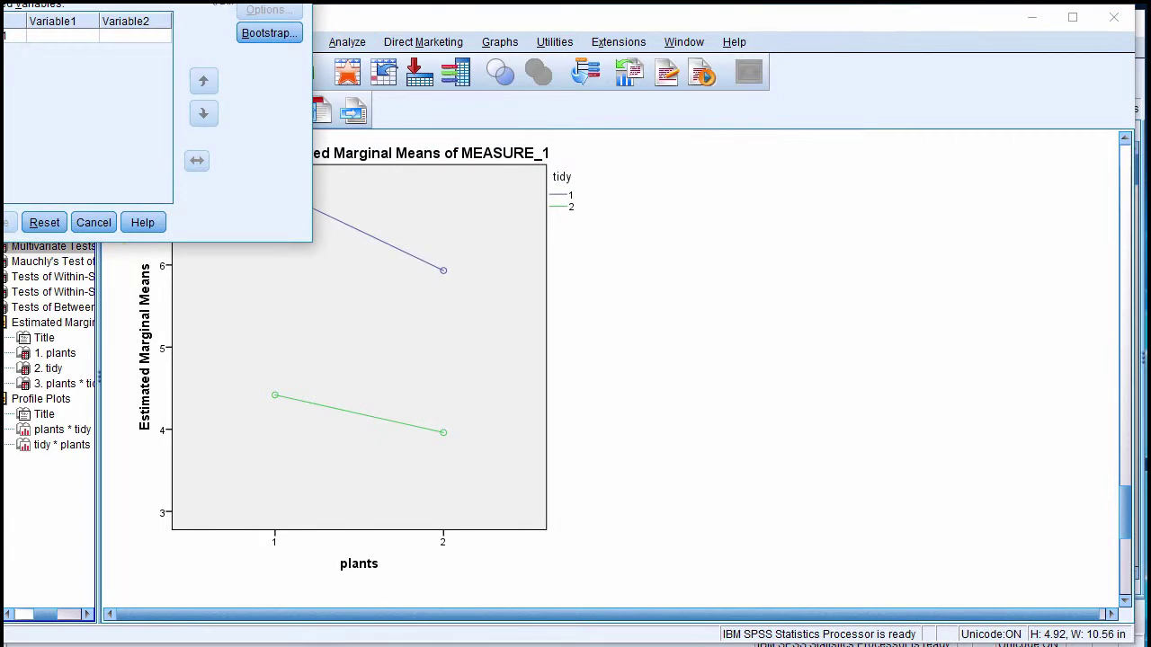
click(440, 286)
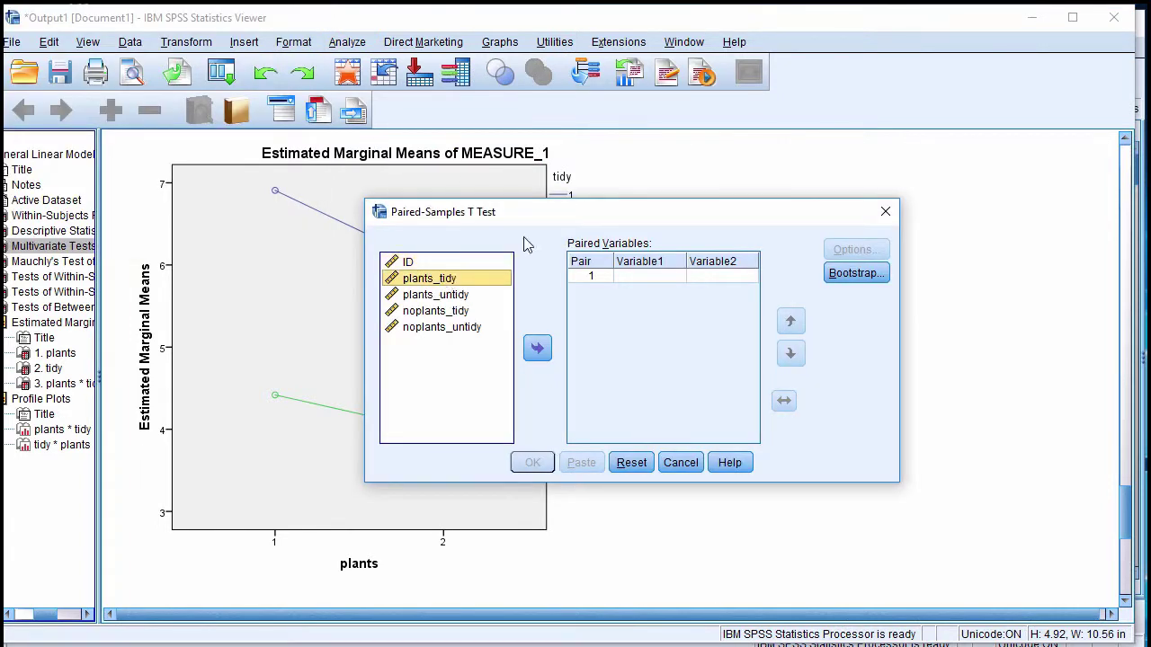
drag(534, 214, 666, 264)
click(670, 398)
click(593, 364)
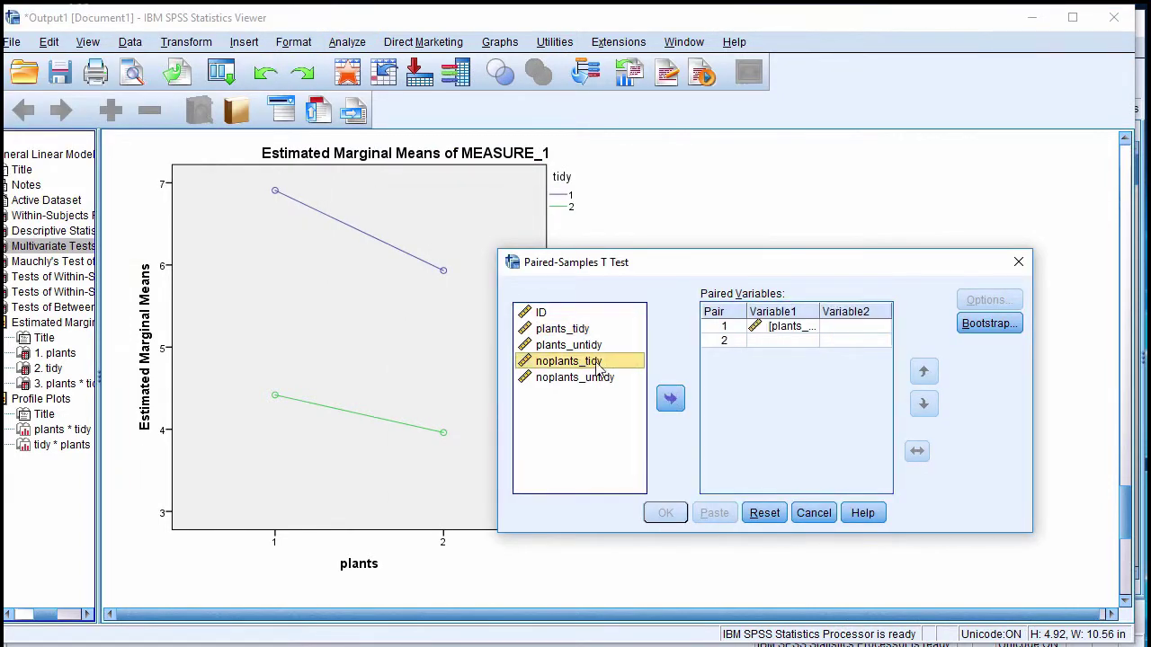
click(670, 399)
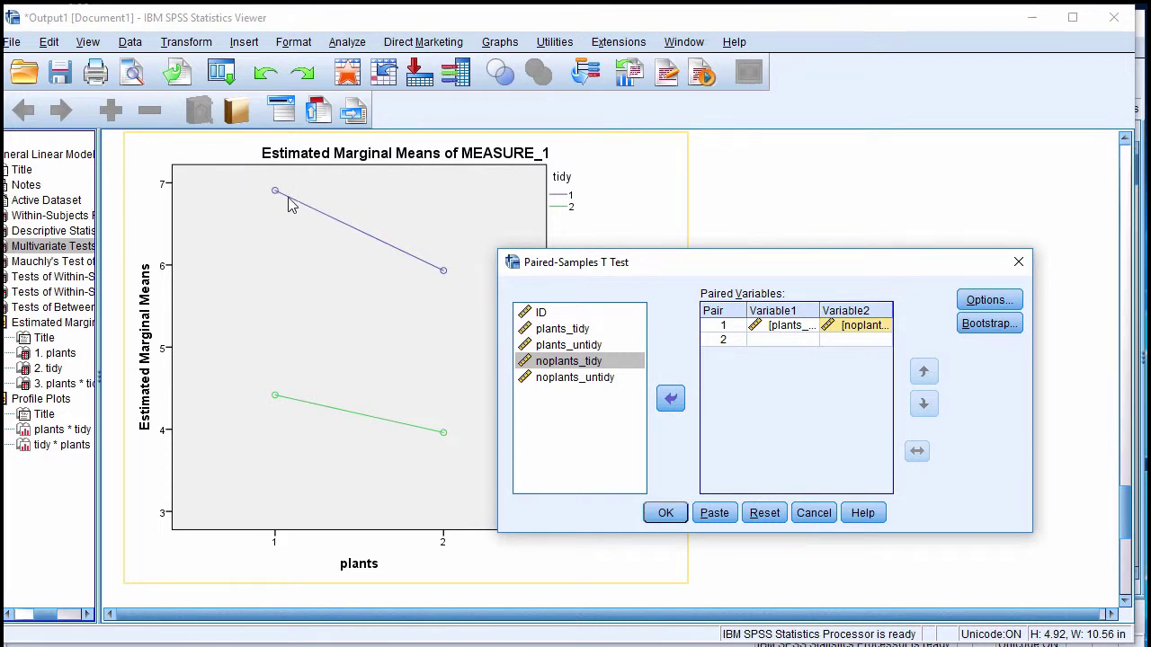
click(794, 333)
click(868, 327)
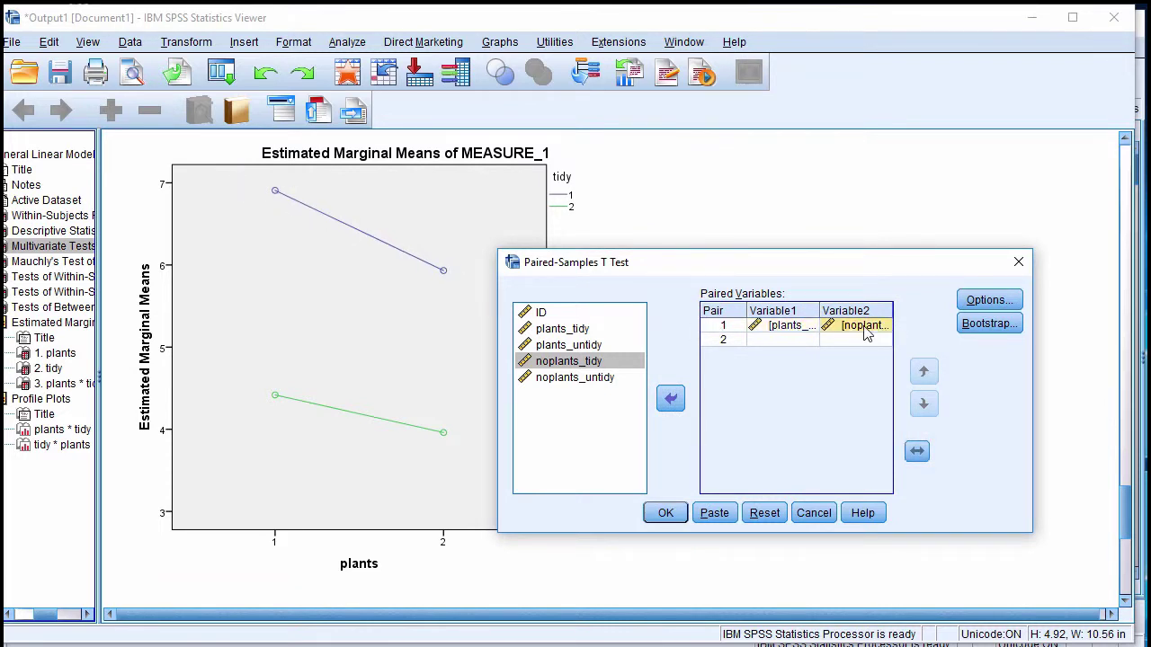
click(665, 513)
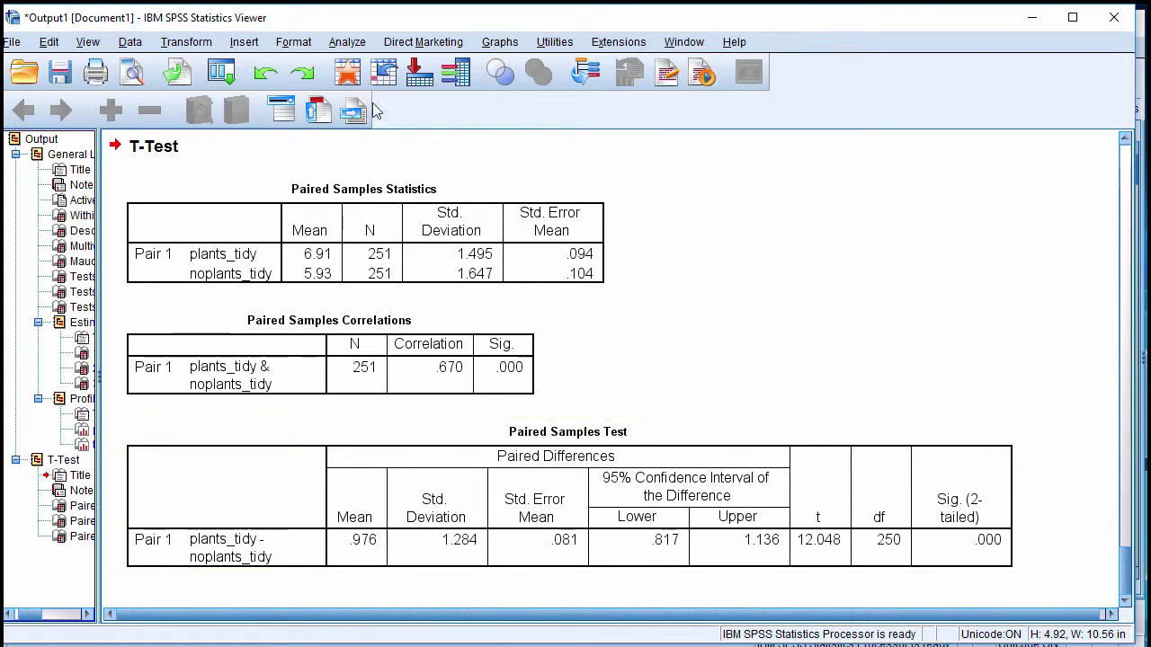
- Add plants_untidy with noplants_untidy as a second pair to the paired-samples t test and rerun it
scroll(281, 436, up, 5)
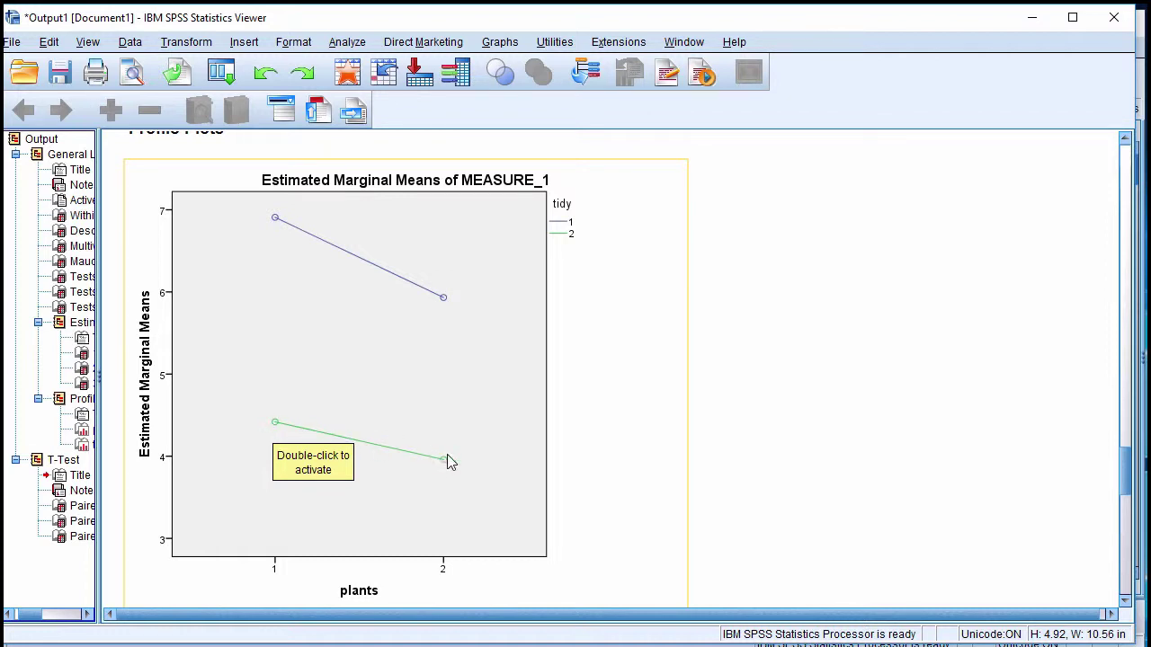
scroll(822, 514, down, 2)
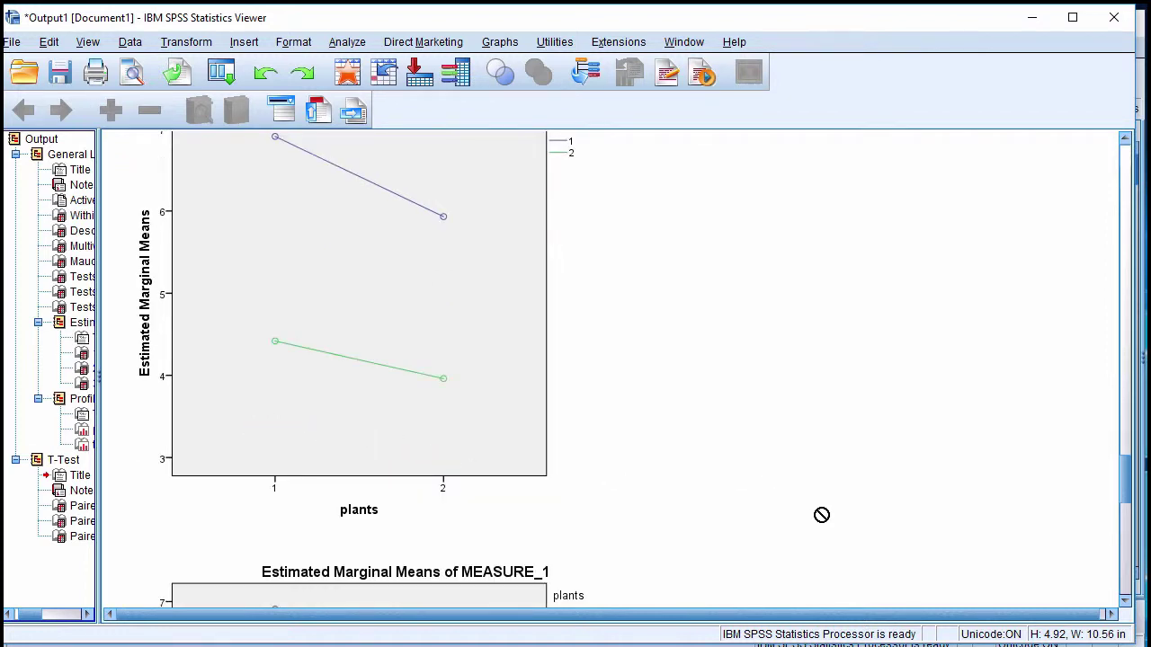
click(347, 42)
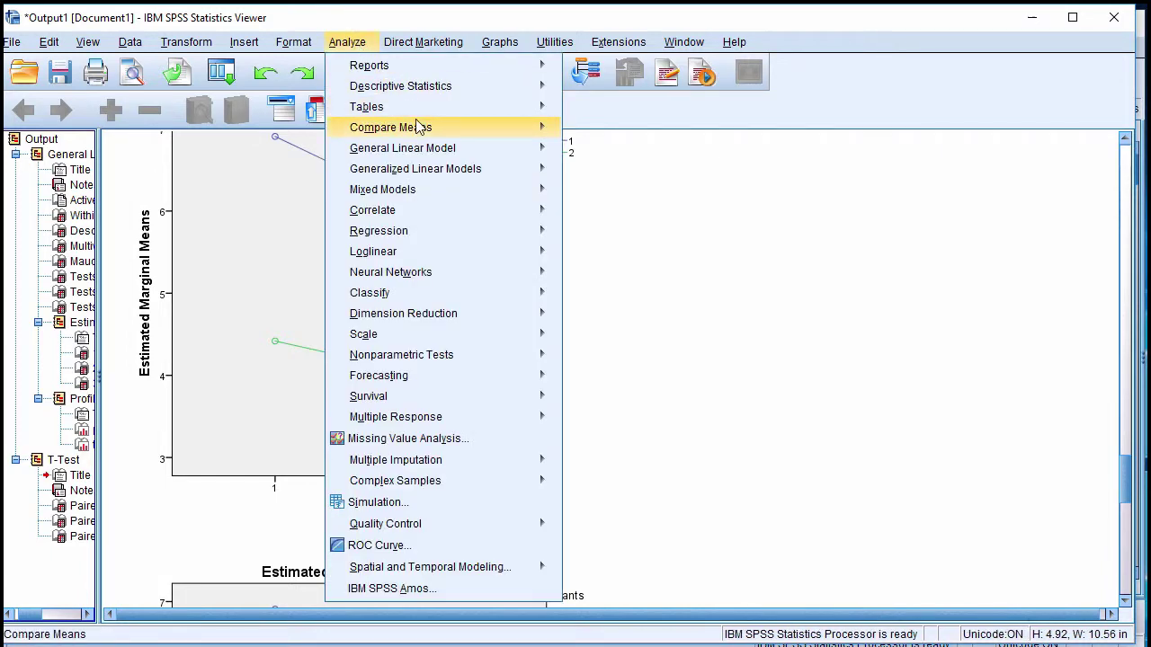
mouse_move(423, 127)
click(610, 221)
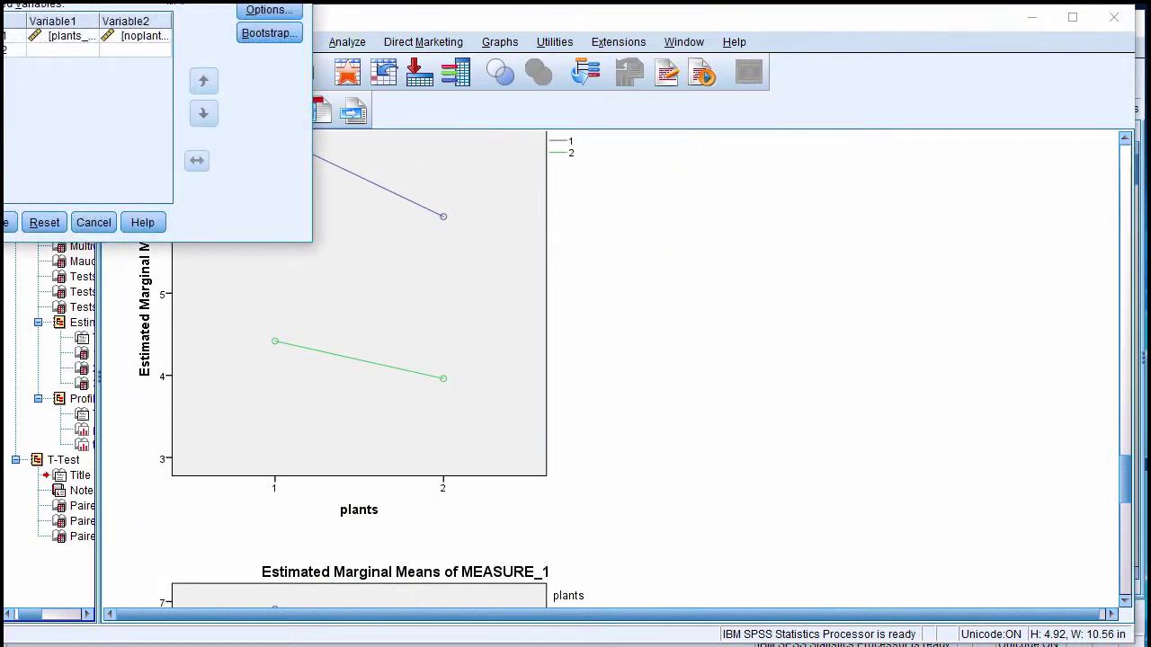
drag(676, 220, 735, 232)
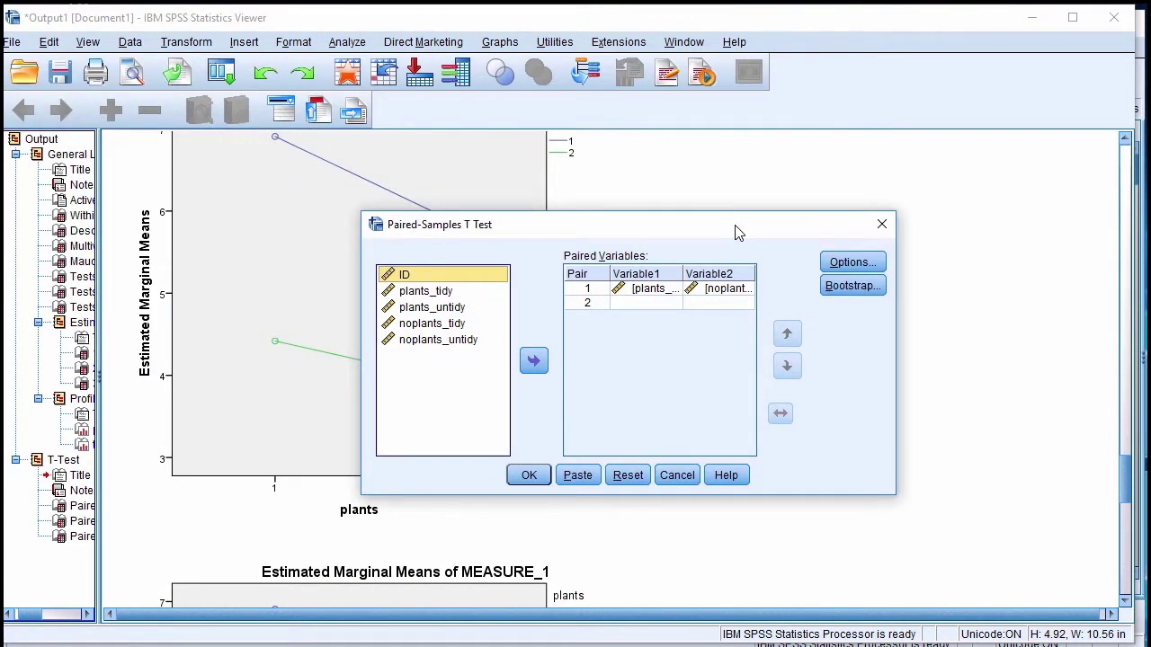
drag(597, 233, 650, 229)
click(513, 306)
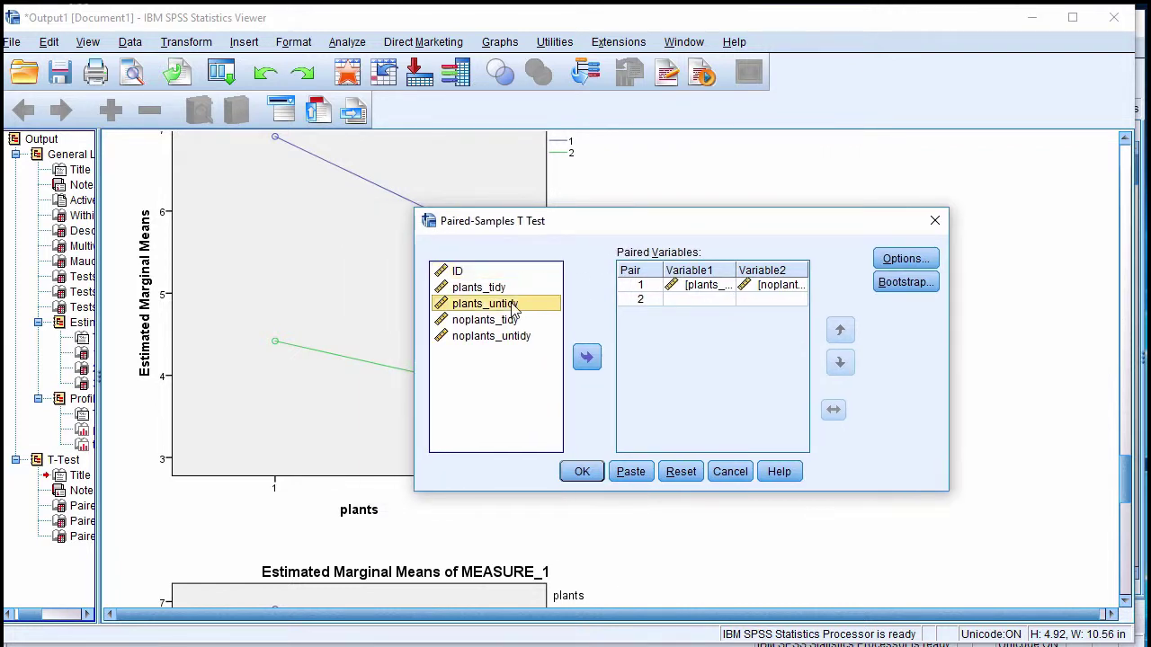
double_click(513, 305)
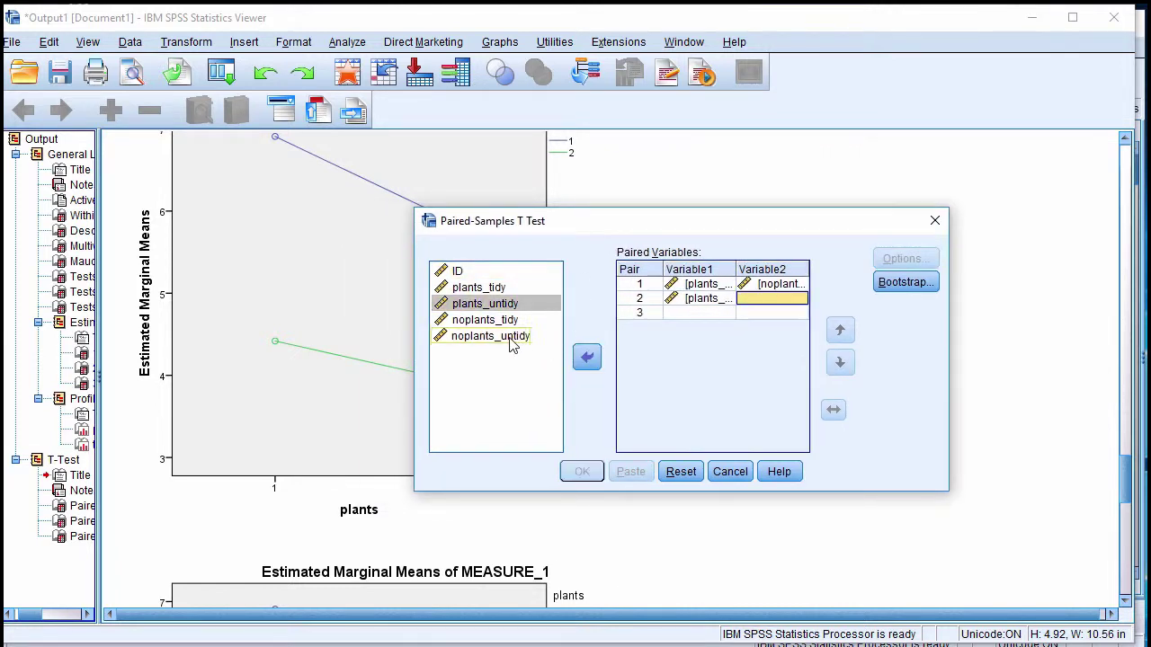
click(510, 337)
click(585, 355)
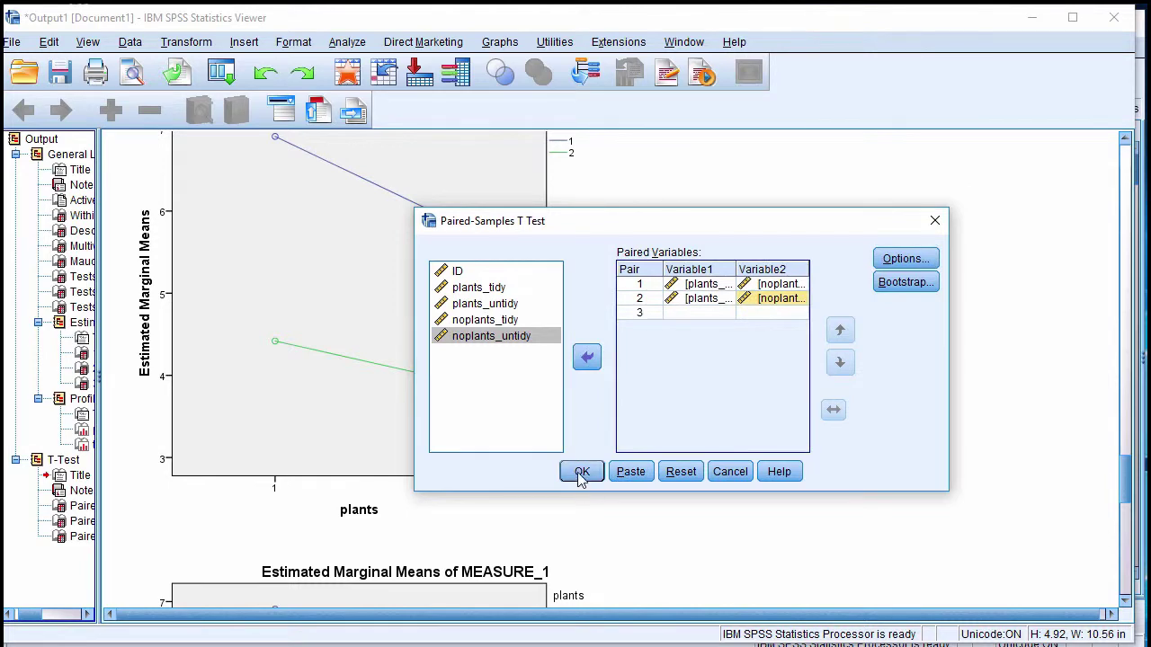
click(582, 473)
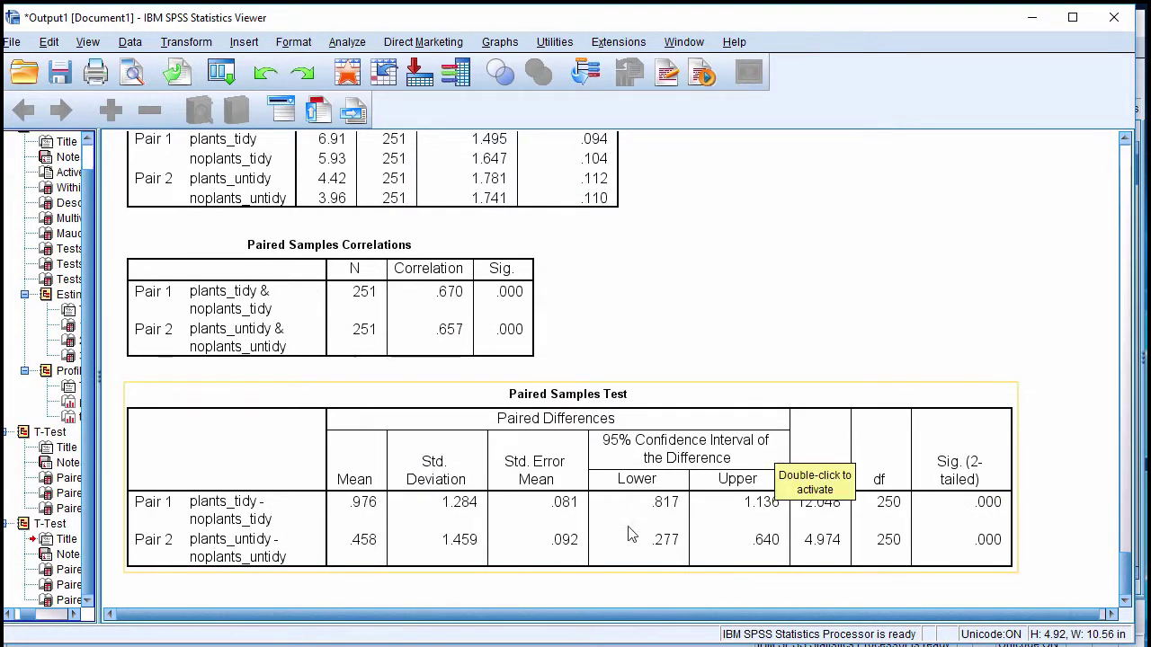
- Review both pairs in the newest Paired Samples Test table alongside the plants * tidy interaction in the Tests of Within-Subjects Effects
click(402, 508)
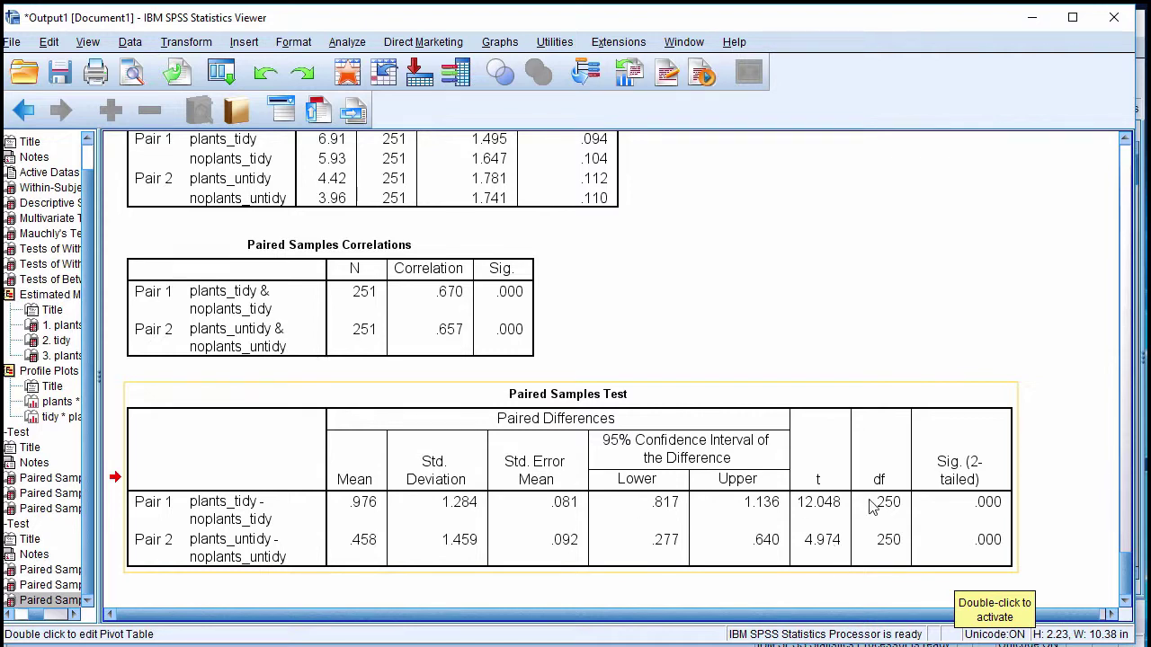
scroll(872, 506, up, 20)
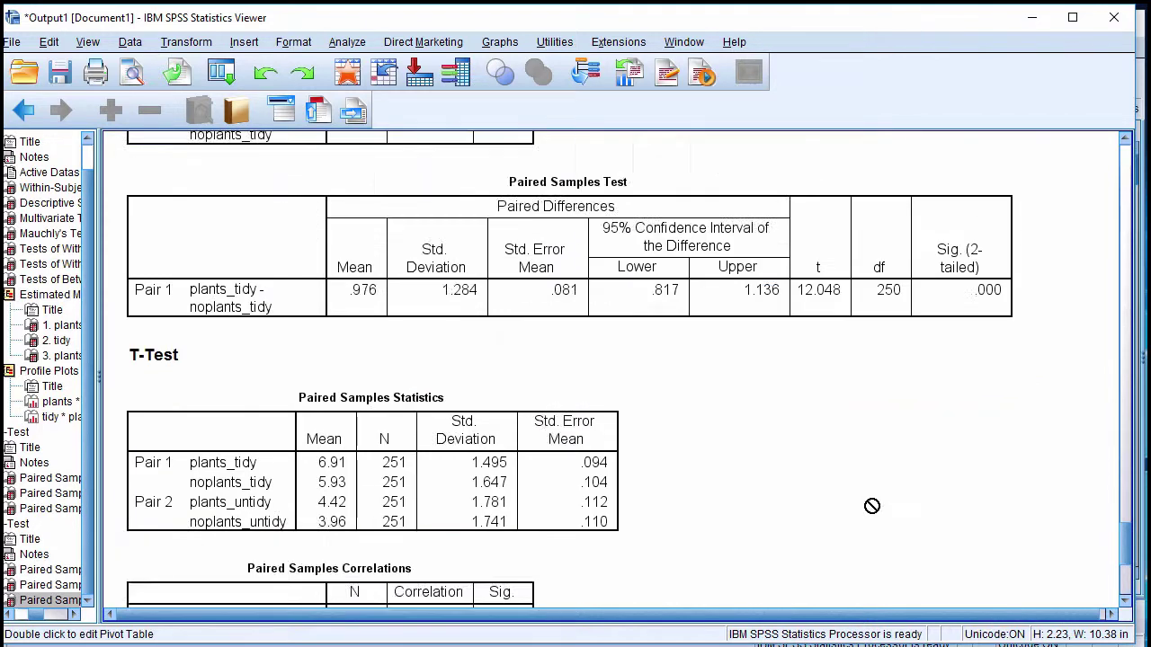
scroll(872, 506, up, 15)
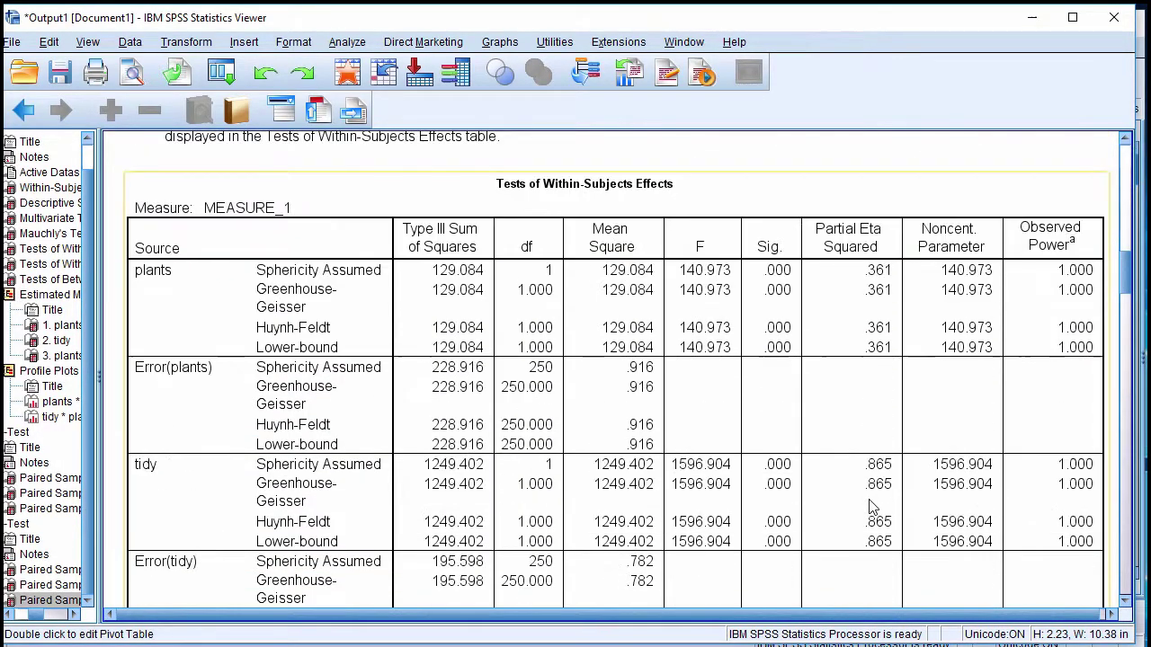
scroll(868, 506, down, 5)
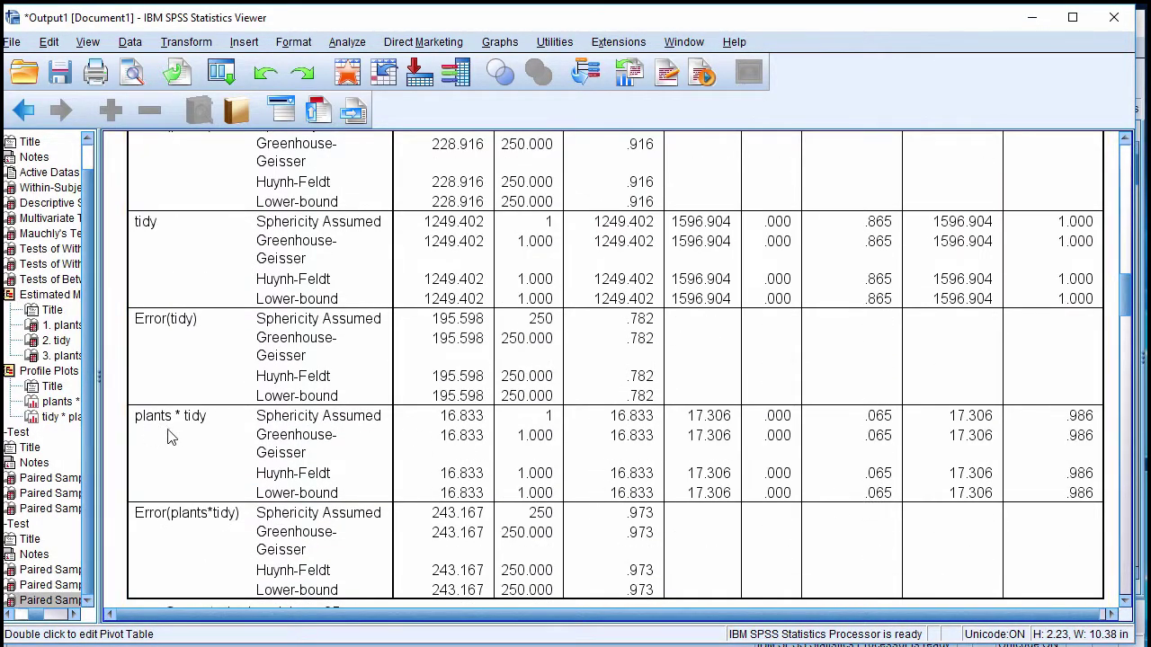
scroll(978, 460, up, 2)
scroll(978, 460, up, 4)
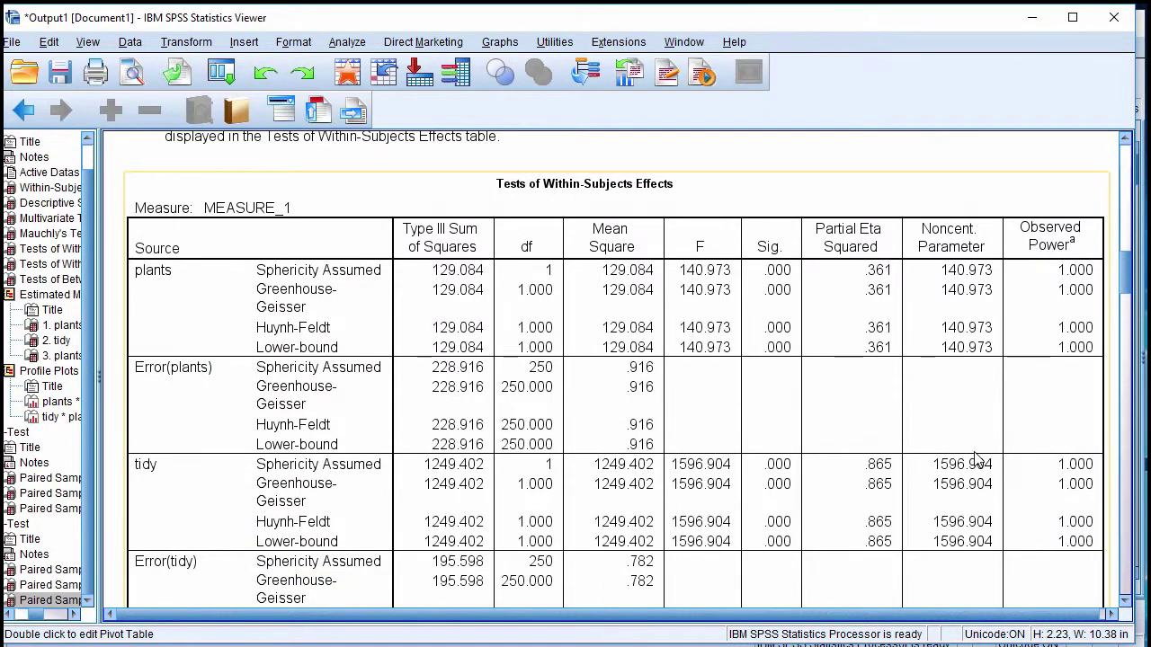
scroll(980, 462, down, 6)
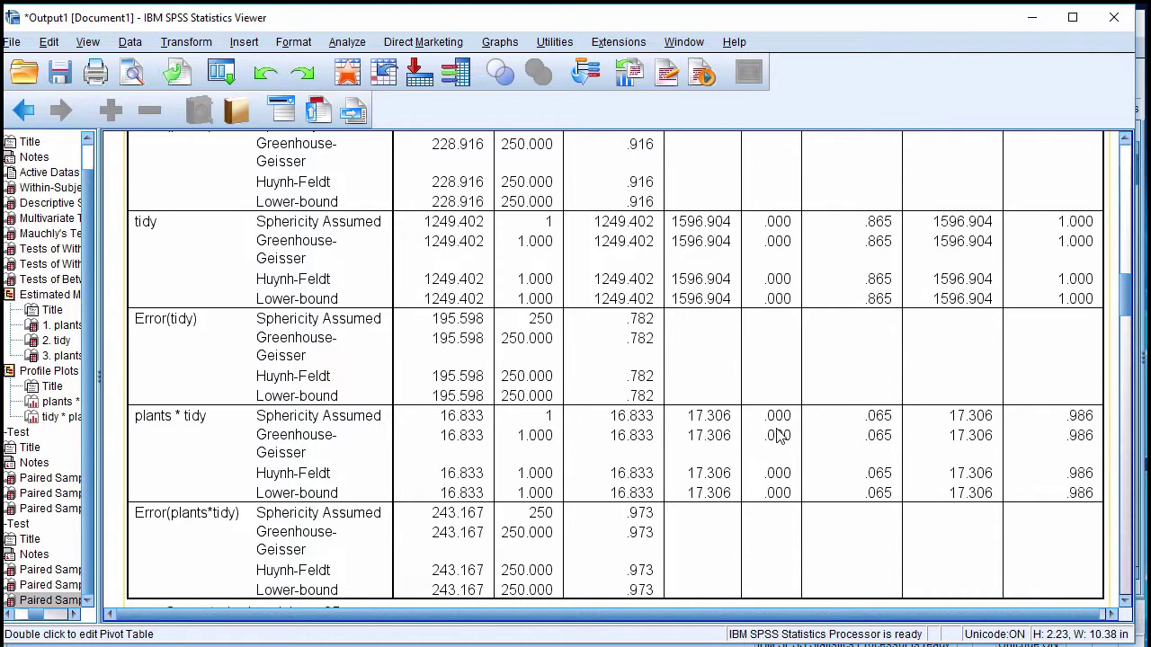
scroll(838, 457, down, 15)
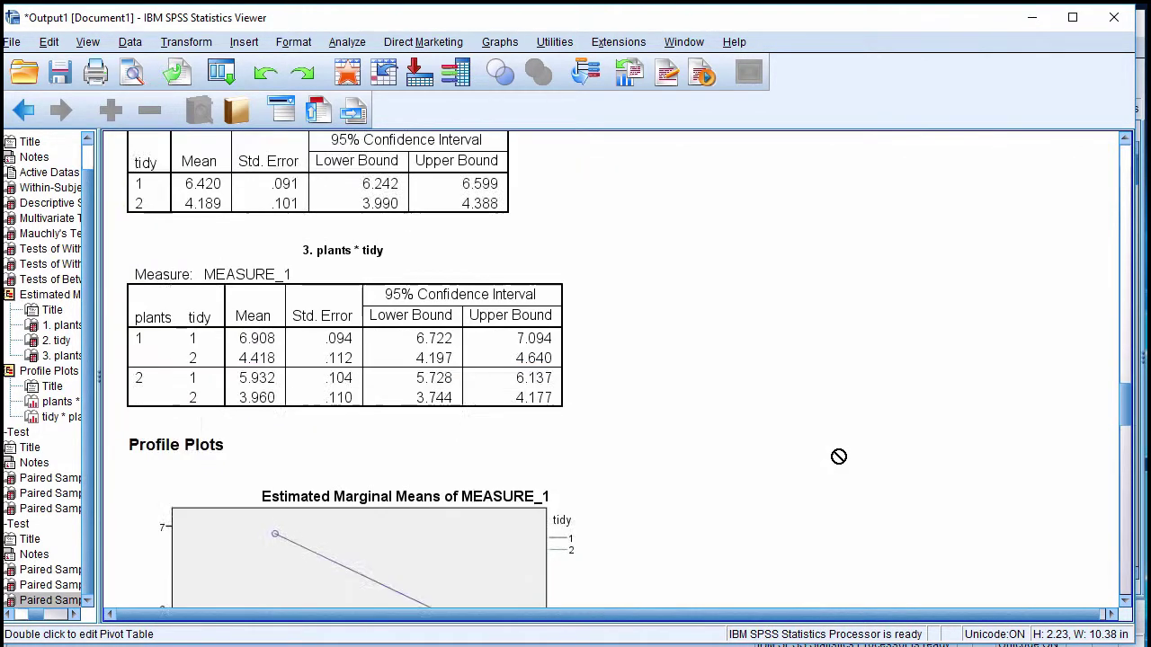
scroll(838, 457, down, 20)
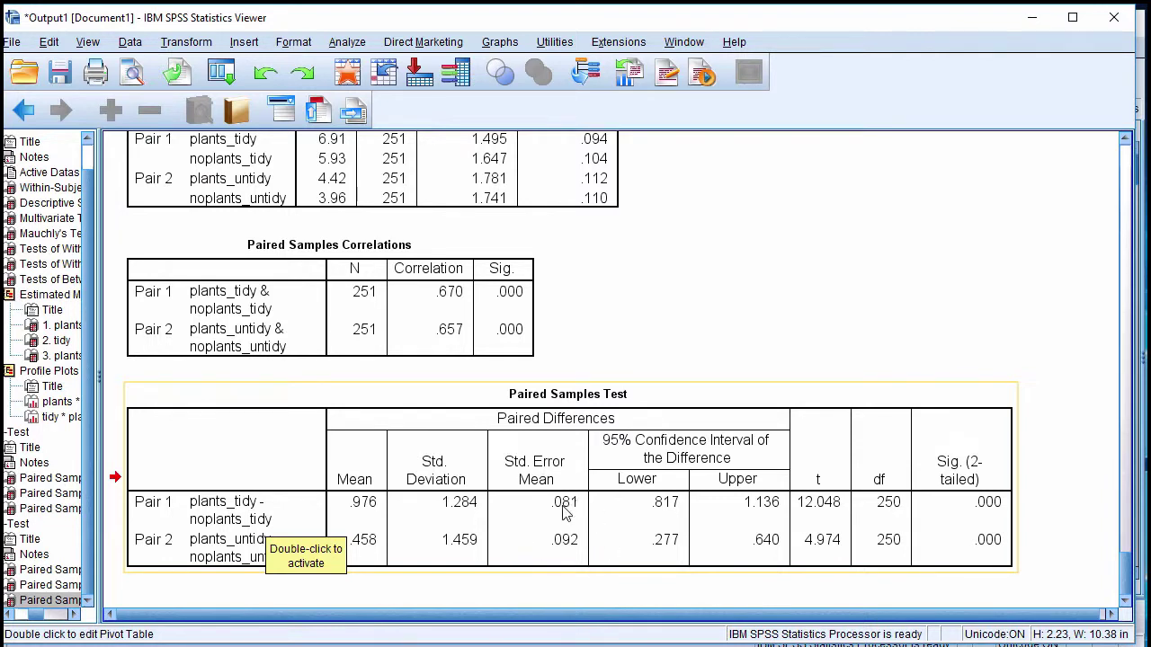
drag(563, 513, 1111, 549)
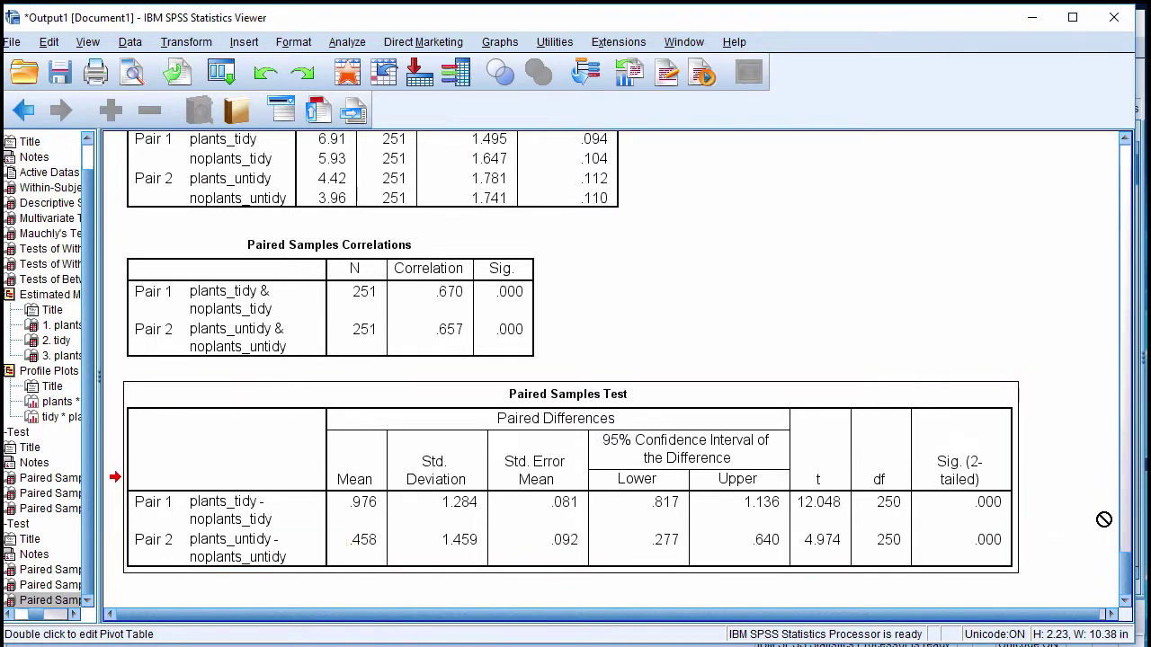
scroll(1032, 533, up, 5)
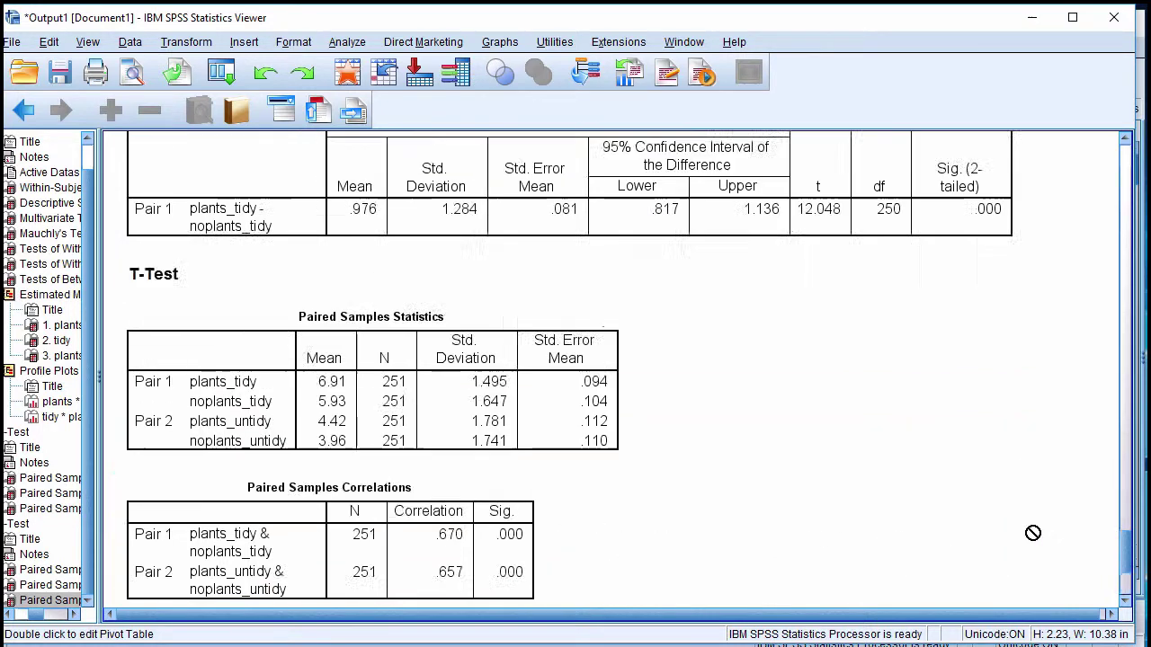
- Compare both pairs in the newest Paired Samples Test table with the within-subjects effects, estimated marginal means and the profile plot over tidy
scroll(1032, 533, down, 5)
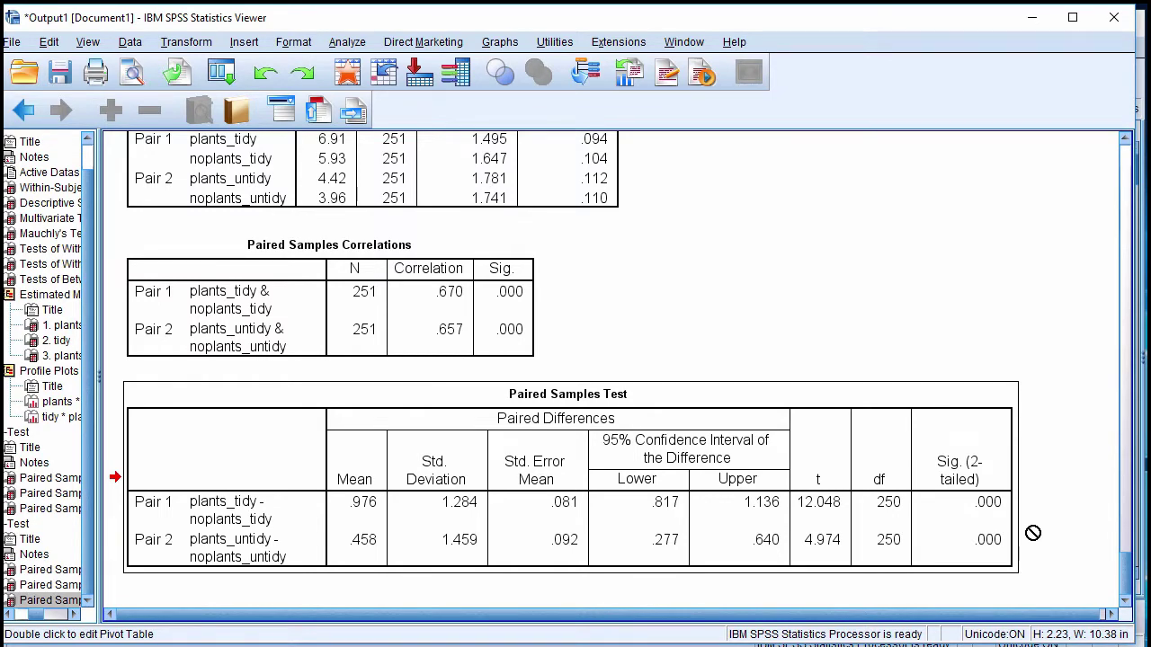
scroll(1032, 533, up, 15)
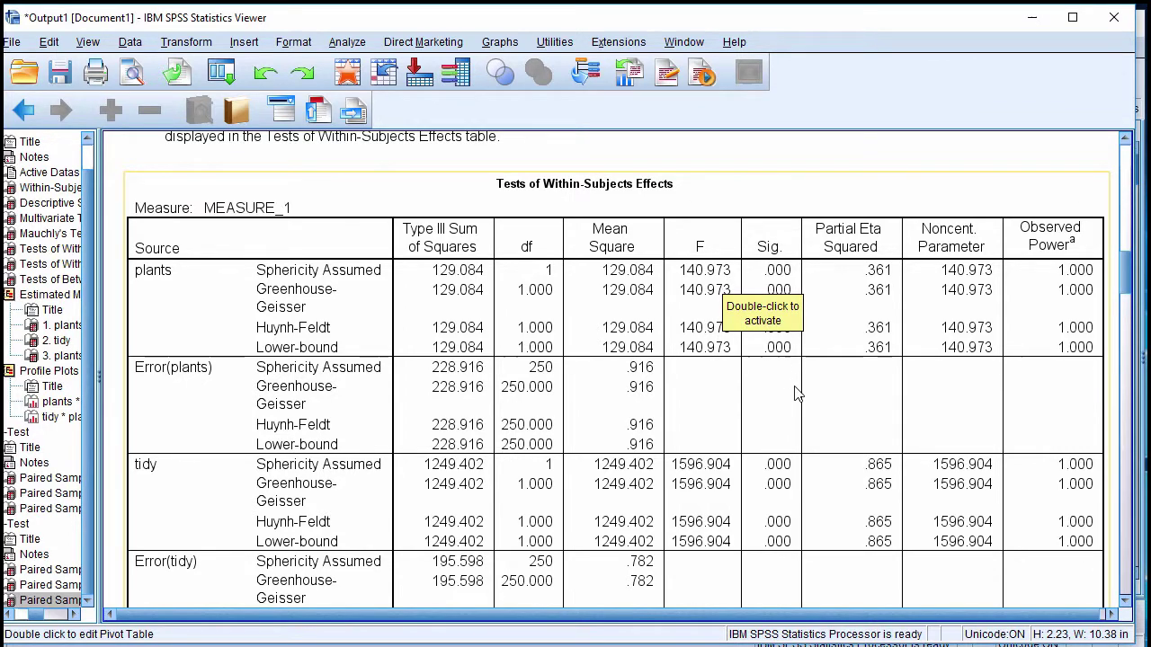
scroll(805, 414, down, 13)
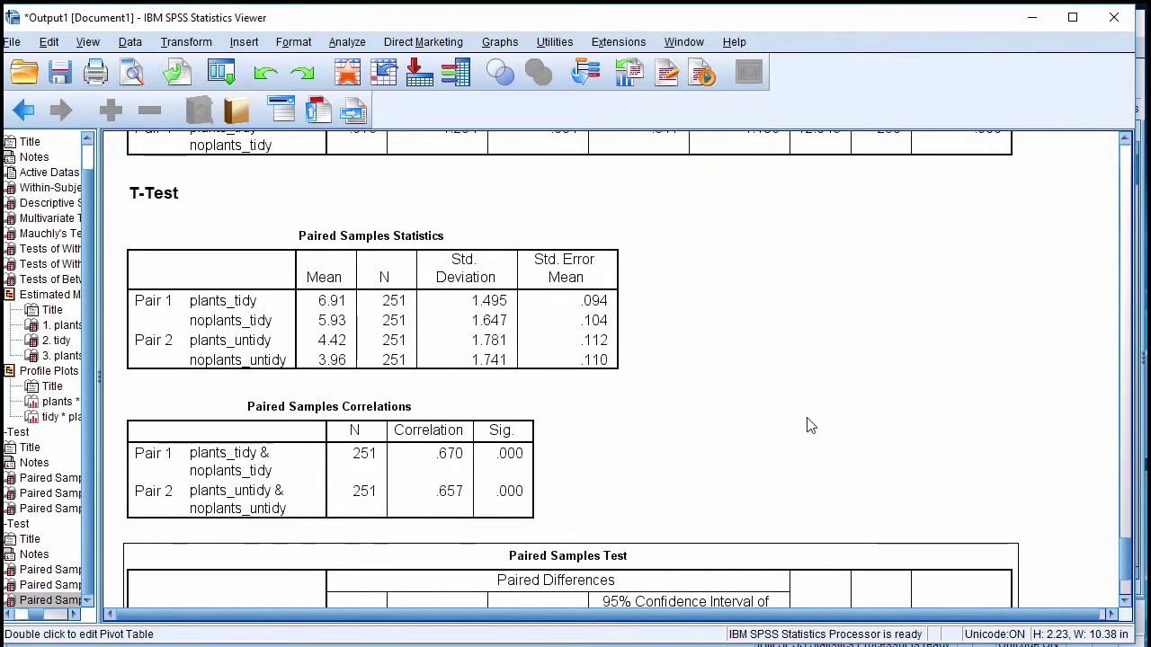
click(382, 482)
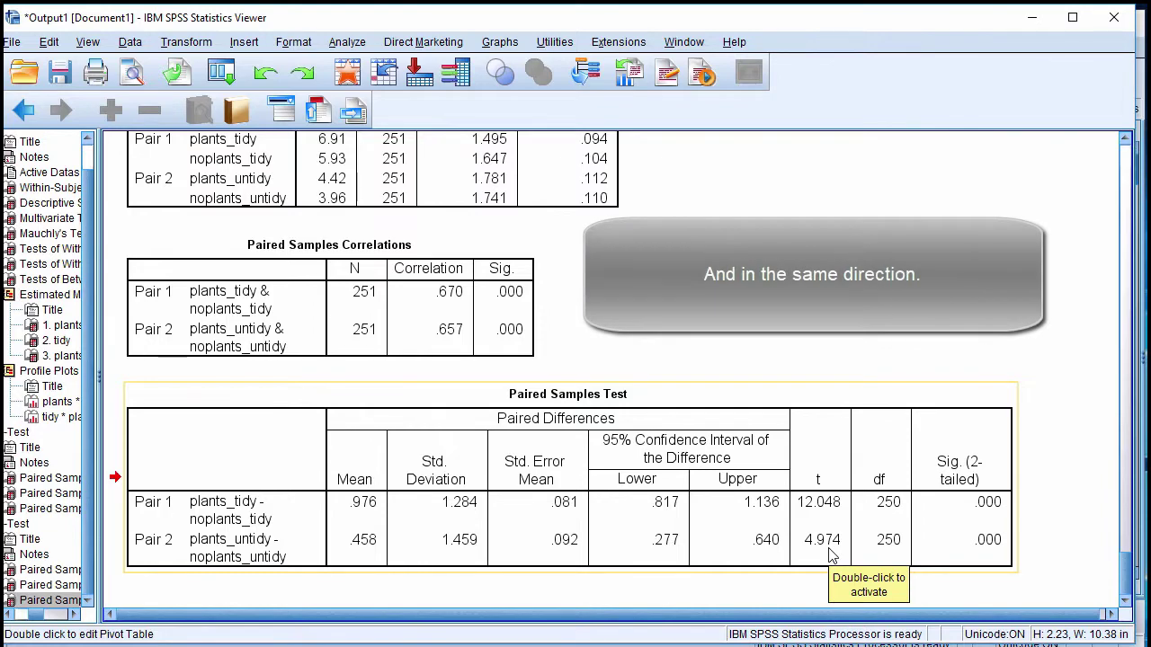
scroll(830, 555, up, 15)
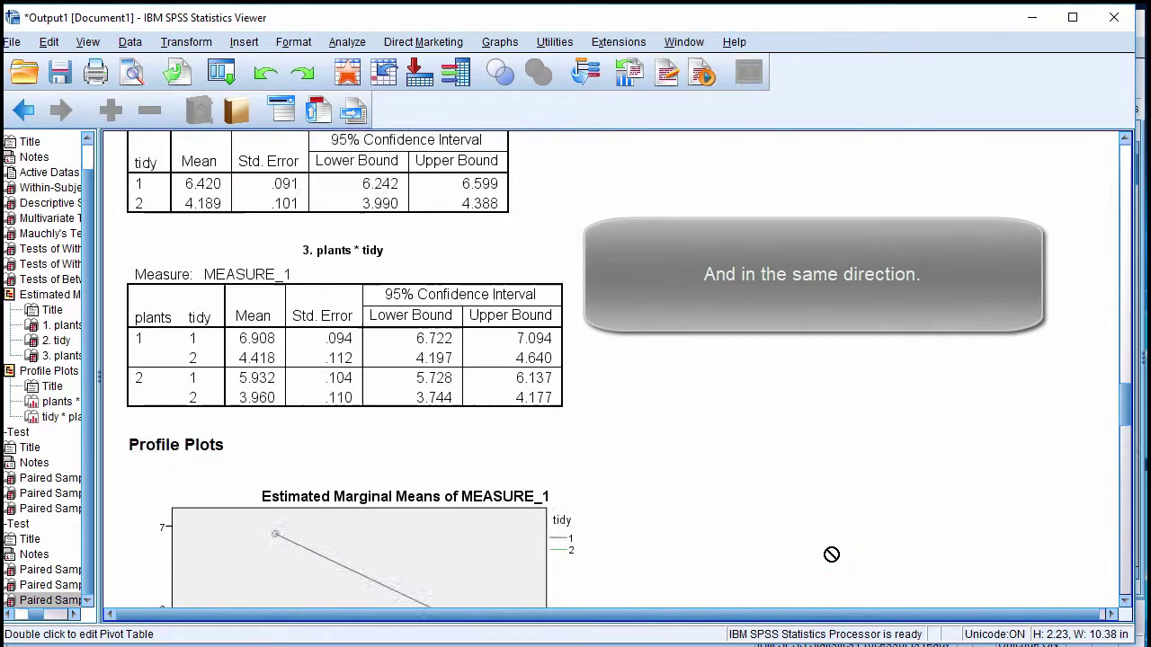
scroll(830, 555, up, 10)
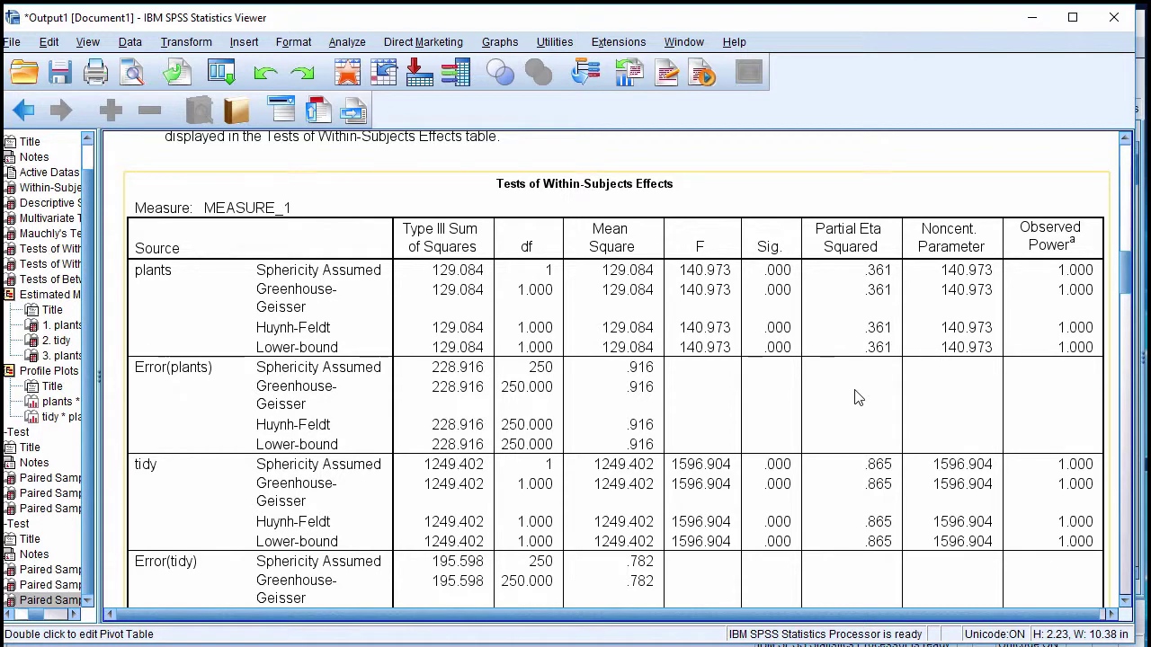
scroll(857, 398, down, 20)
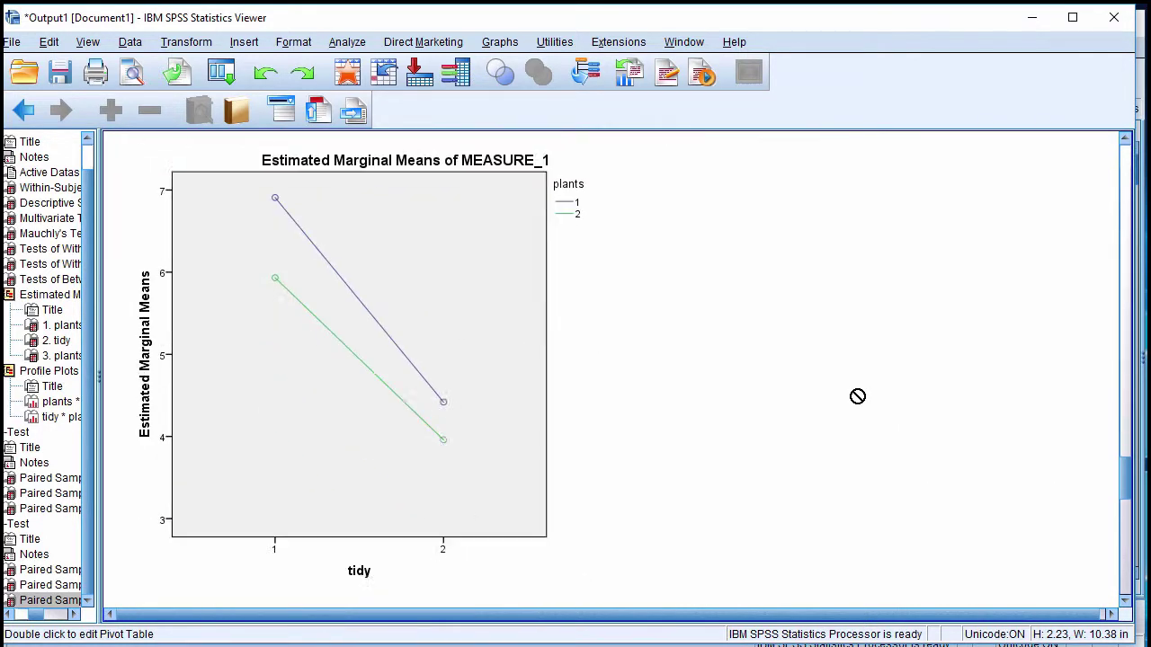
scroll(856, 398, down, 5)
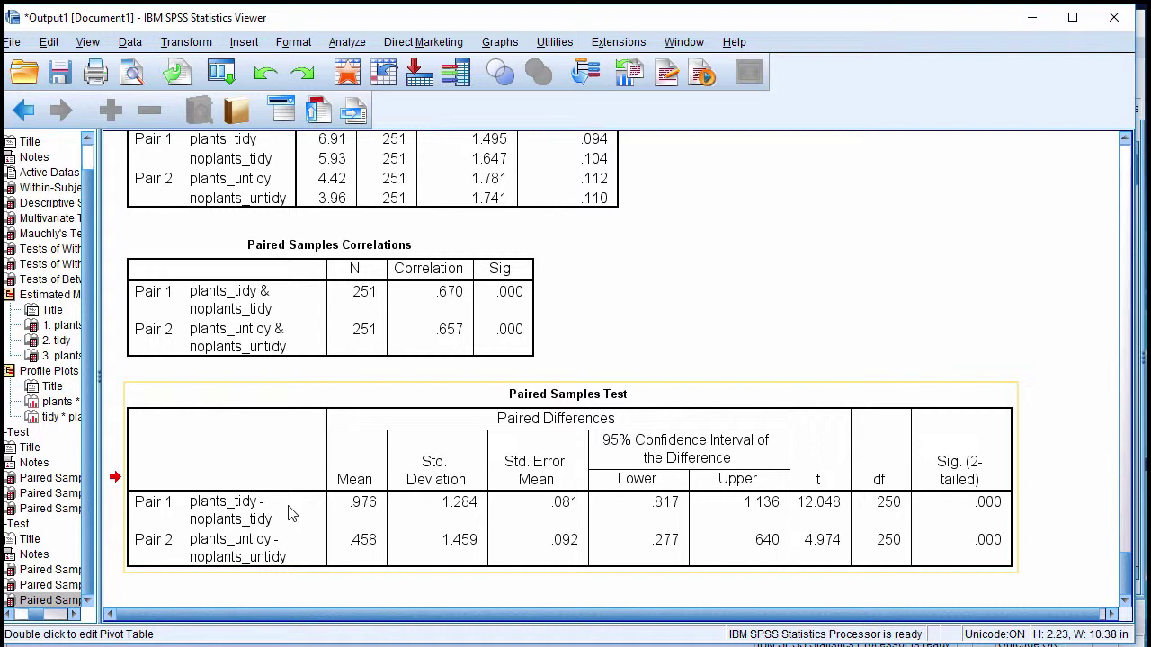
drag(290, 513, 289, 556)
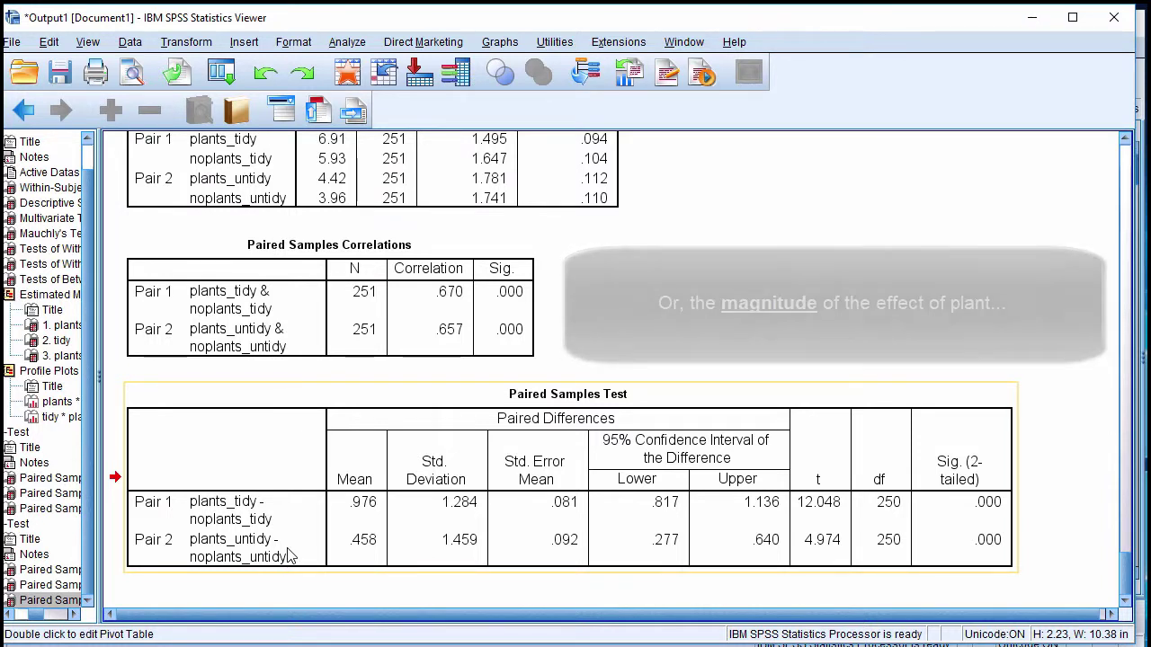
scroll(513, 544, up, 10)
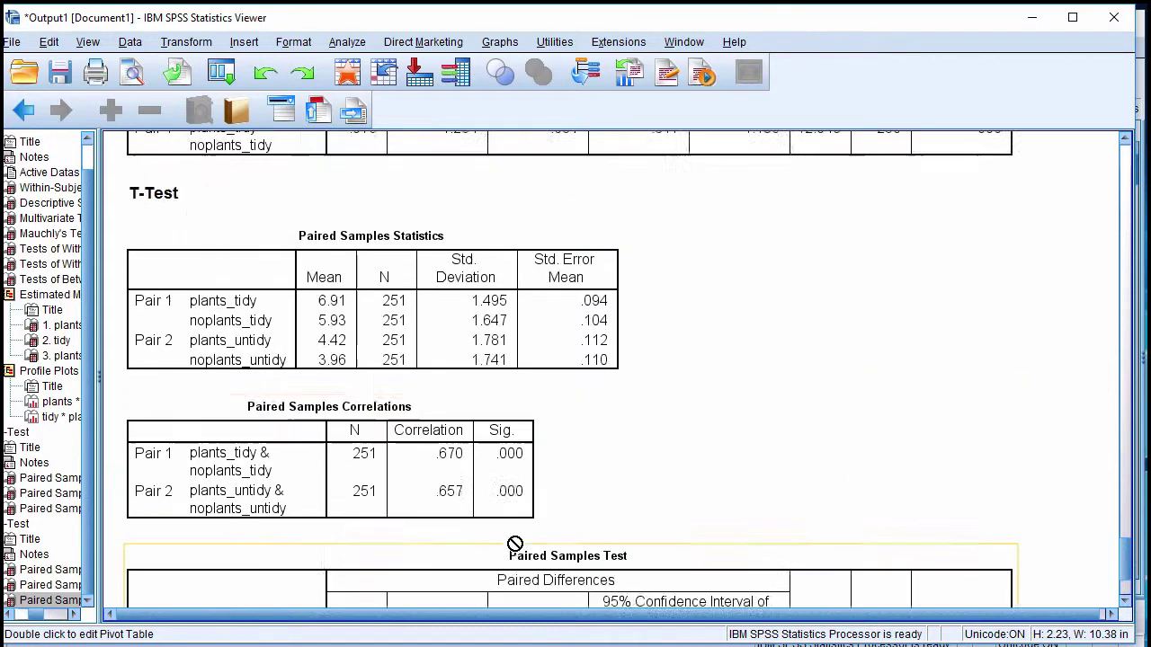
scroll(513, 544, up, 15)
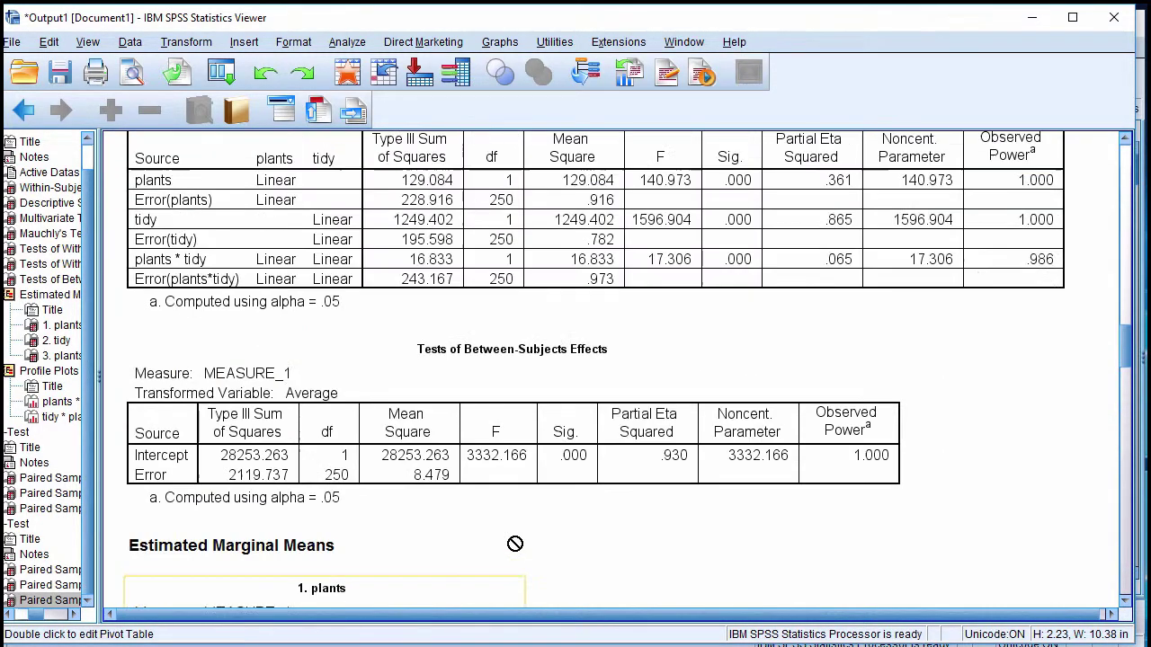
scroll(513, 544, up, 3)
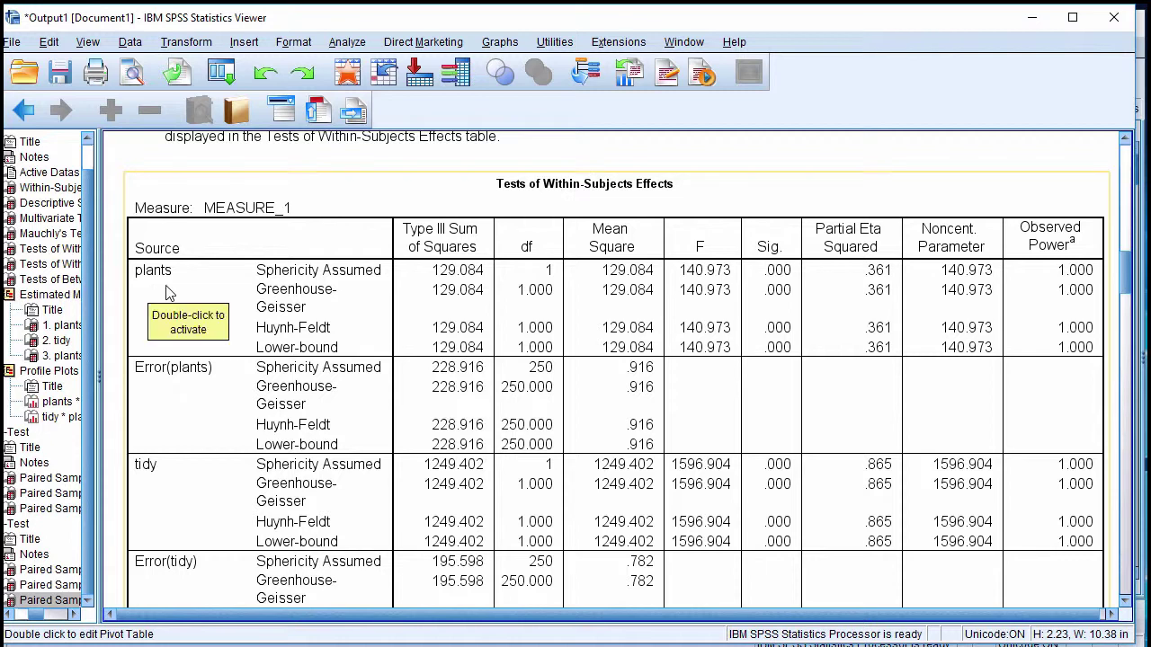
scroll(166, 292, down, 10)
- Reopen the Paired-Samples T Test setup, widen it to show full variable names, and remove both existing pairs
click(348, 42)
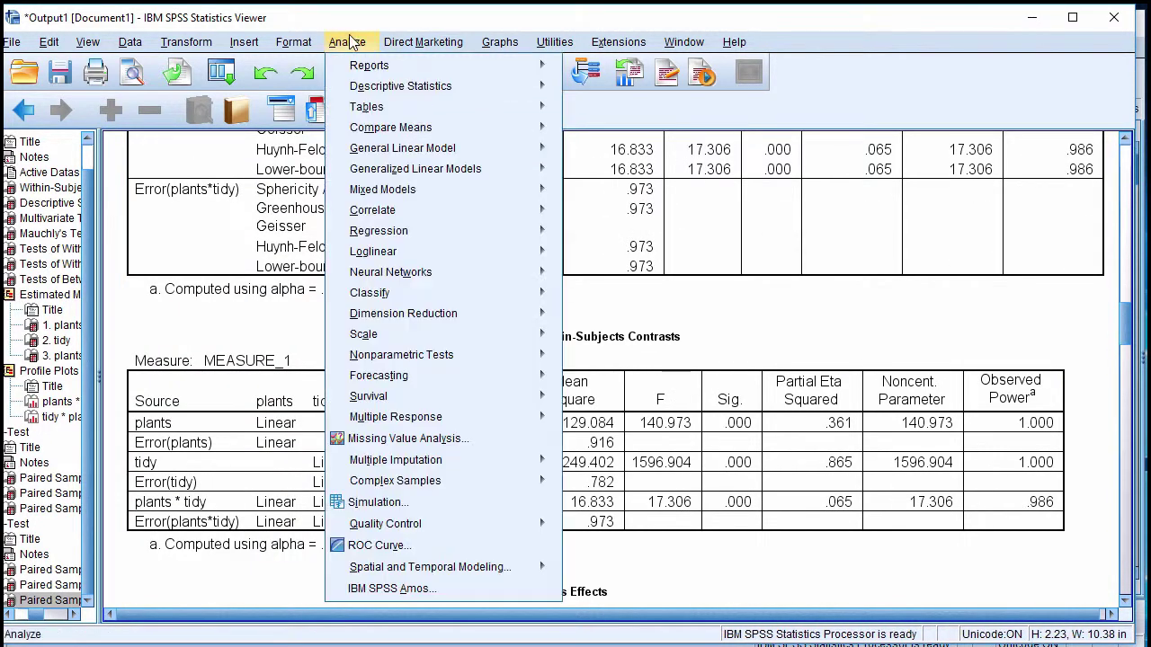
mouse_move(531, 135)
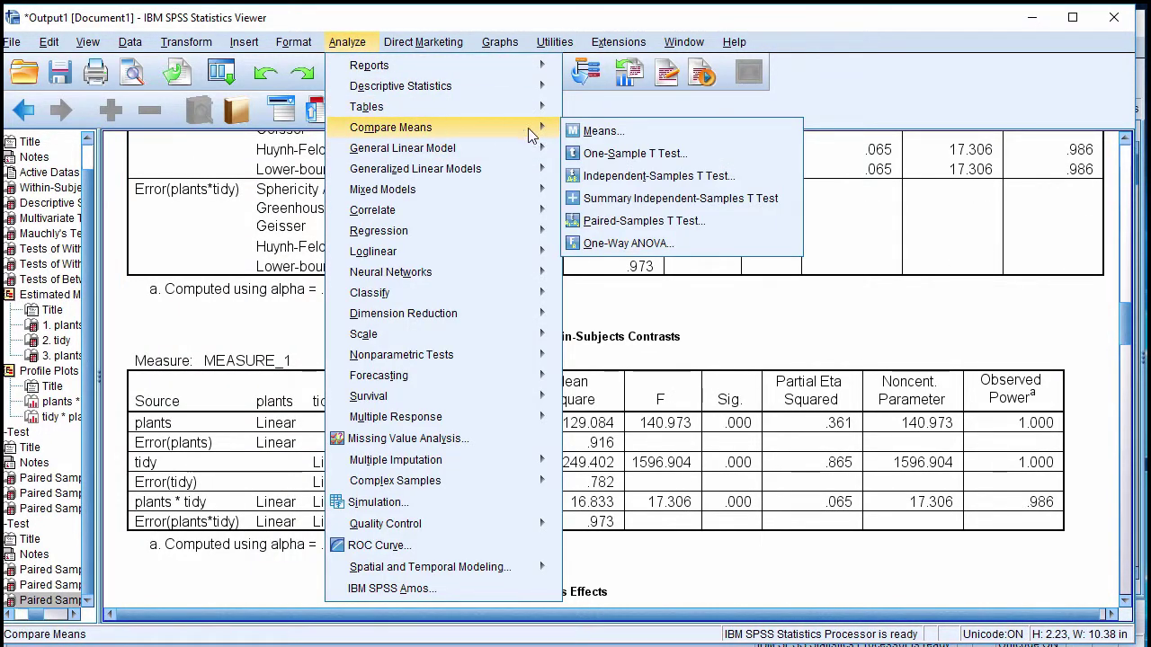
click(629, 220)
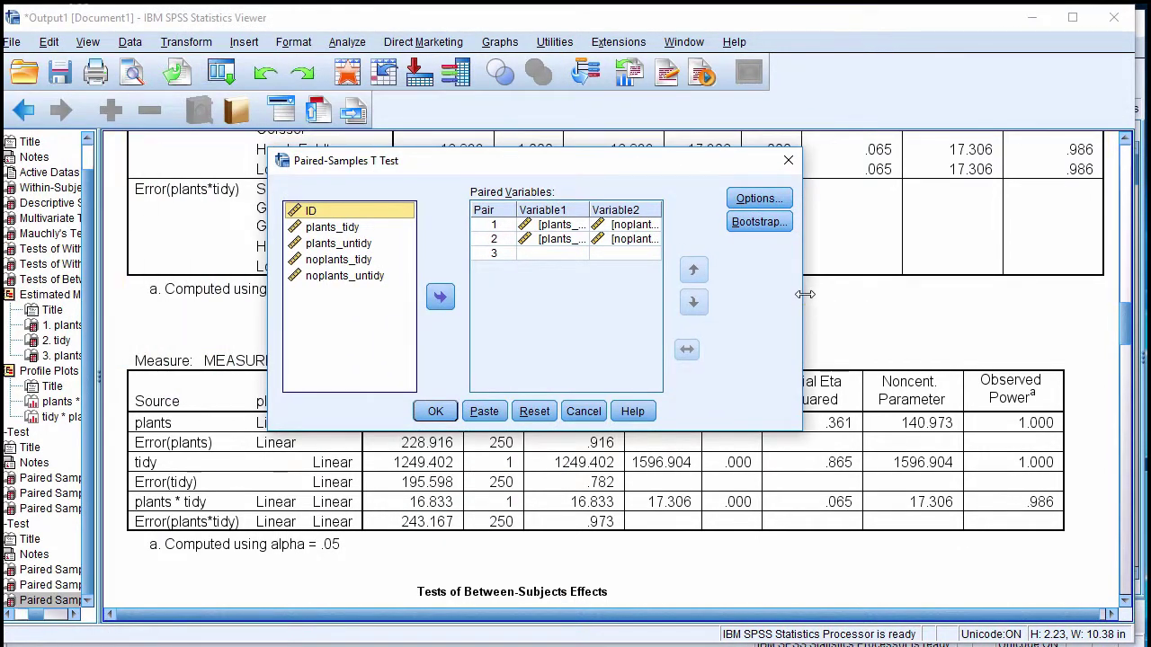
drag(798, 293, 1073, 293)
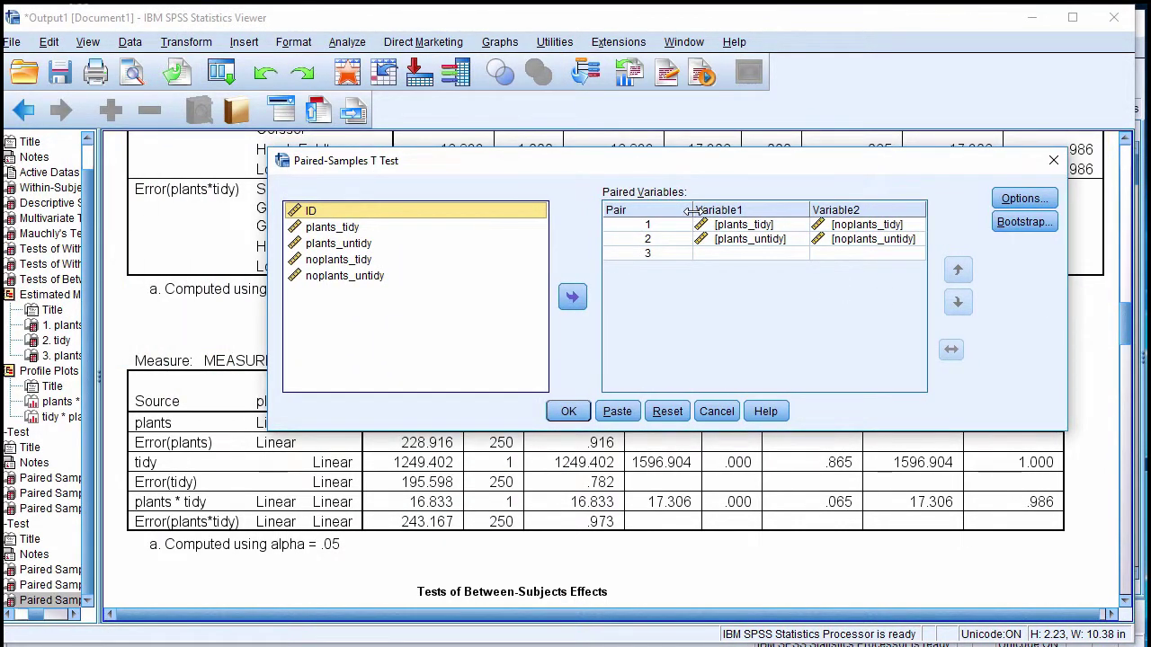
drag(692, 211, 626, 209)
click(773, 226)
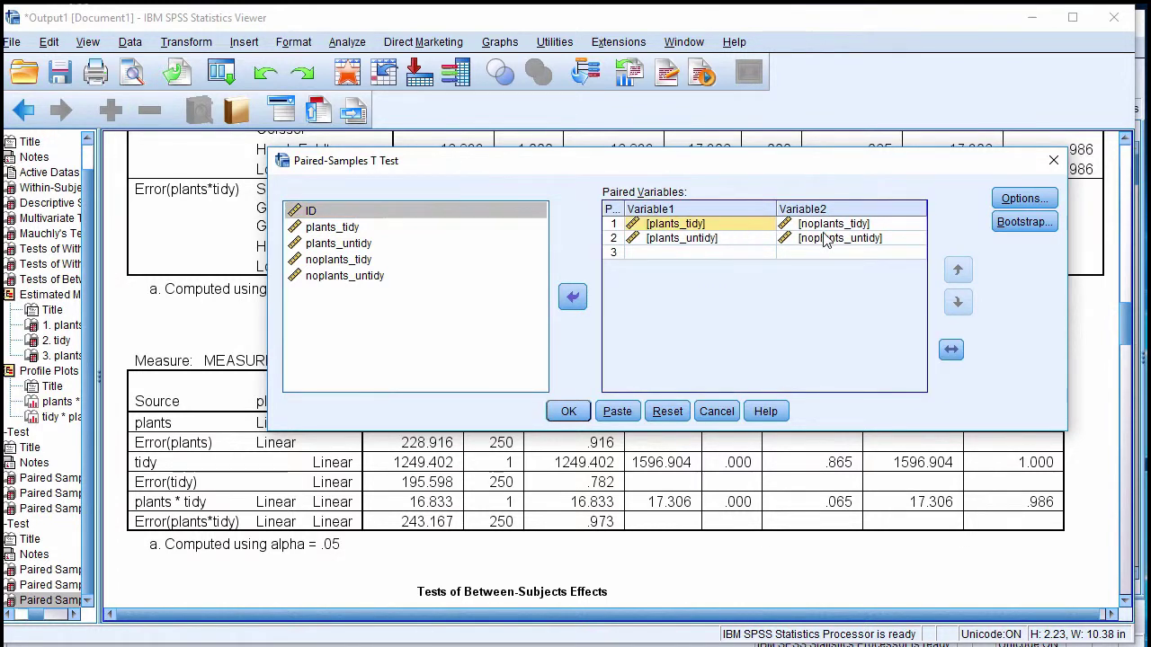
shift+click(826, 237)
click(572, 297)
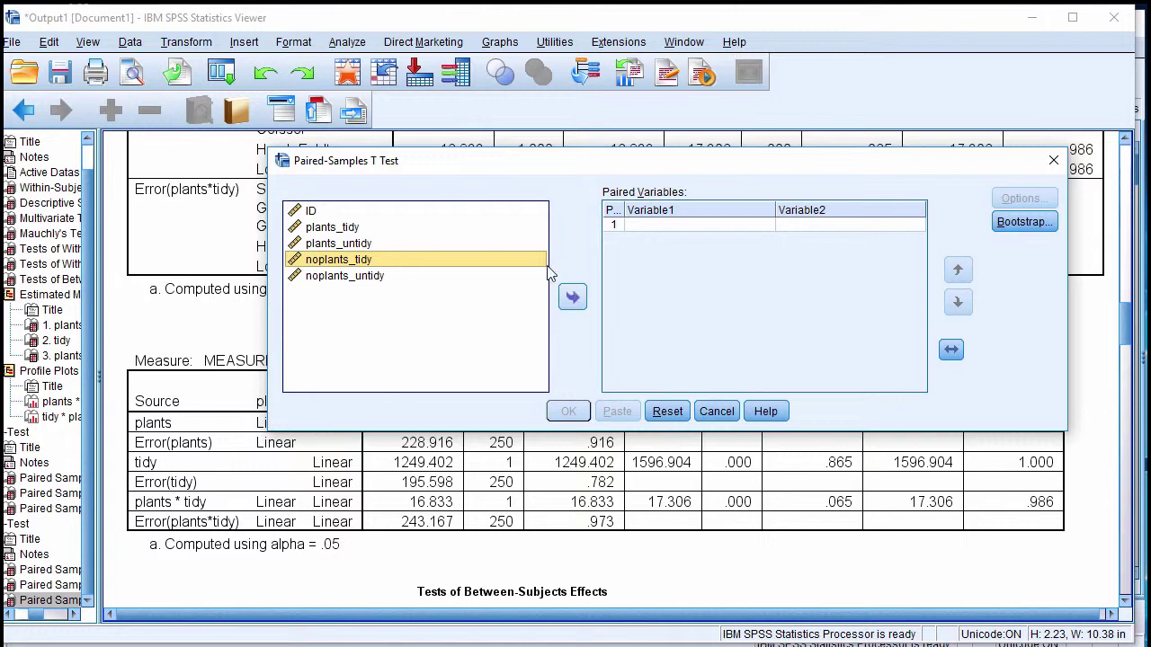
- Pair plants_tidy with plants_untidy, and noplants_tidy with noplants_untidy, for the paired-samples t test
click(365, 230)
ctrl+click(365, 247)
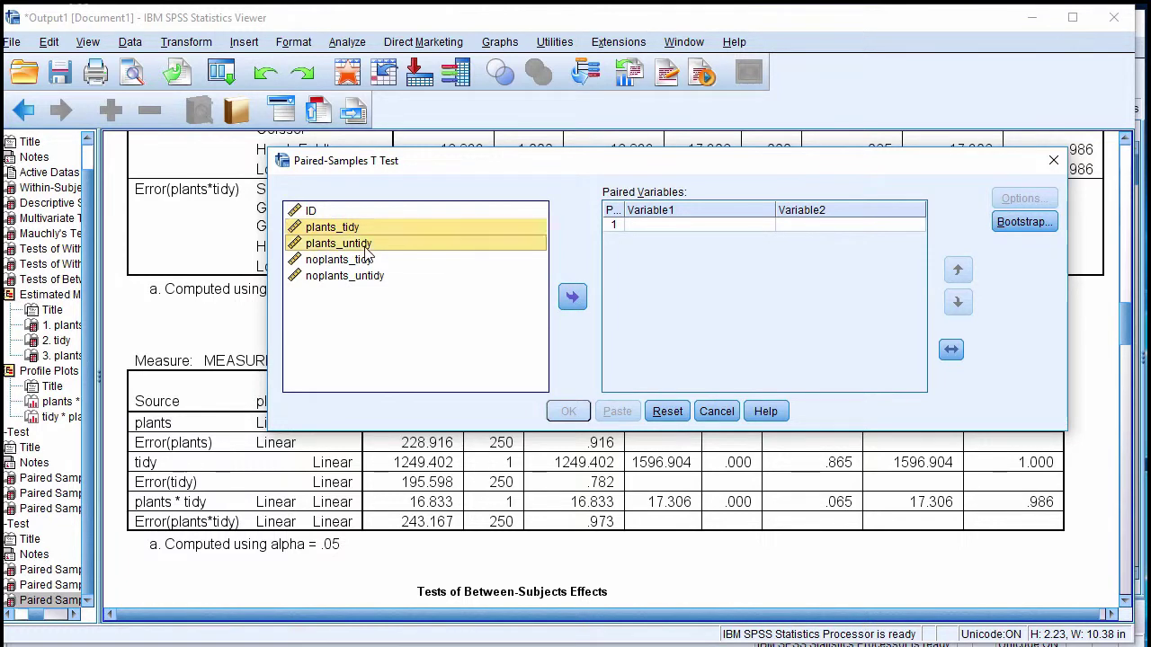
click(575, 299)
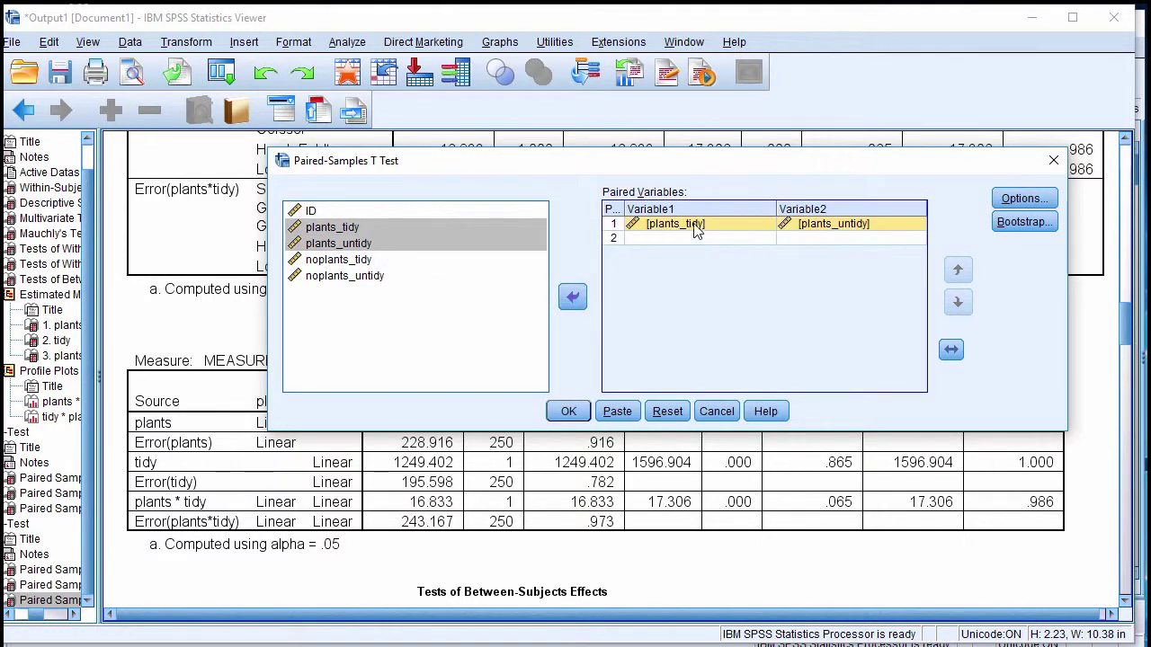
click(373, 260)
ctrl+click(372, 276)
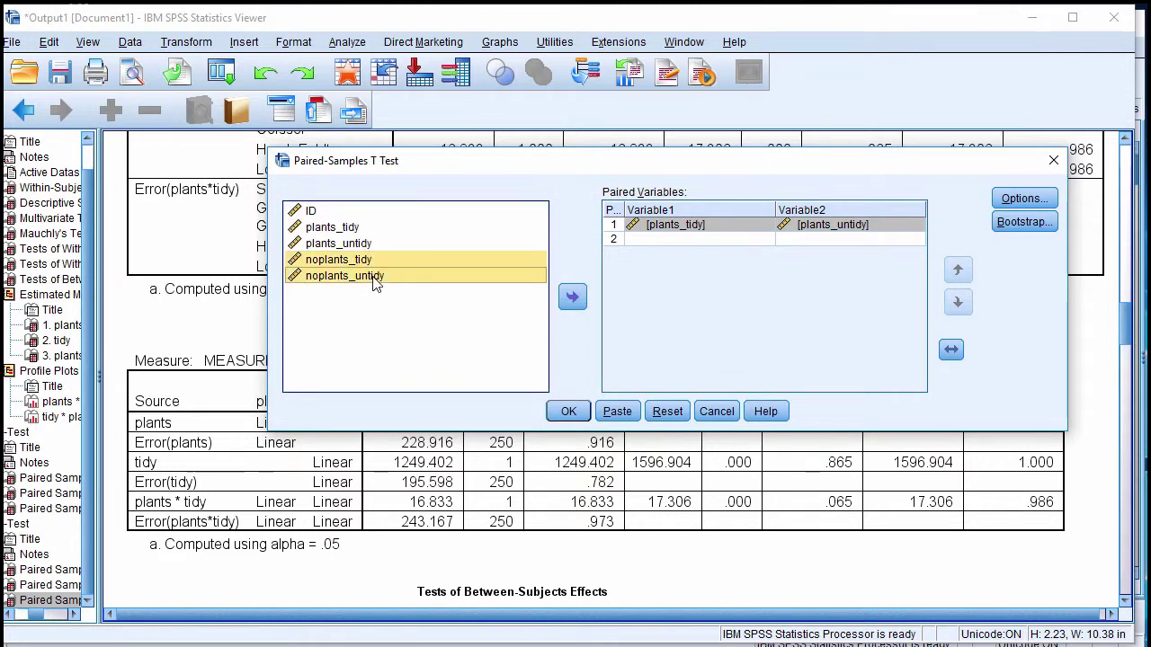
click(571, 299)
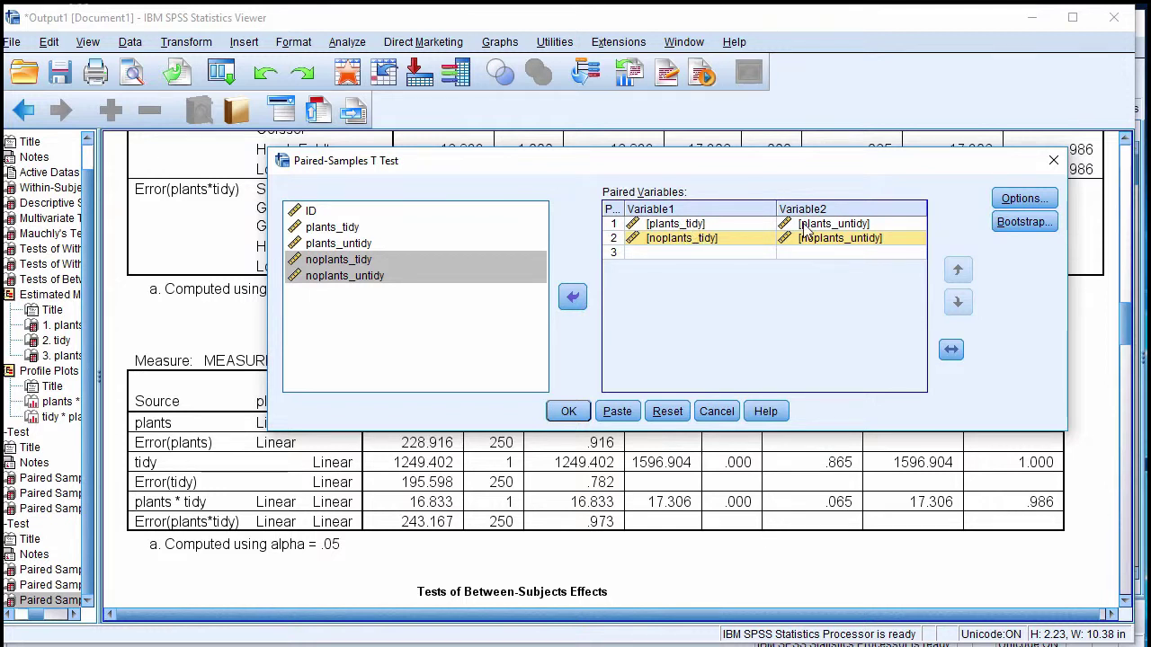
- Check the variables in both tidy-versus-untidy pairs and run the paired-samples t test
click(701, 227)
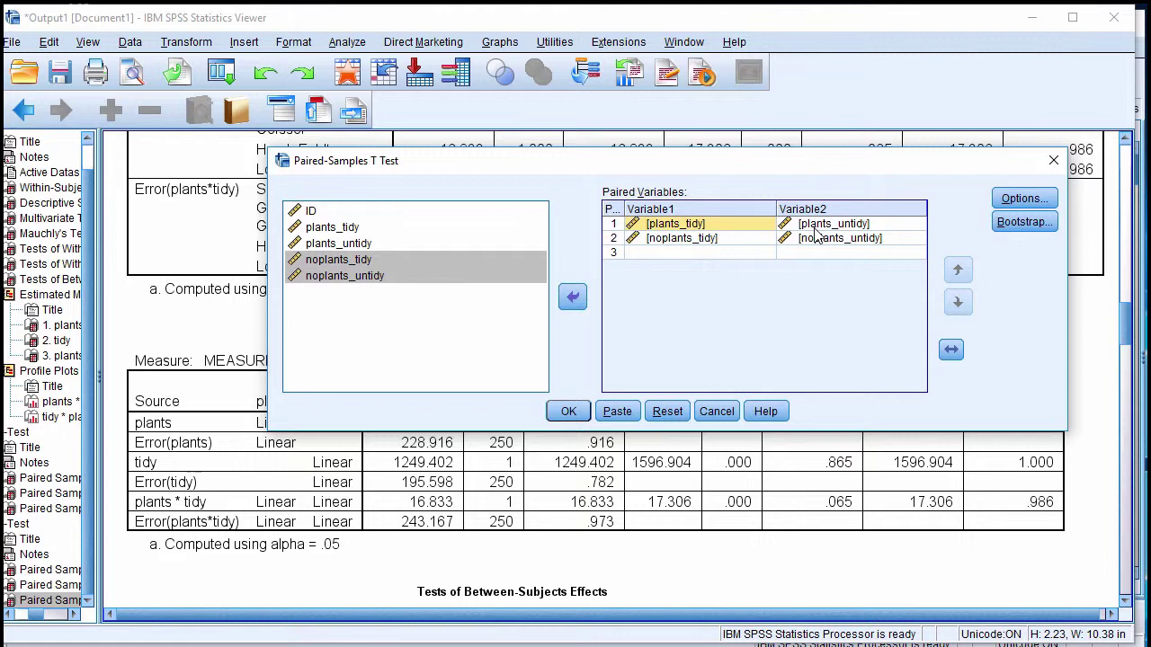
click(815, 227)
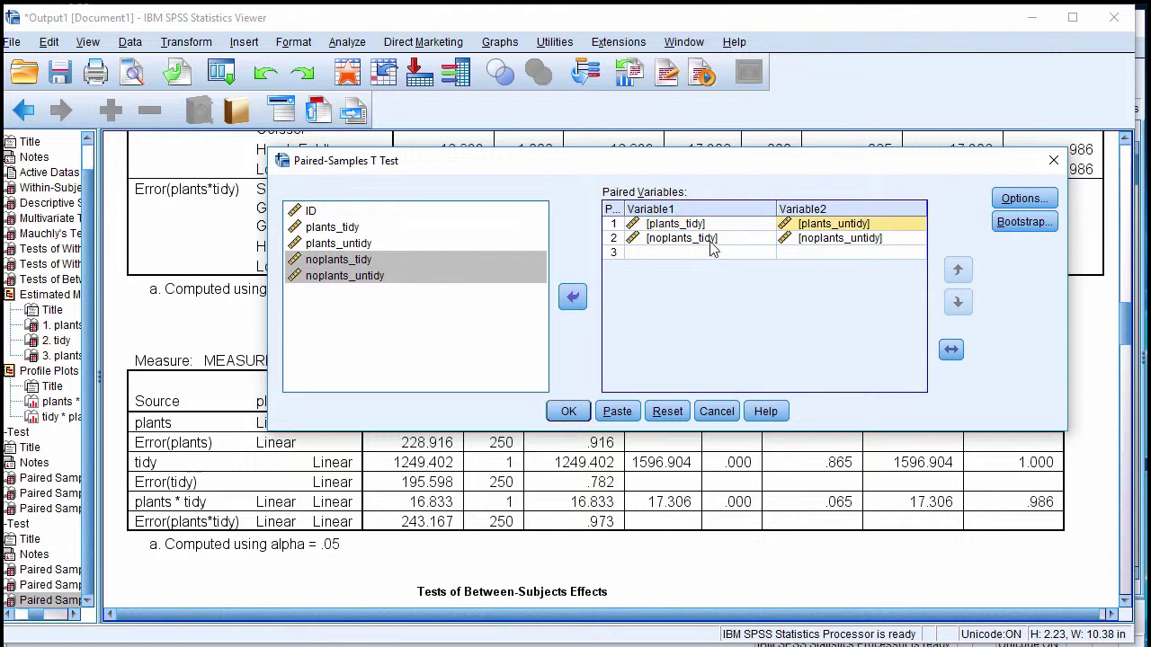
click(709, 239)
click(825, 239)
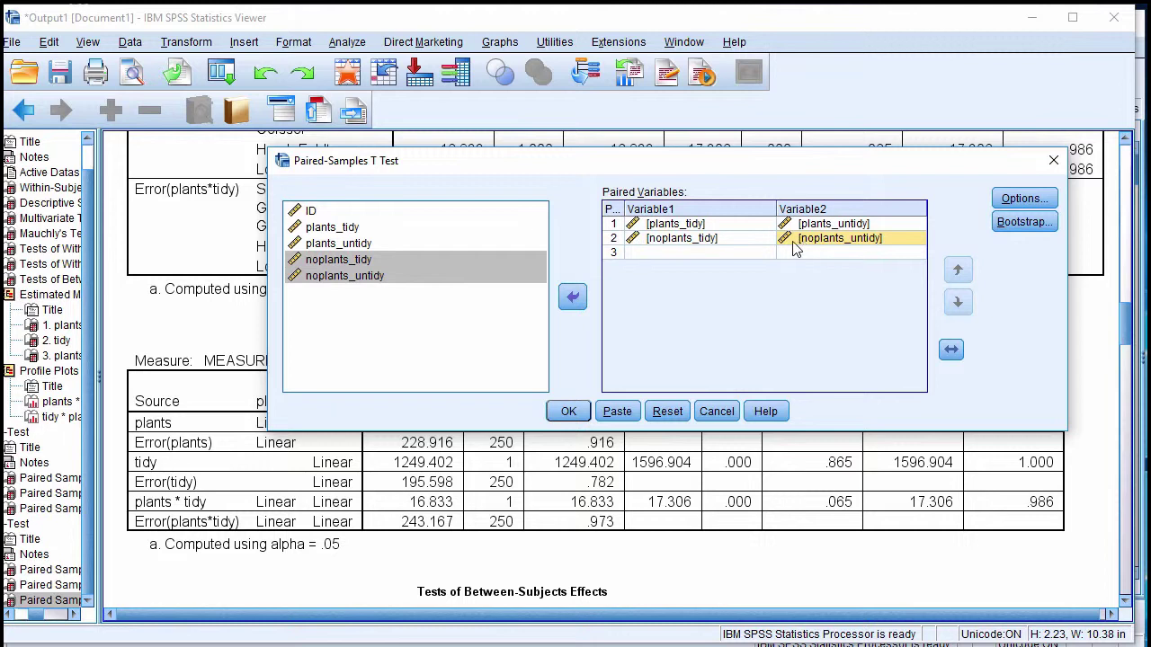
click(772, 225)
click(744, 241)
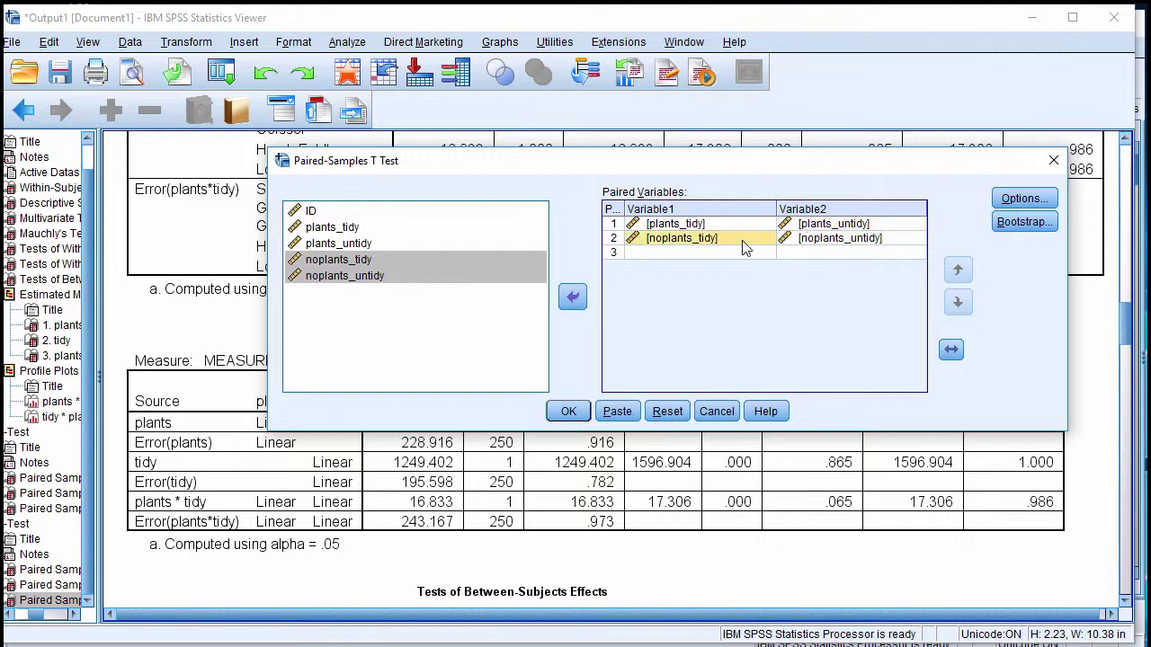
click(805, 241)
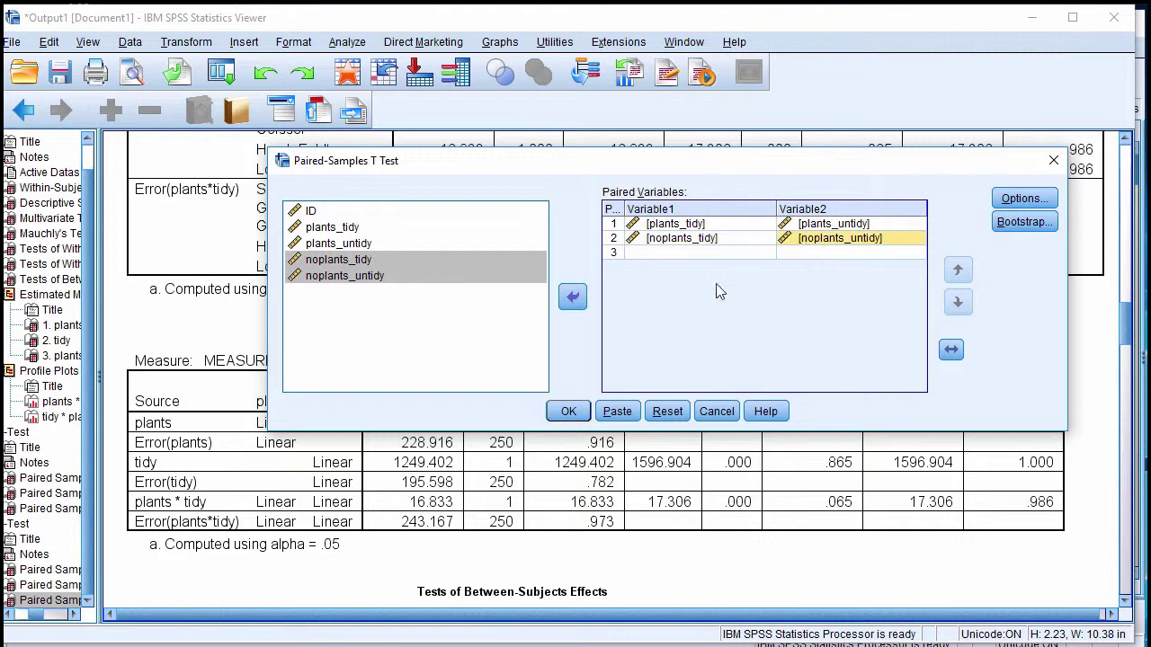
click(570, 412)
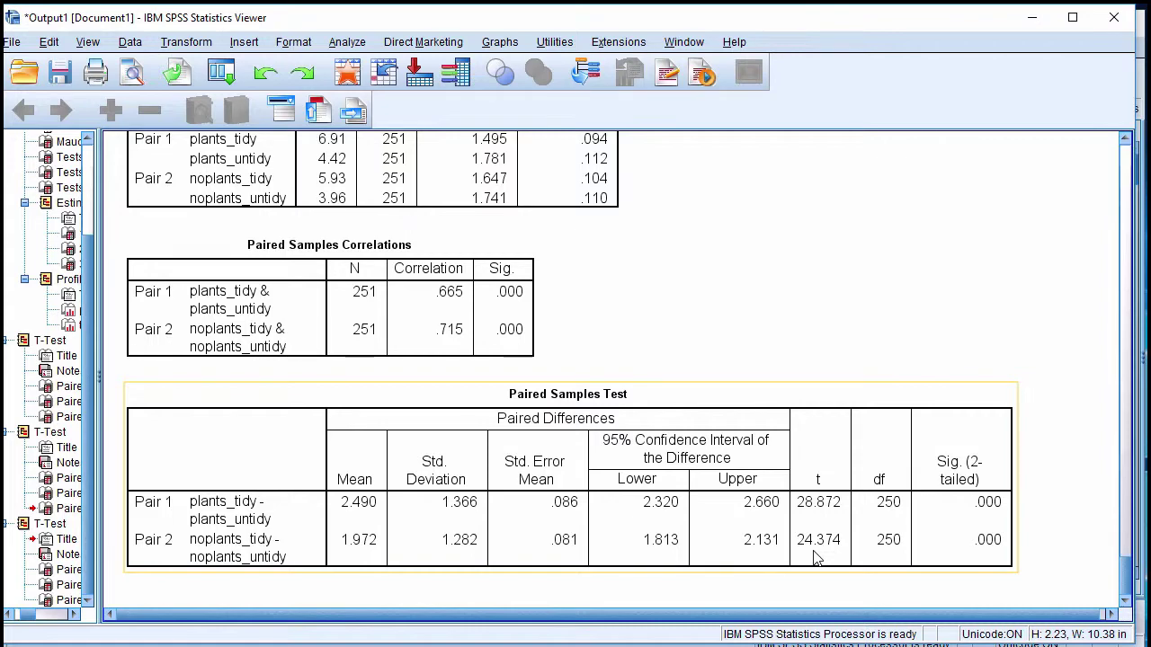
- Compare the t values in the two newest Paired Samples Test tables with the plants * tidy interaction in the within-subjects effects
scroll(816, 558, up, 20)
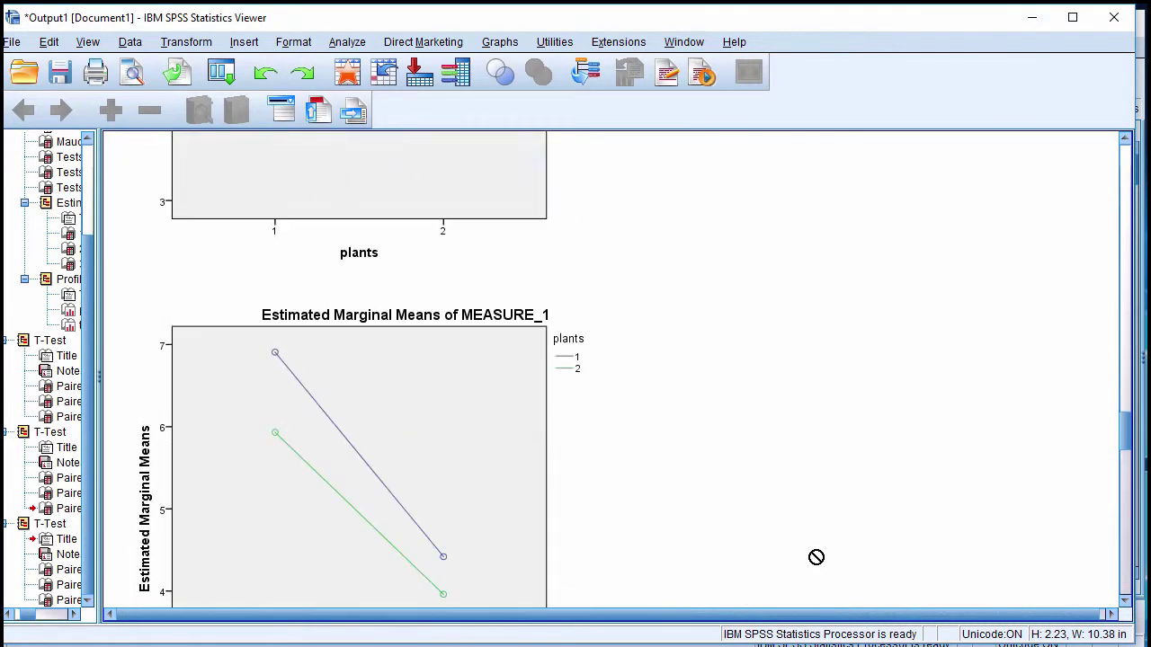
scroll(816, 557, up, 20)
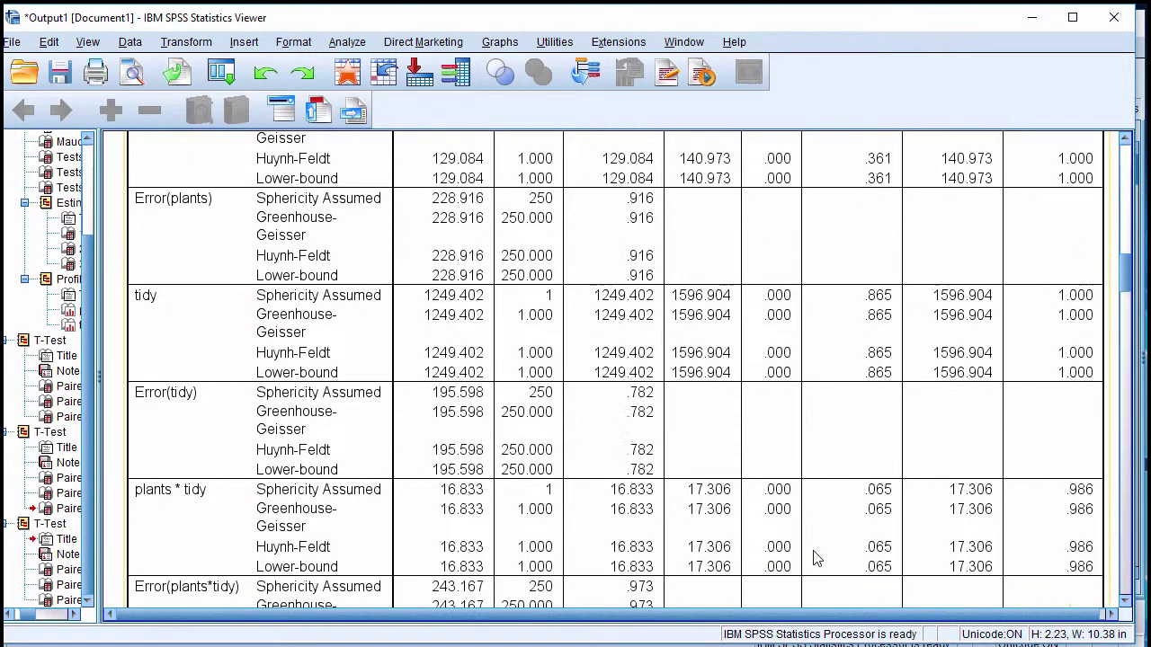
scroll(815, 557, up, 2)
scroll(668, 477, down, 4)
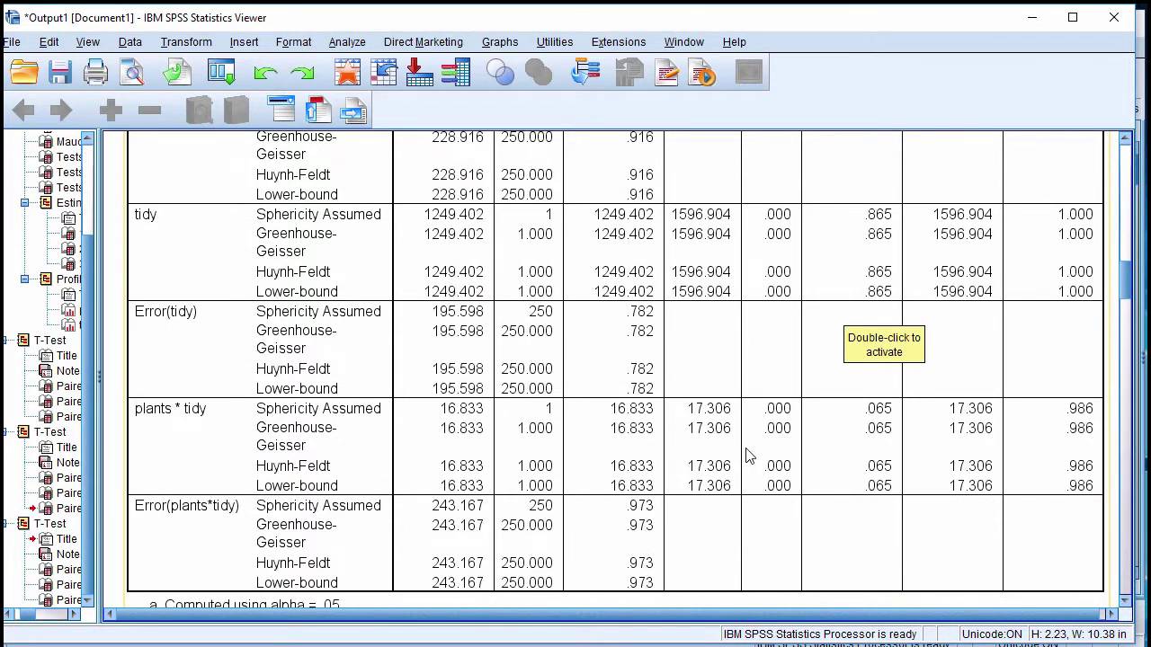
scroll(692, 518, down, 10)
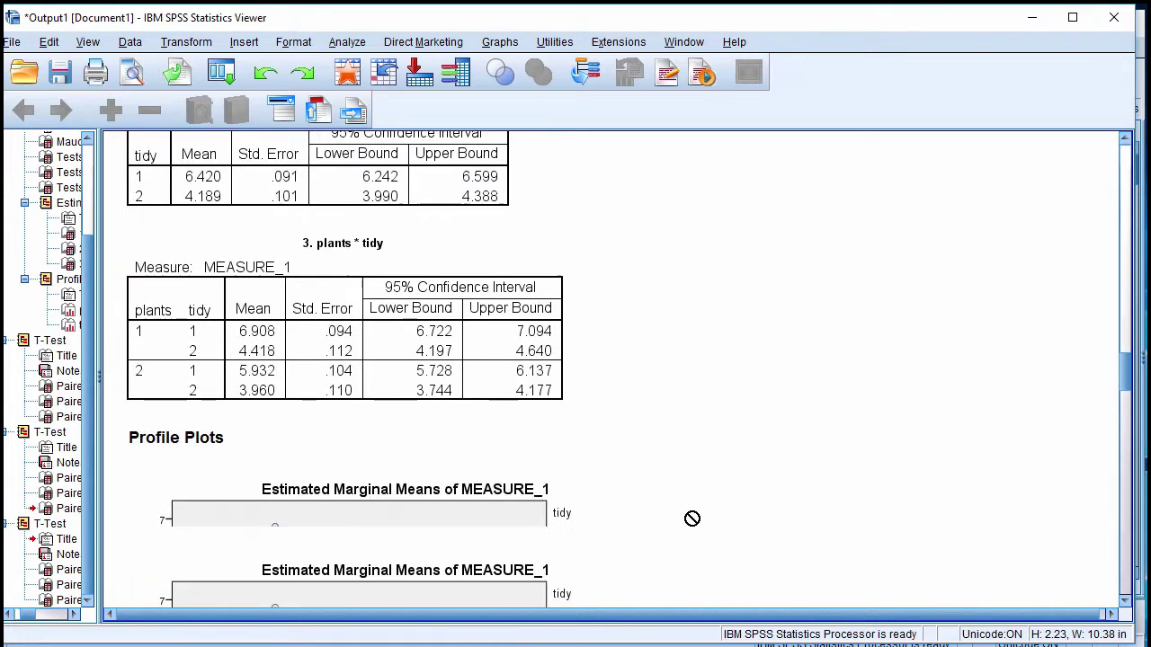
scroll(693, 518, down, 15)
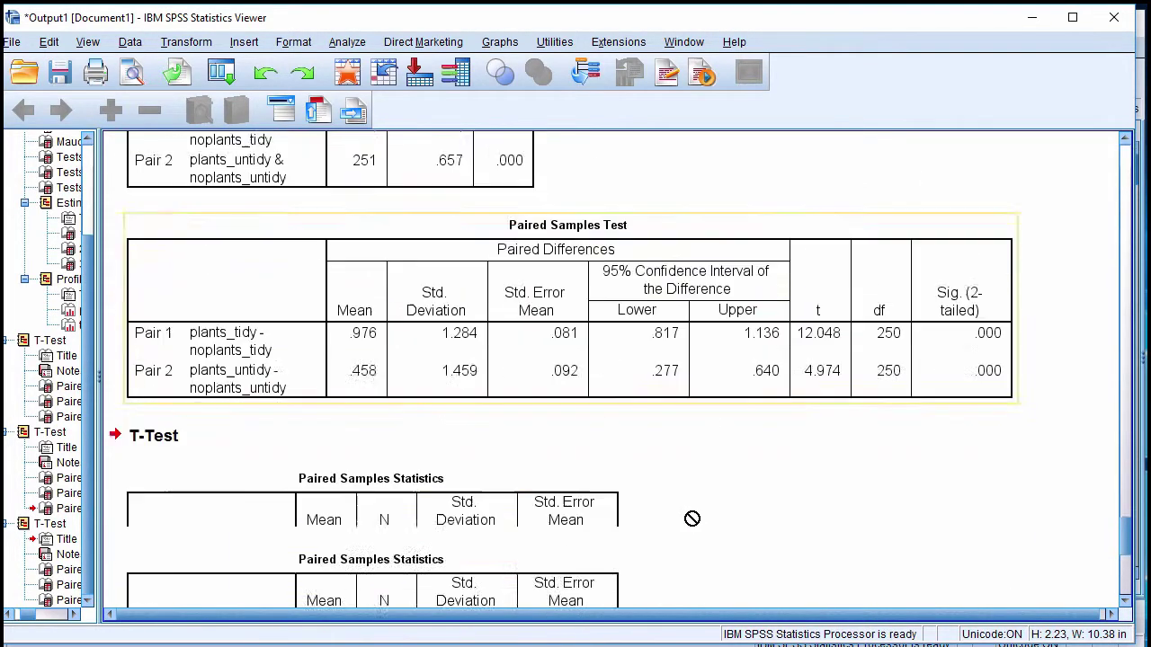
scroll(692, 518, up, 5)
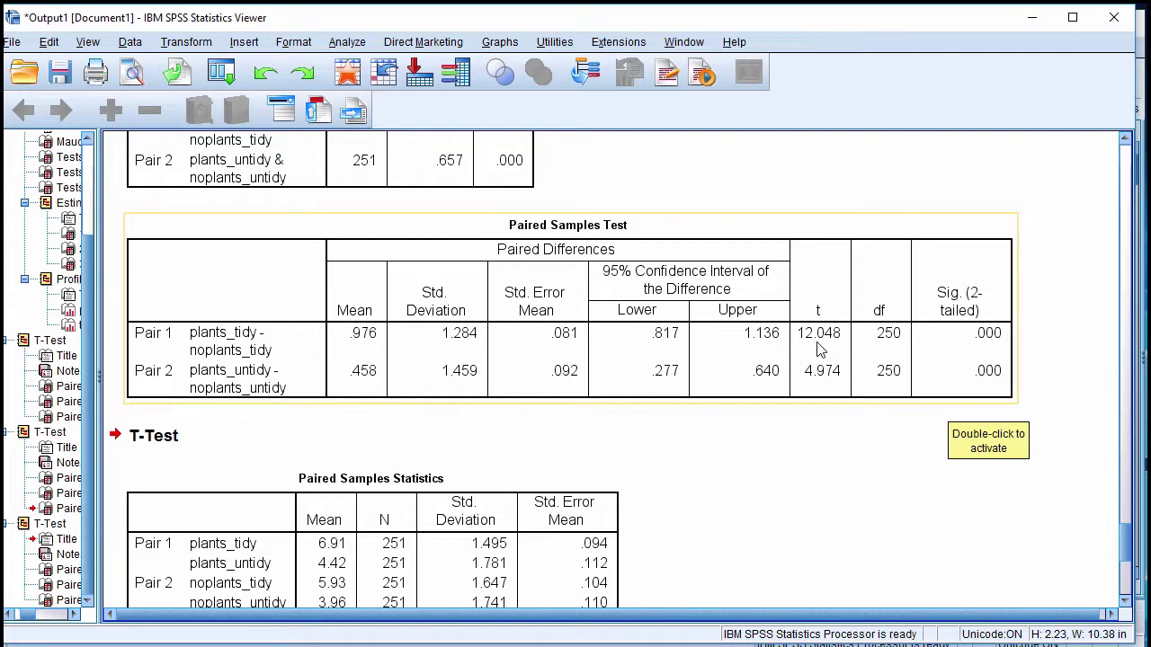
- Compare the Error(plants*tidy) mean square with the Std. Error Mean of each pair in both Paired Samples Test tables
scroll(827, 455, up, 10)
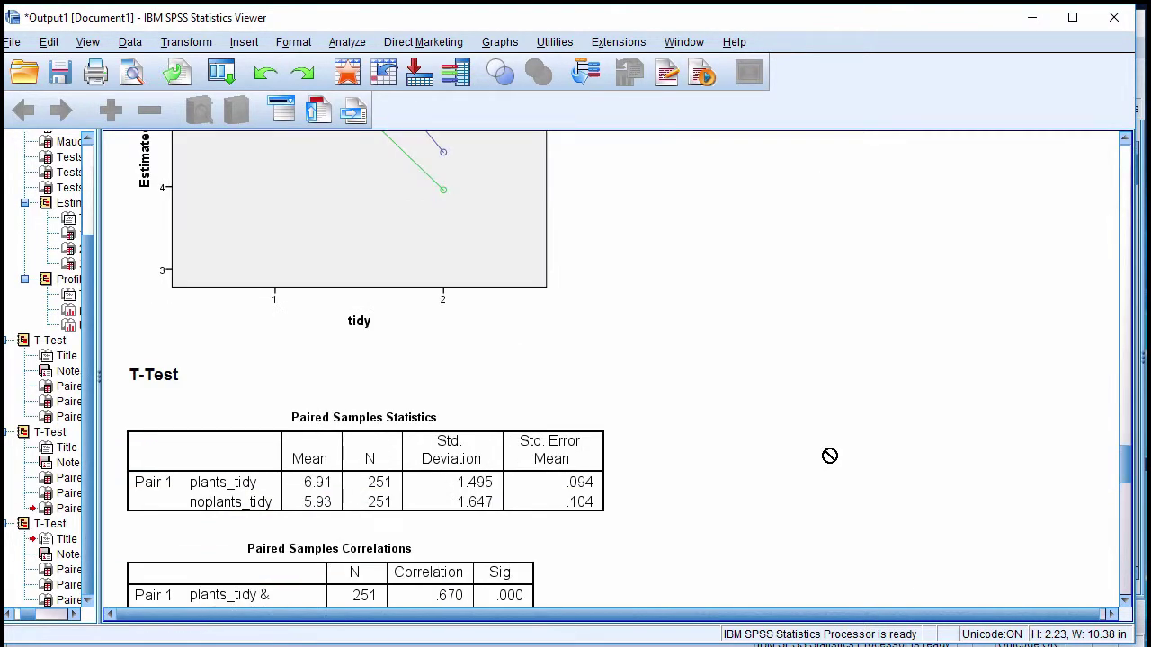
scroll(829, 456, up, 15)
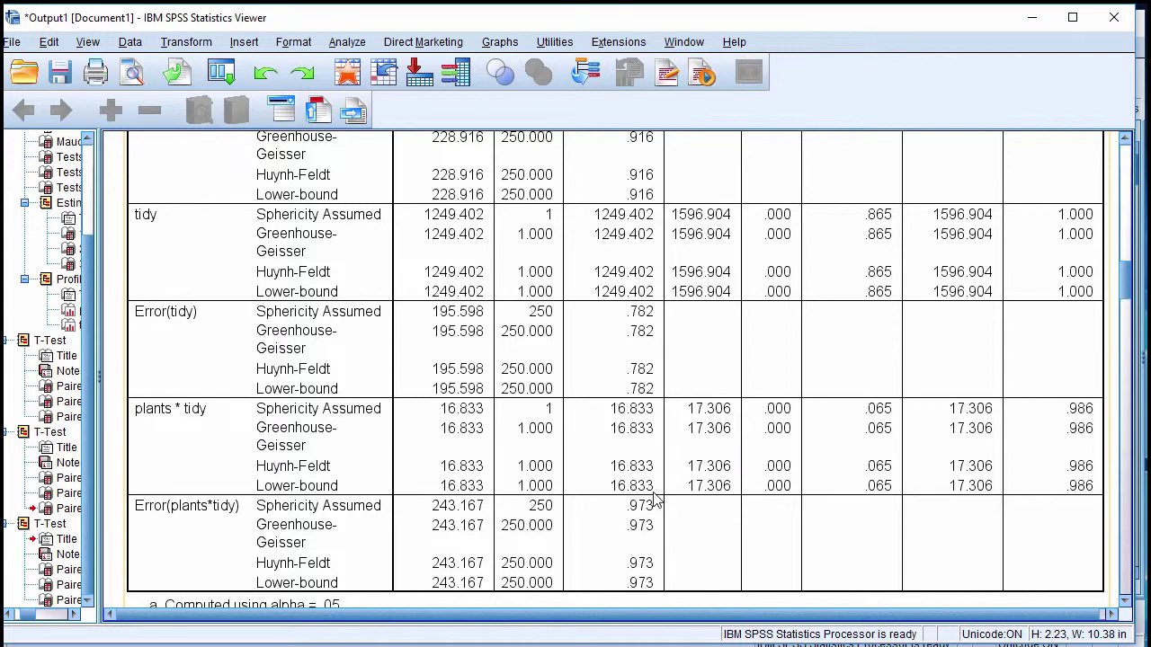
scroll(651, 516, down, 20)
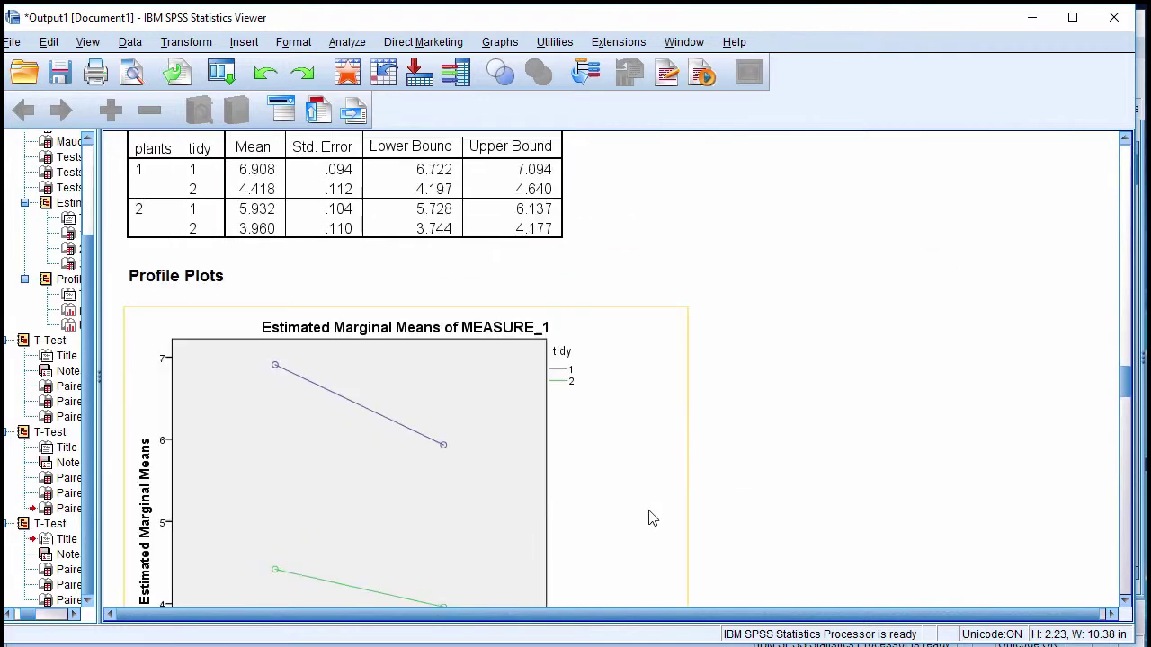
scroll(651, 516, down, 2)
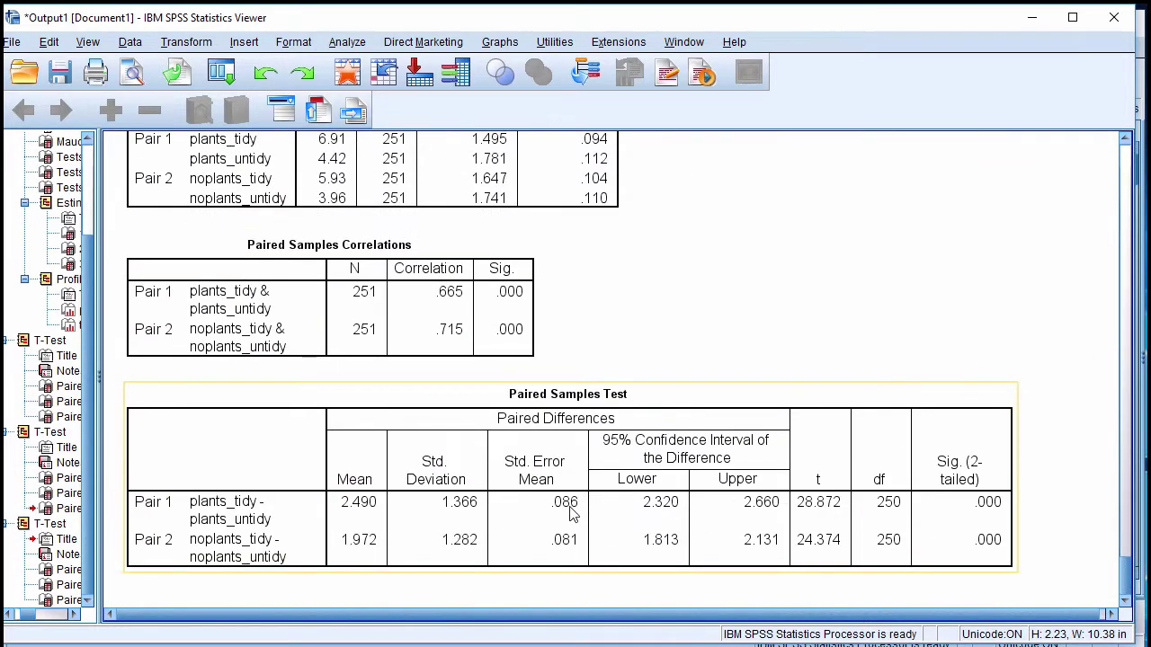
scroll(577, 459, up, 8)
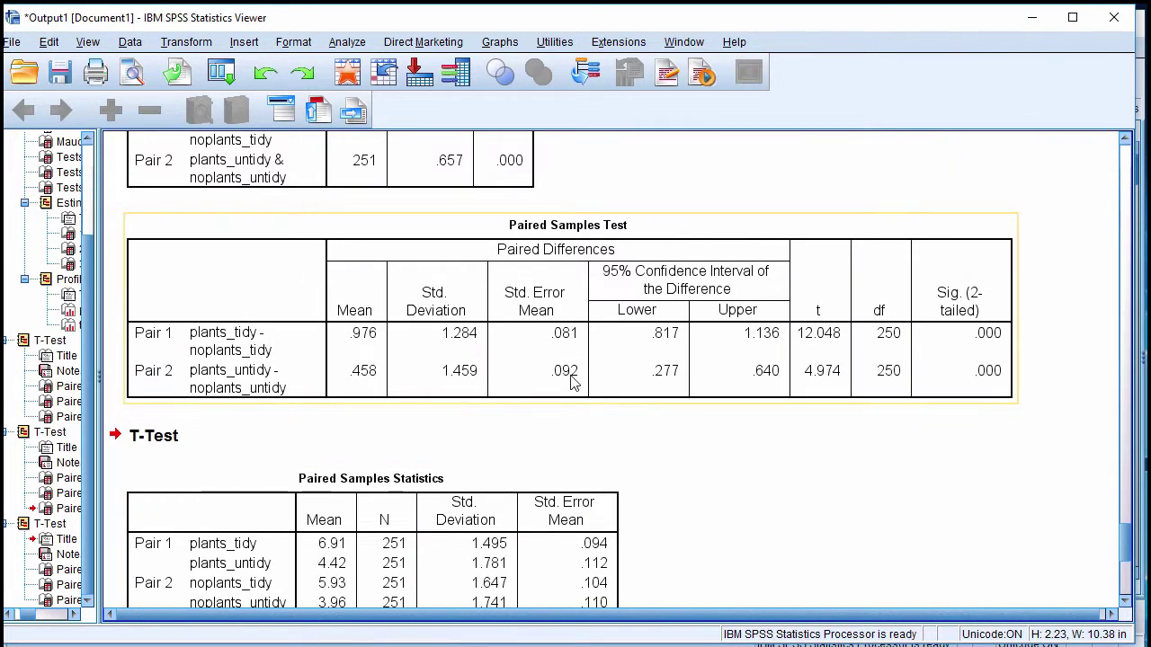
scroll(834, 452, down, 6)
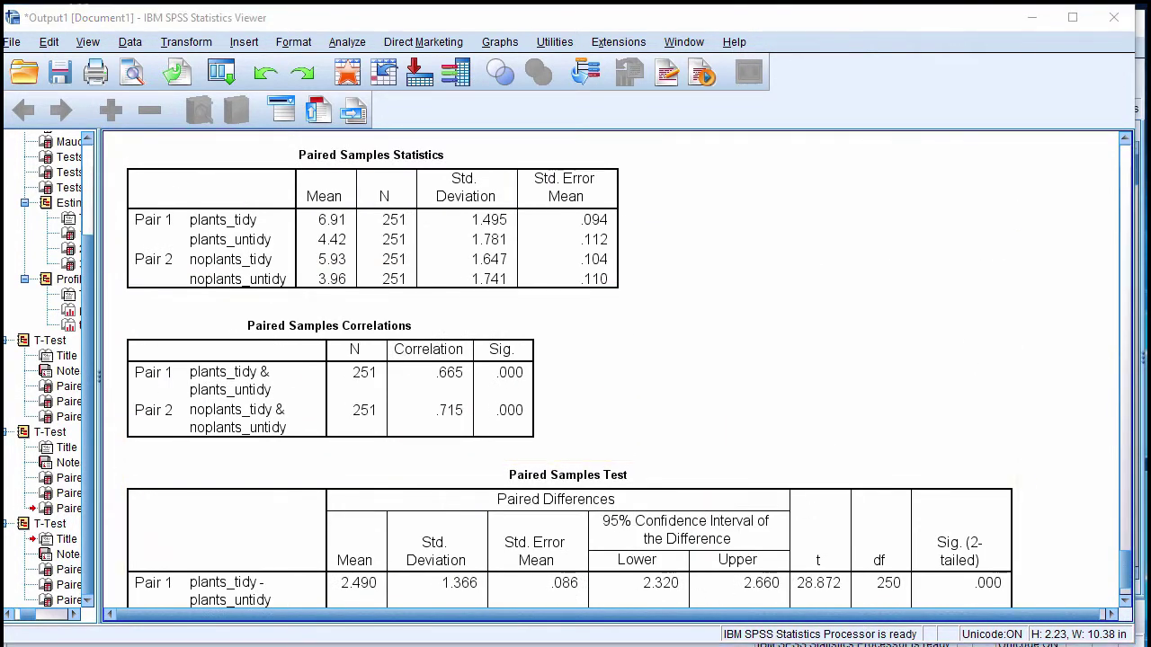
- Display the pooled SE_D formula on slide 33 in PowerPoint, and look up the Error(plants*tidy) mean square in the SPSS output
key(alt+Tab)
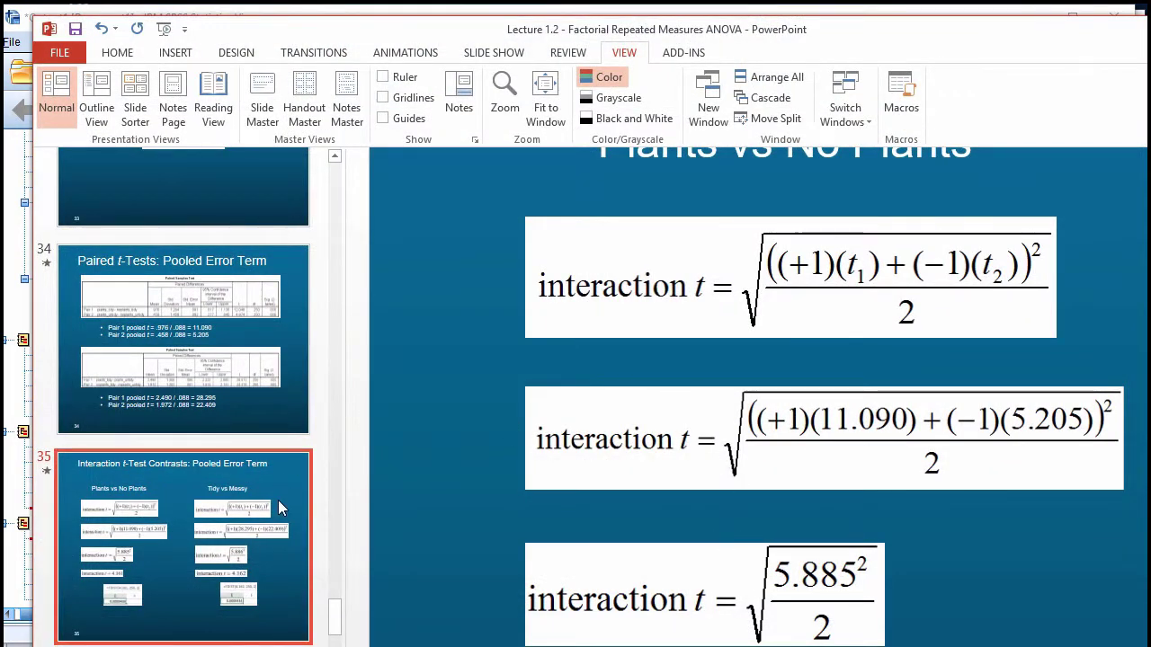
scroll(281, 503, up, 3)
click(289, 401)
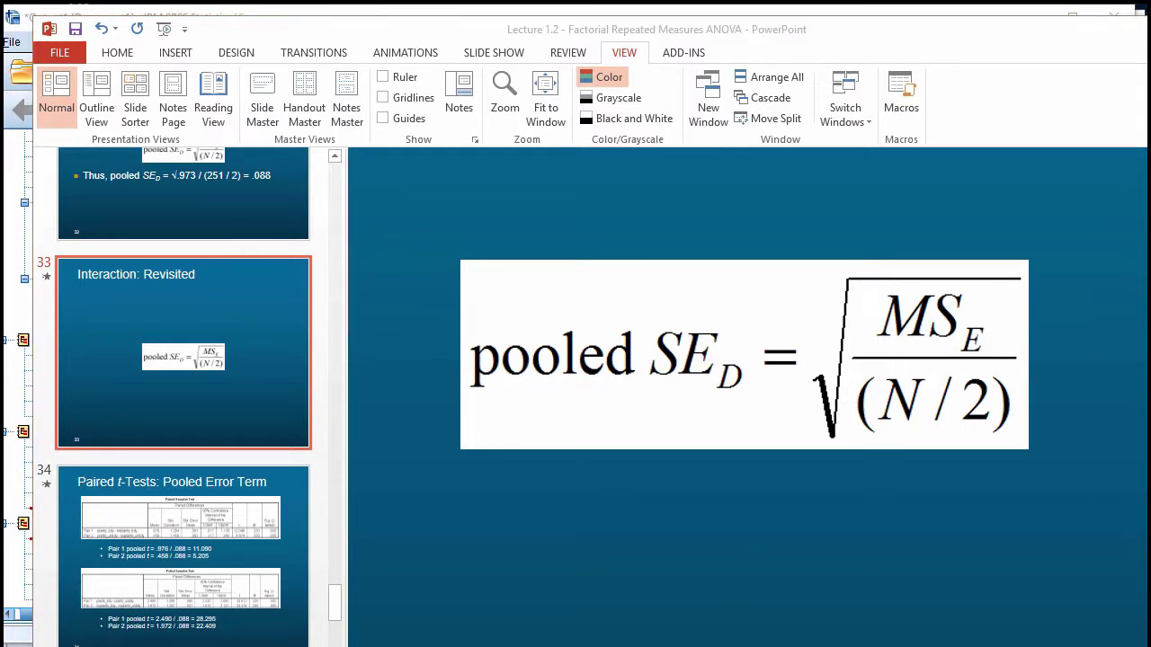
key(alt+Tab)
scroll(828, 488, up, 3)
scroll(828, 465, up, 15)
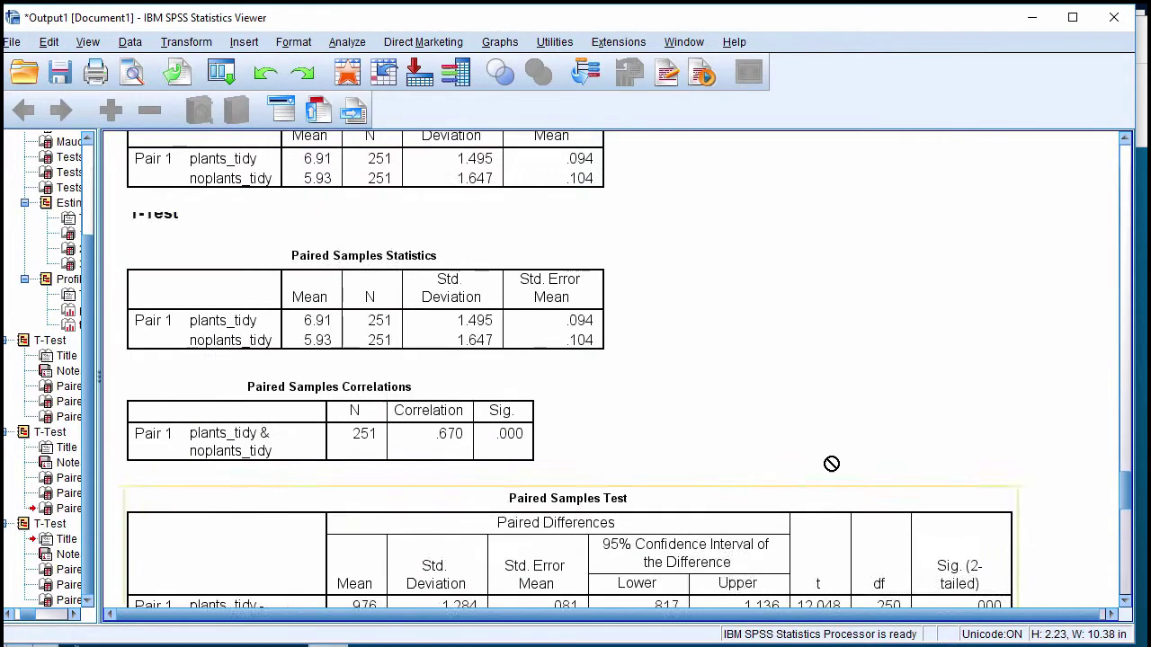
scroll(830, 464, up, 8)
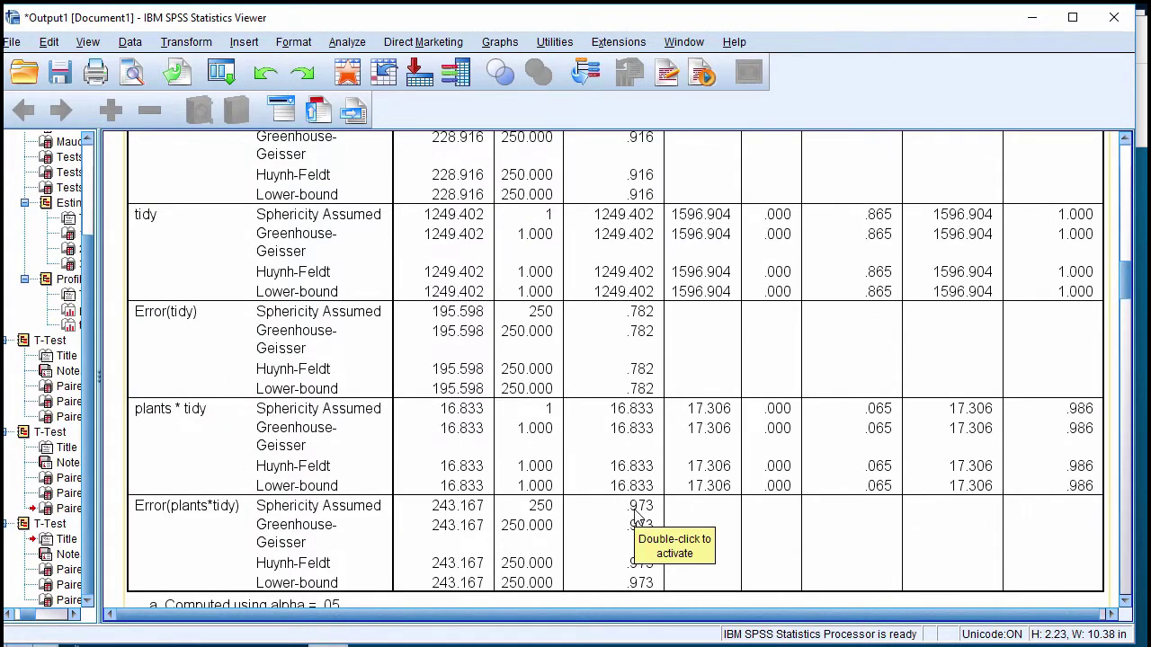
- Check the sample size in the plants_tidy.sav data and divide 251 by 2 in Calculator
key(XF86Calculator)
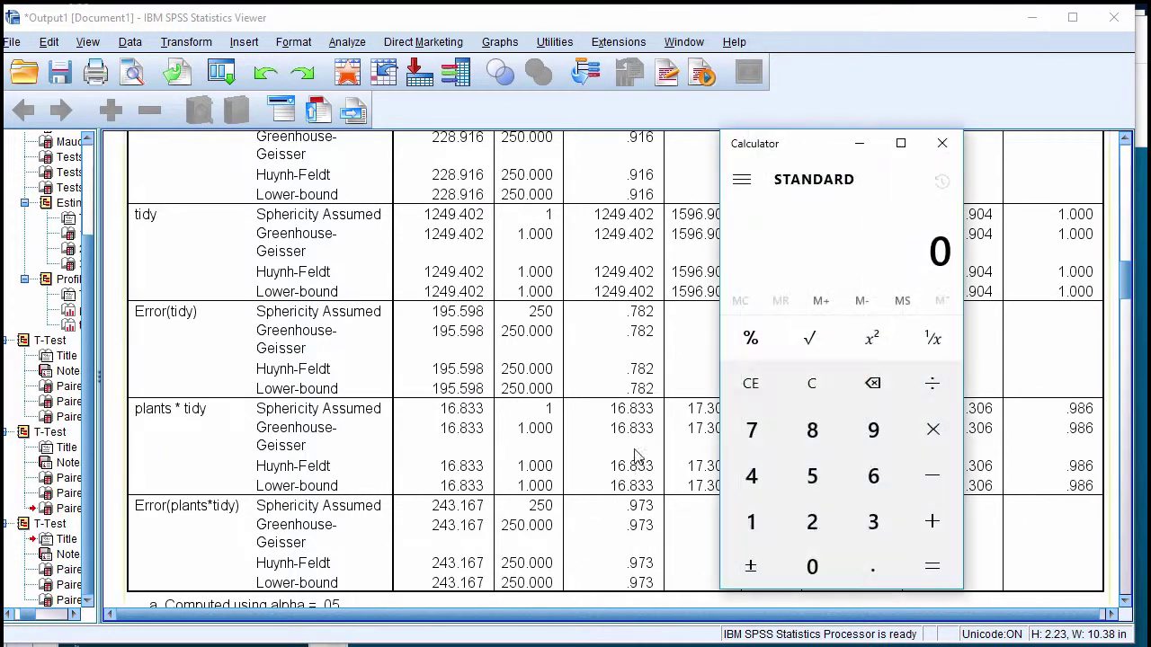
drag(820, 160, 844, 120)
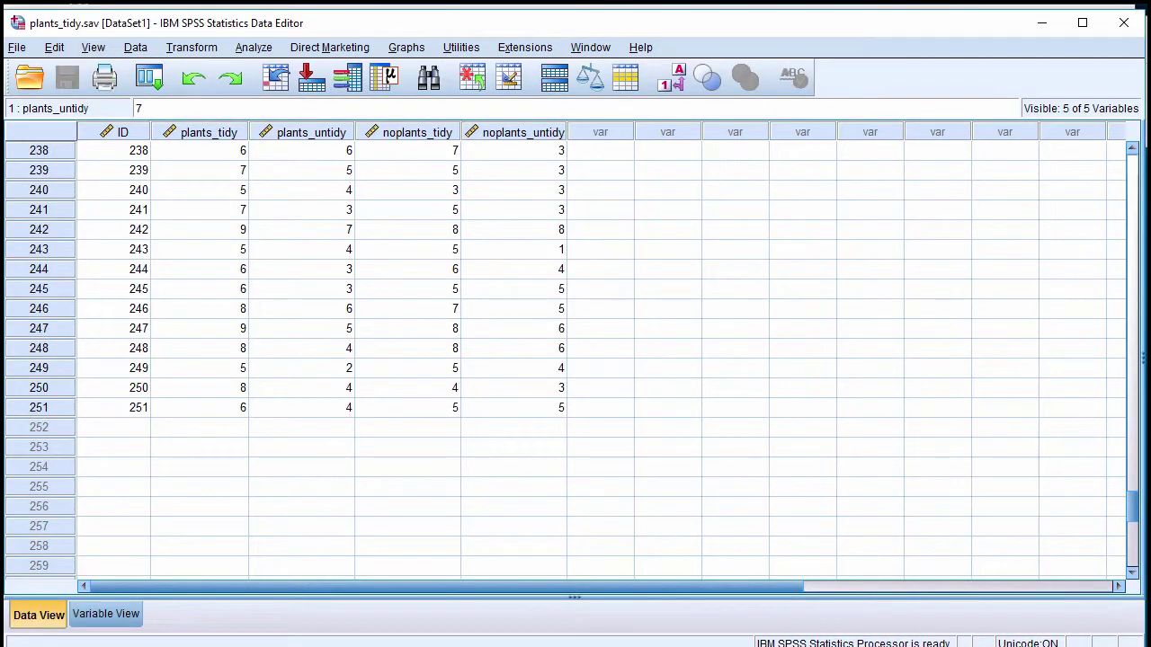
key(alt+Tab)
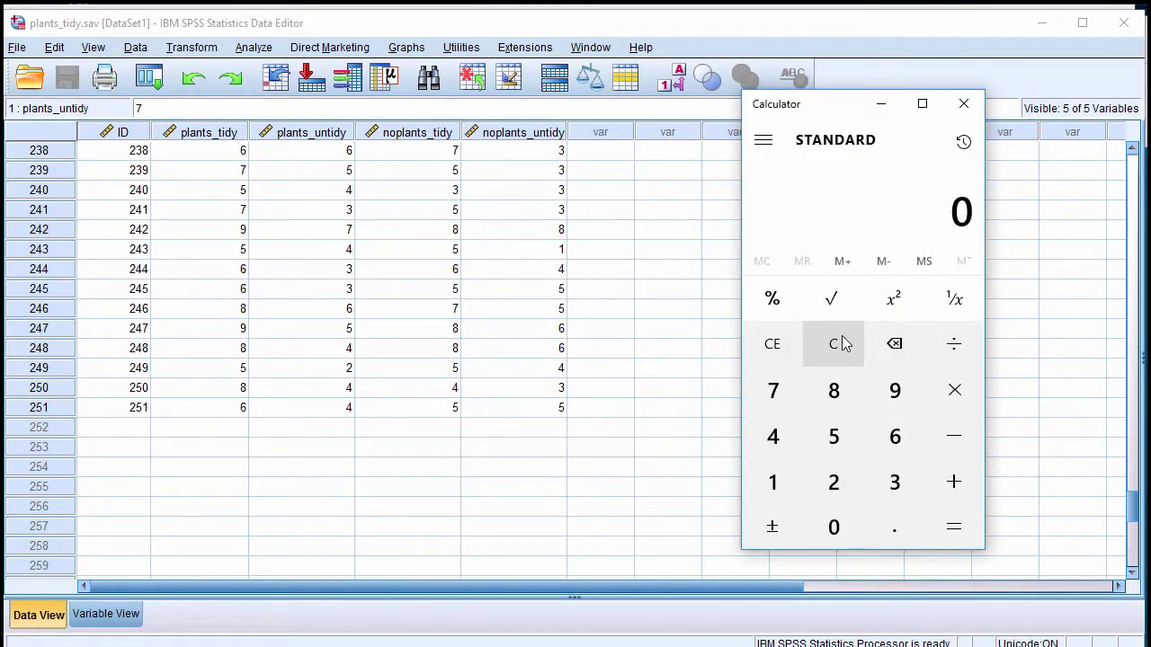
text(251)
text(2)
key(Return)
- Recheck the pooled SE_D formula and the interaction's error mean square, and calculate the square root of .973 / 125.5
key(alt+Tab)
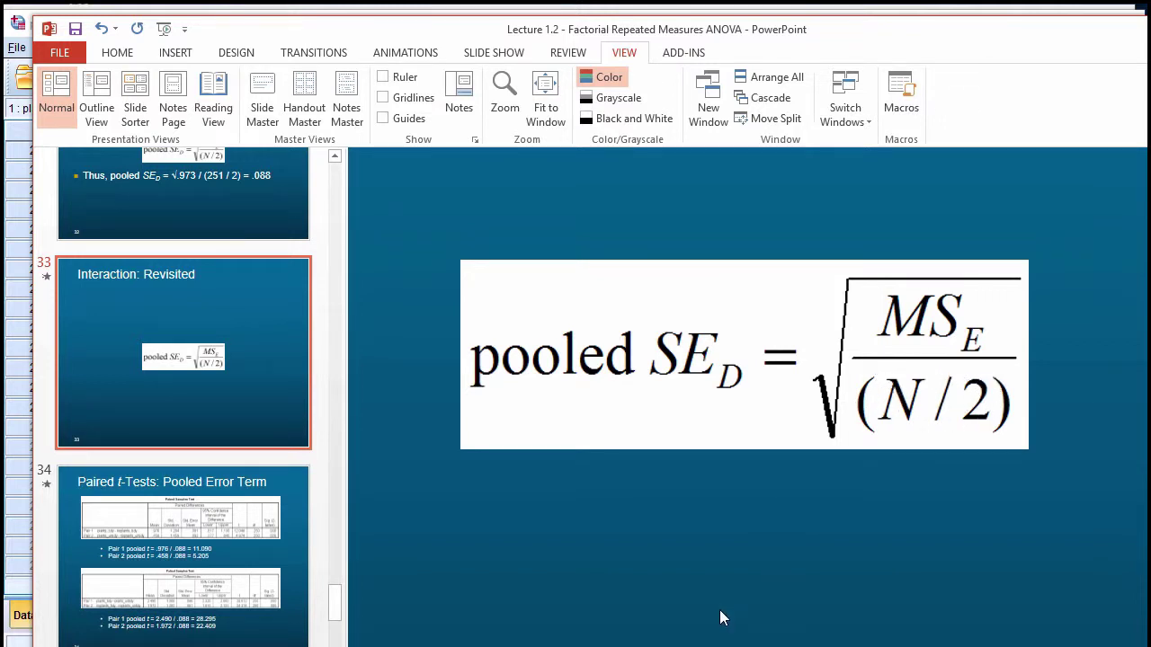
key(alt+Tab)
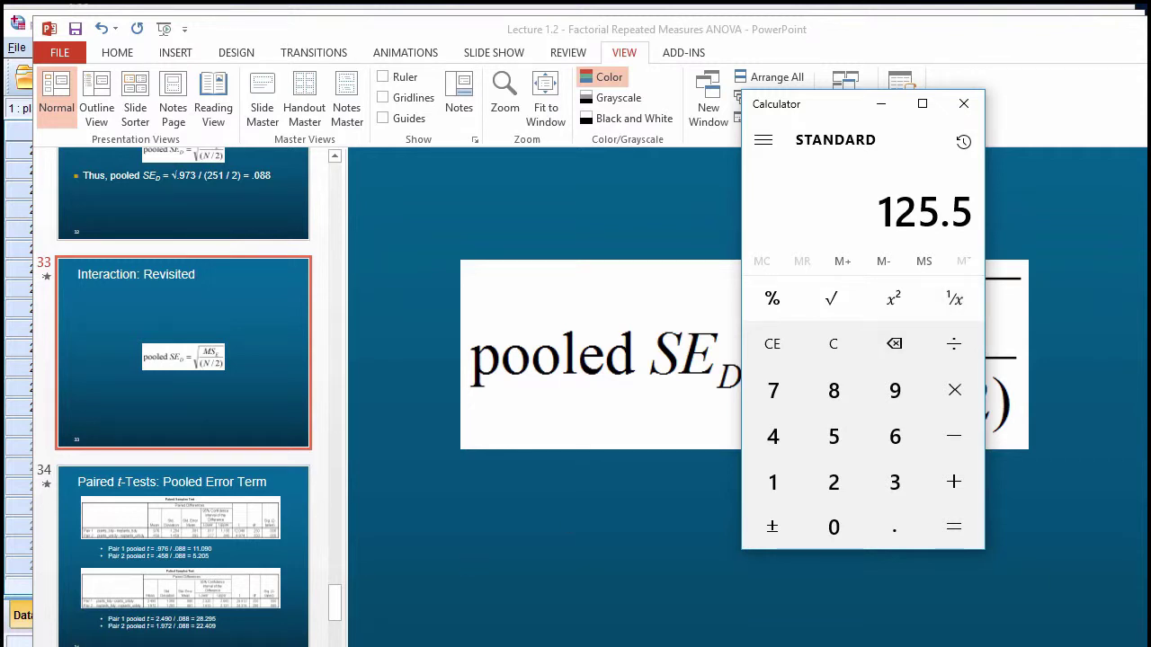
key(alt+Tab)
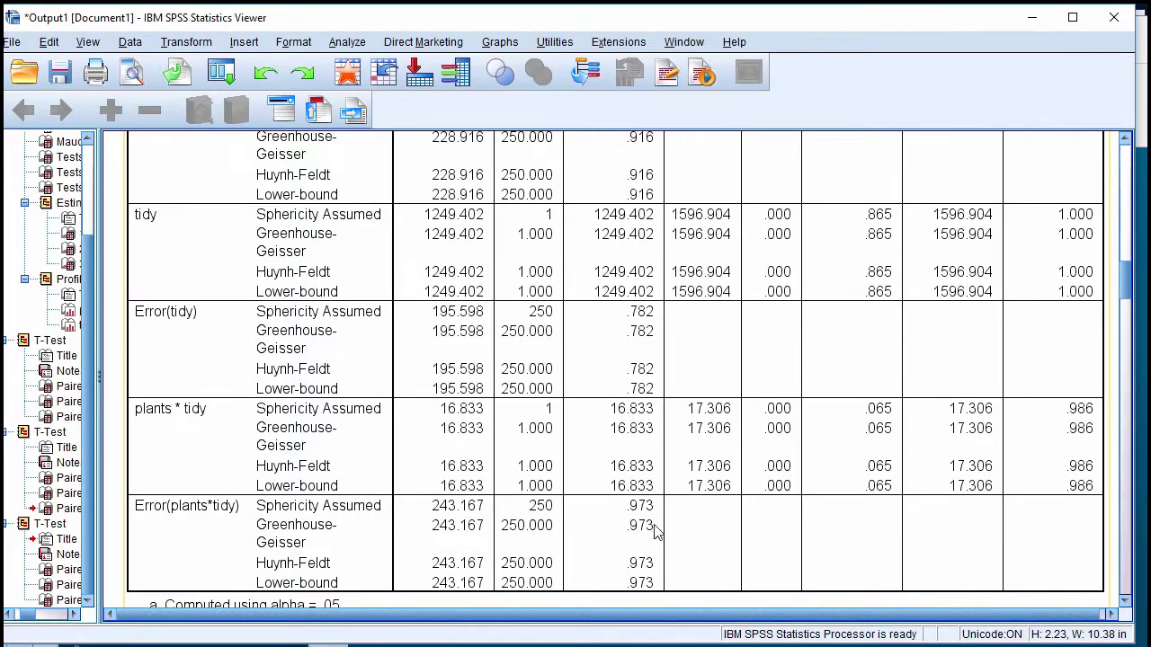
key(alt+Tab)
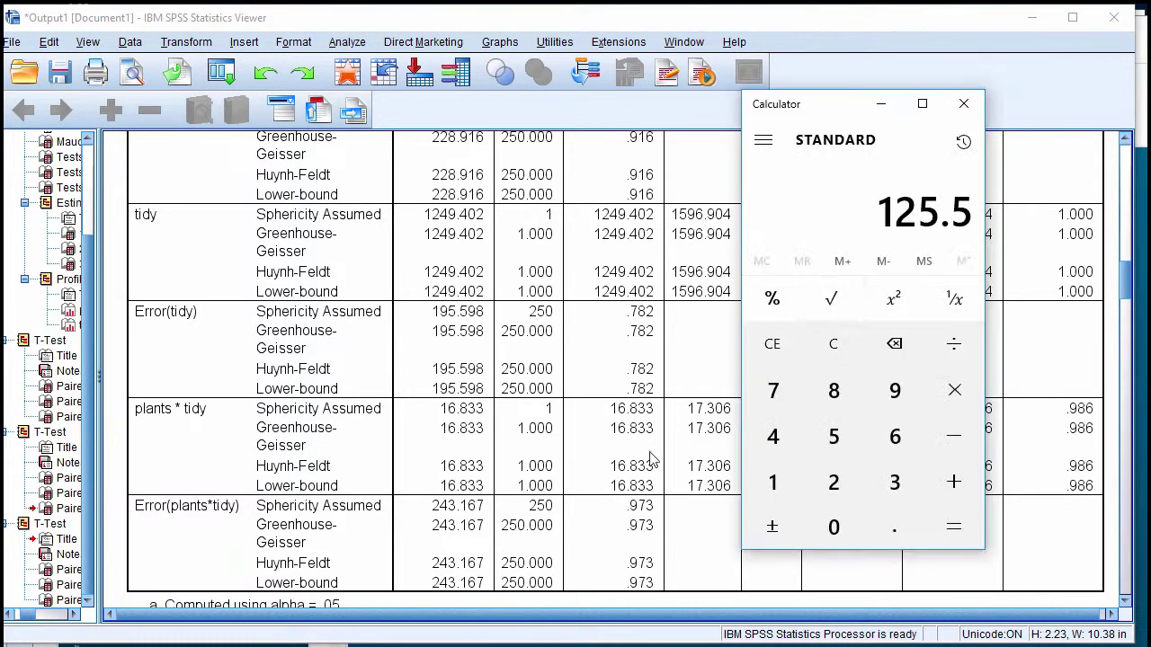
click(844, 346)
text(.973/)
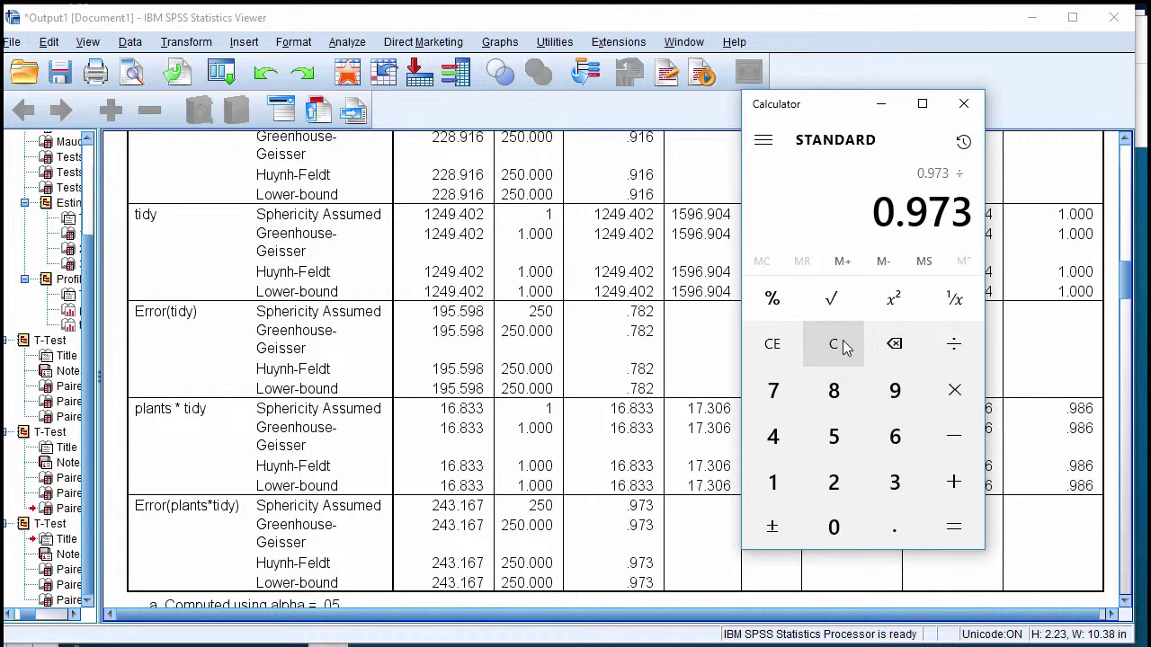
text(125.5)
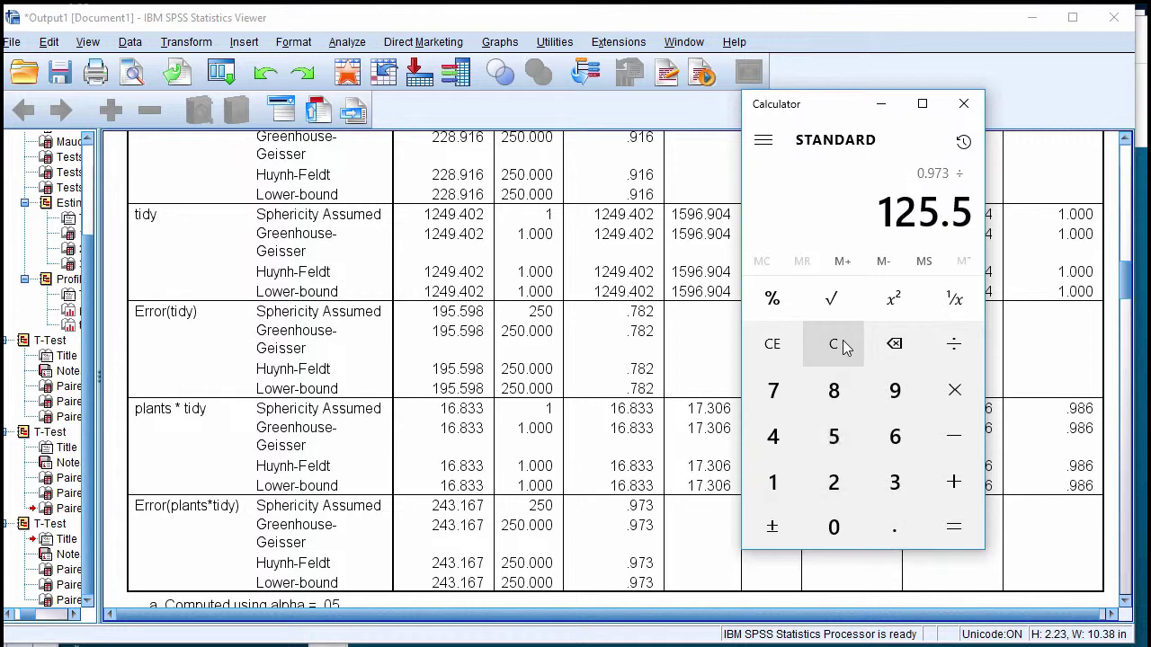
key(Return)
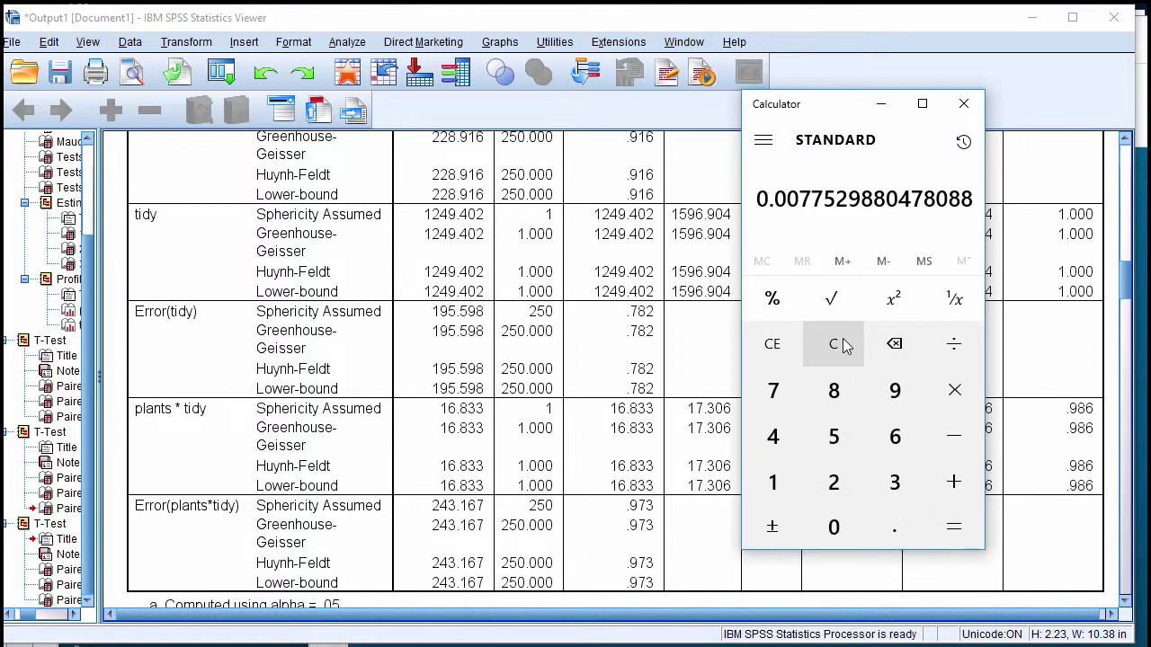
click(830, 298)
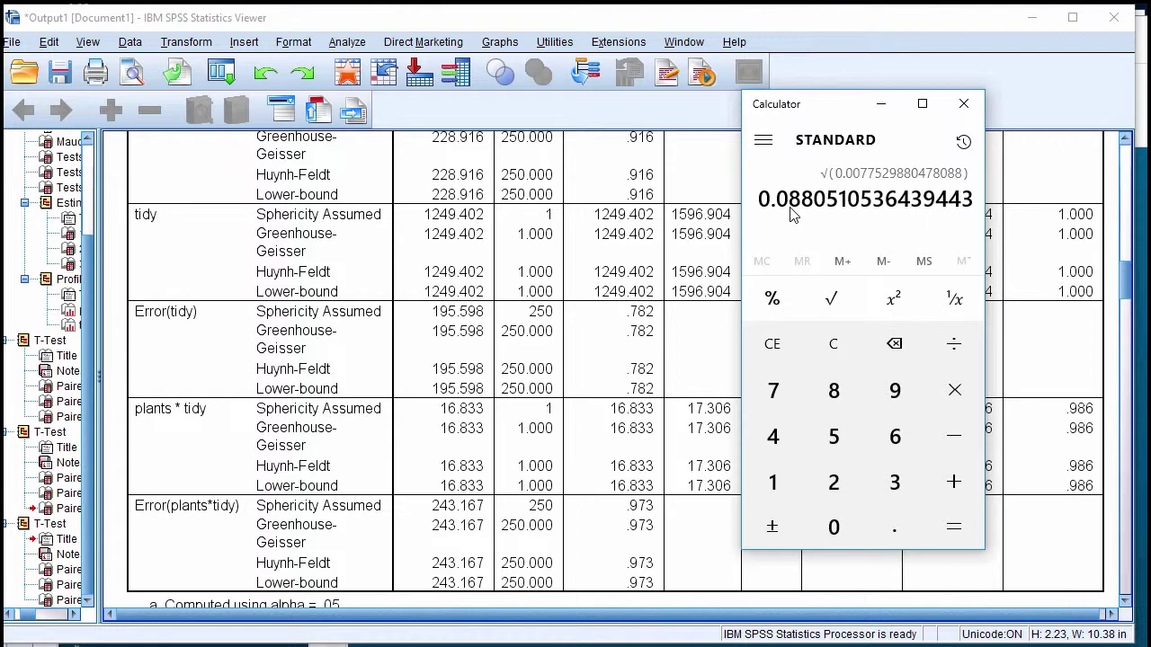
- Put the calculator away and examine the Std. Error Mean values in both Paired Samples Test tables against the Error(plants*tidy) mean square
click(881, 103)
scroll(808, 474, down, 5)
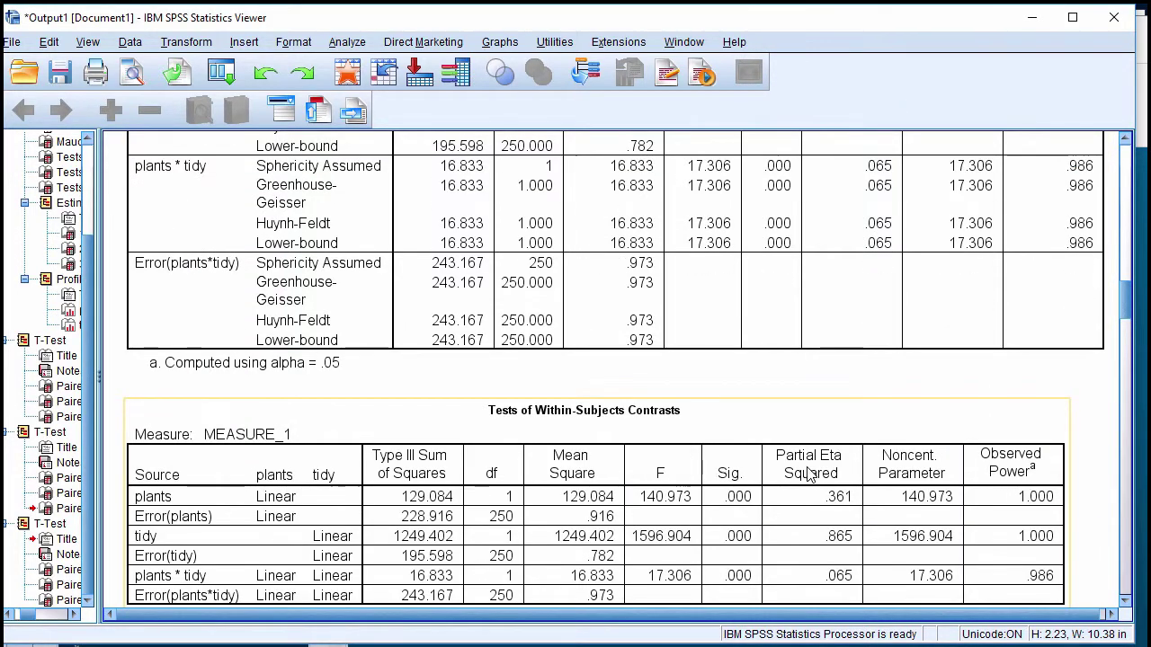
scroll(809, 473, down, 20)
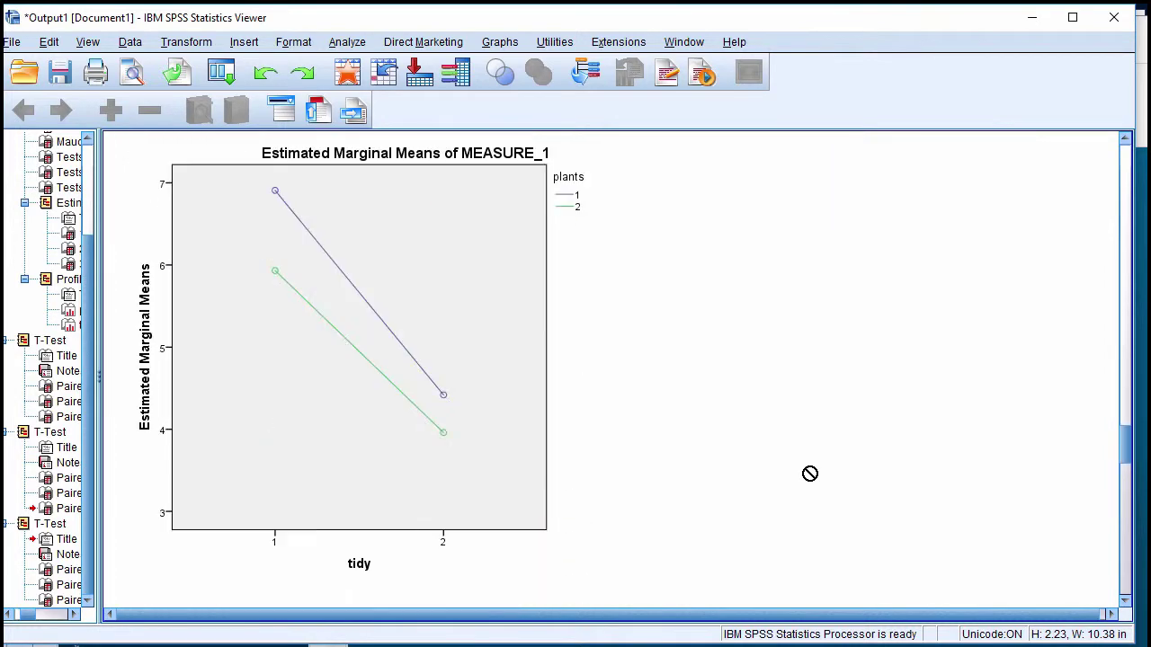
scroll(809, 474, down, 15)
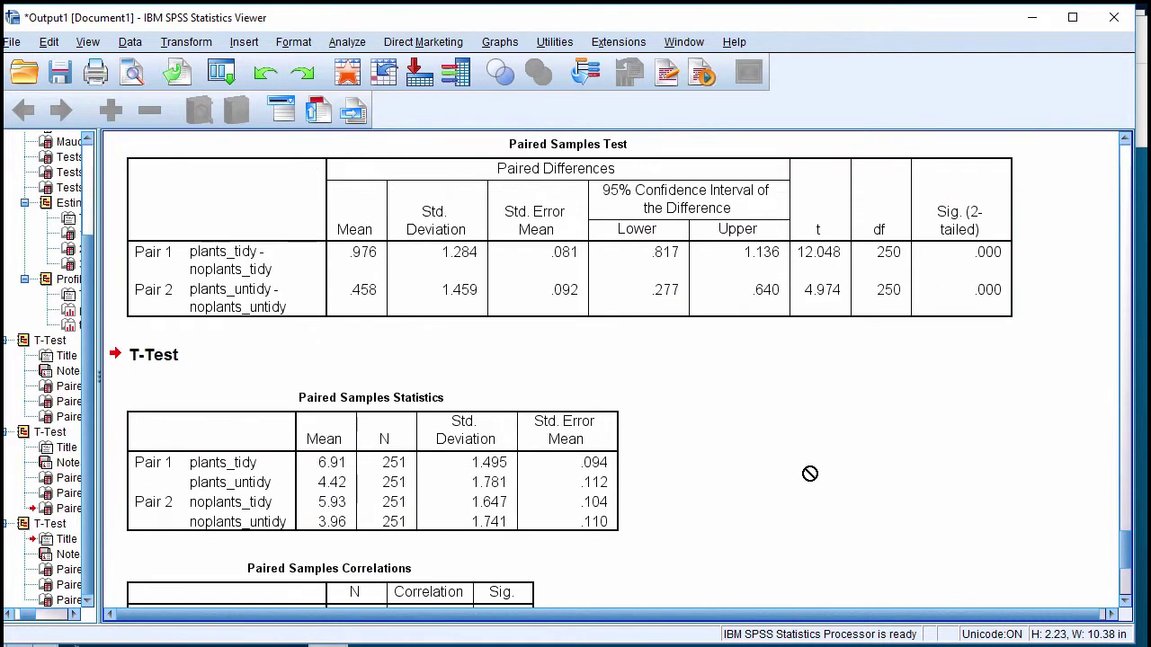
scroll(809, 473, up, 2)
click(622, 353)
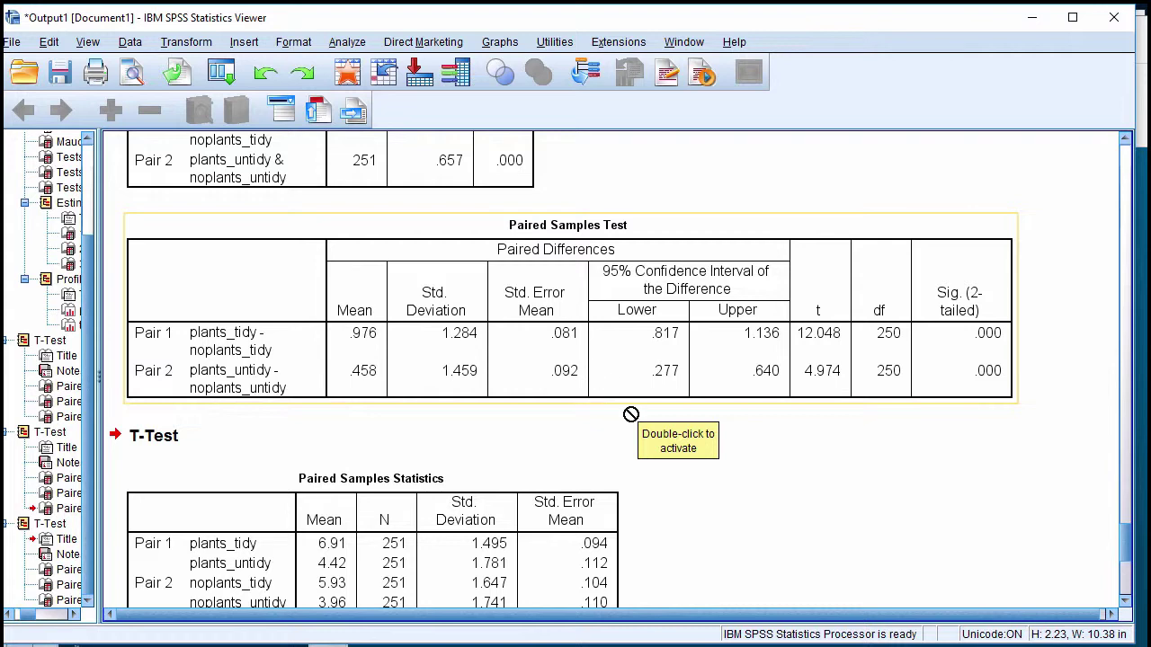
scroll(674, 459, down, 5)
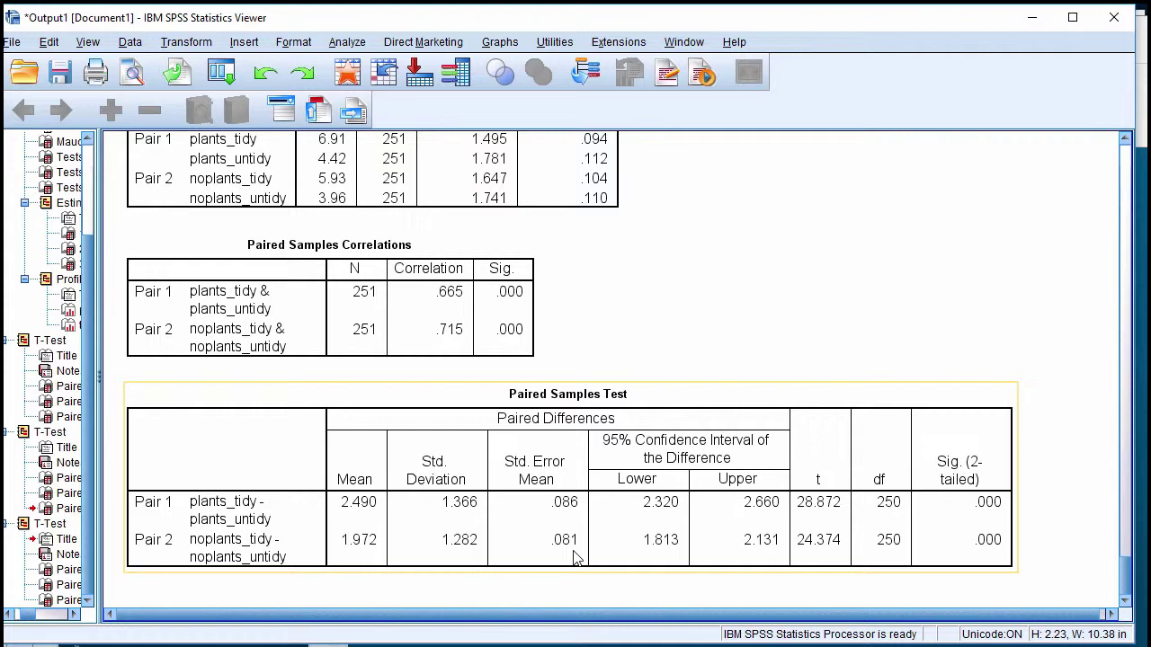
scroll(576, 558, up, 15)
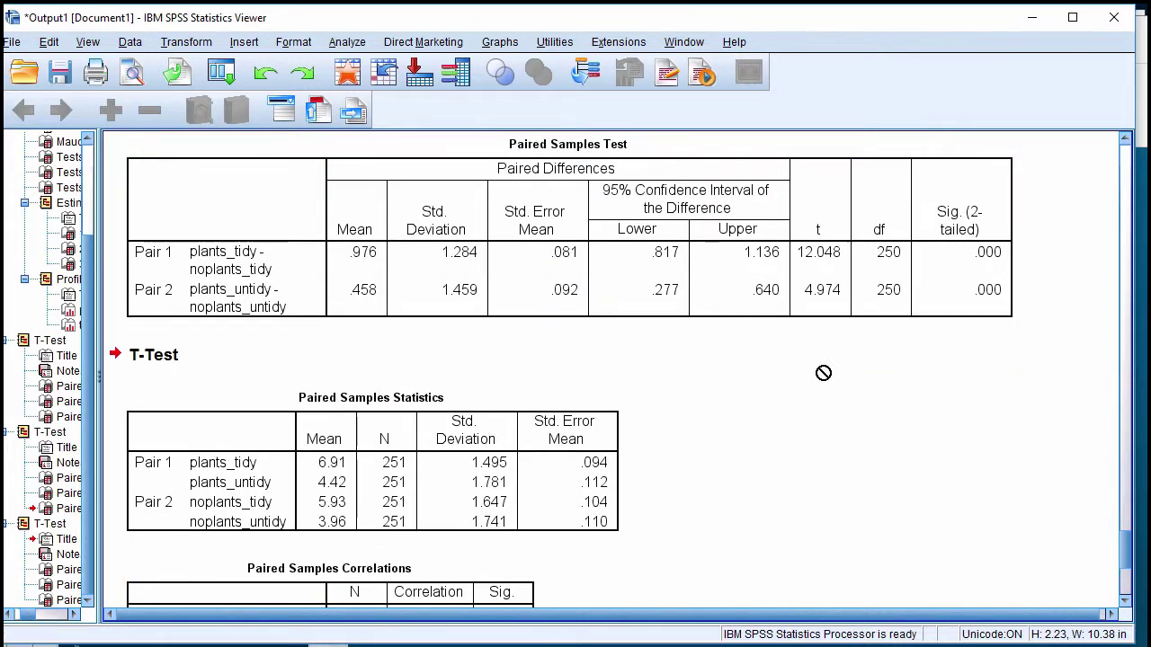
scroll(711, 509, up, 10)
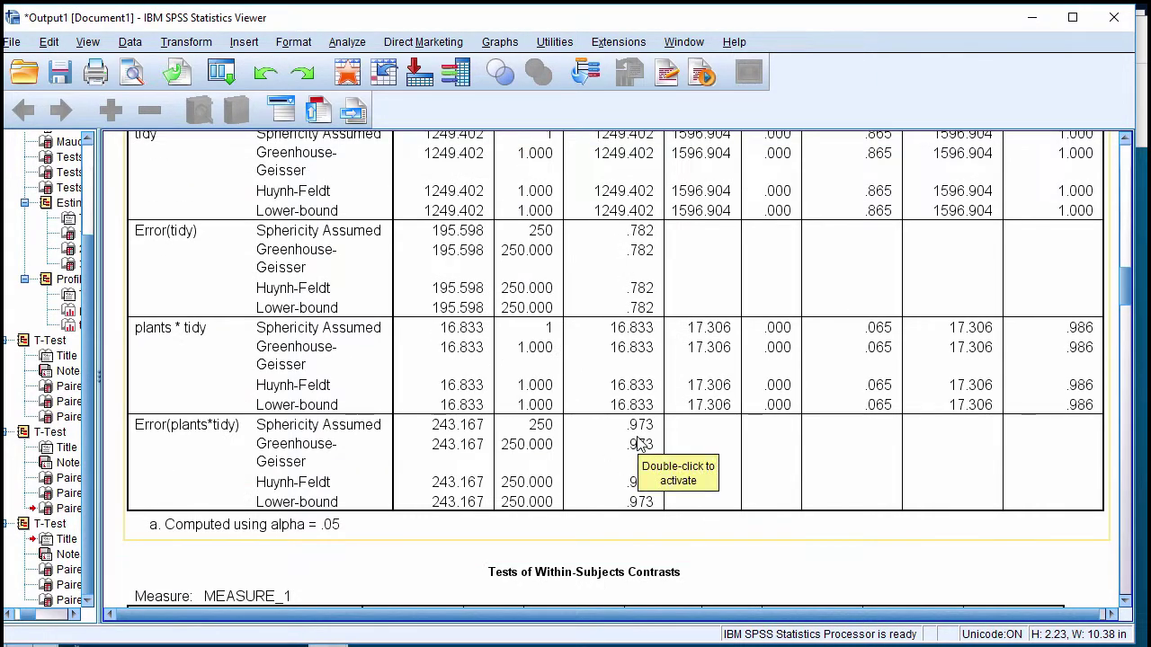
scroll(640, 444, down, 15)
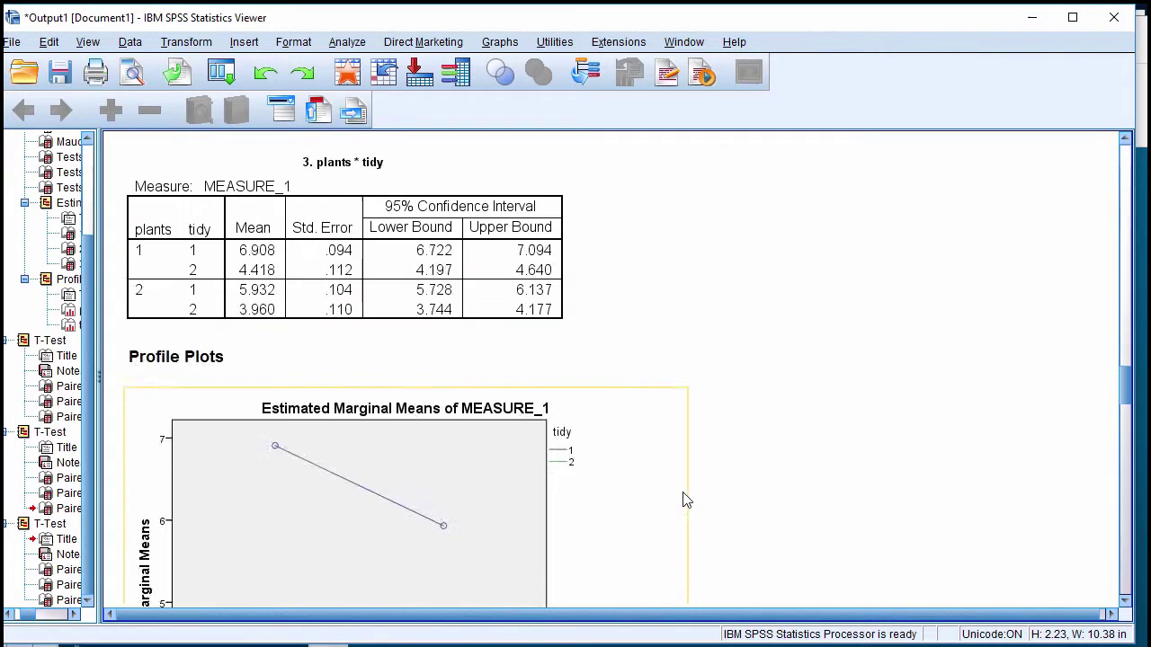
- Compare the t tests in both Paired Samples Test tables, ending at the plants versus noplants comparisons
scroll(684, 500, down, 20)
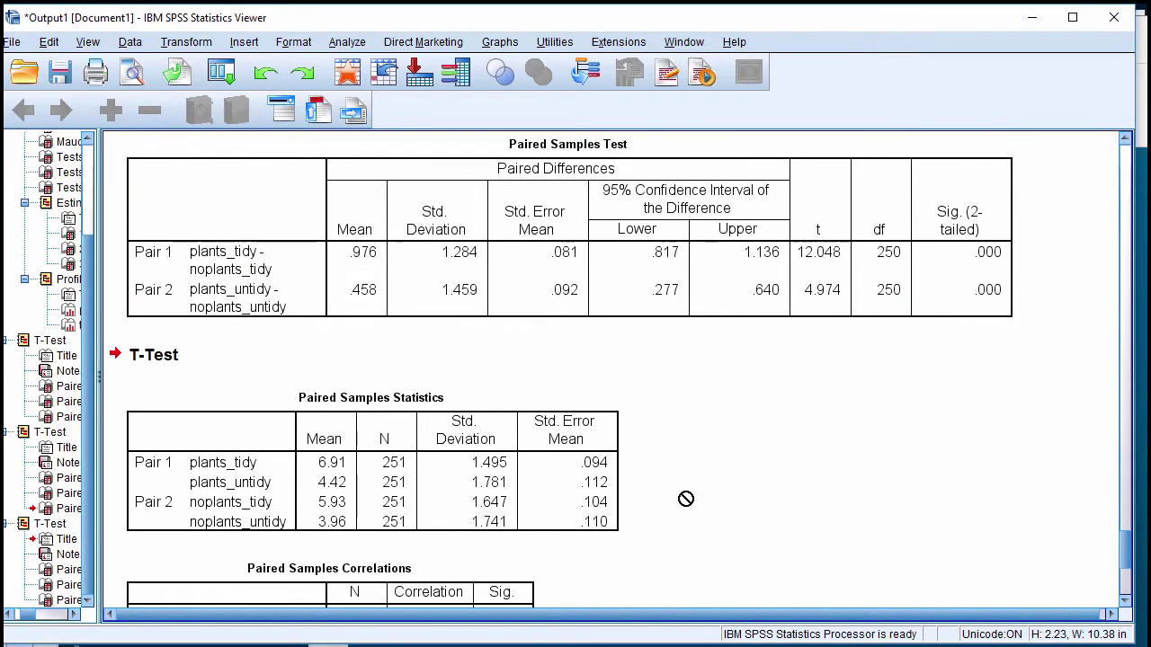
scroll(685, 499, down, 2)
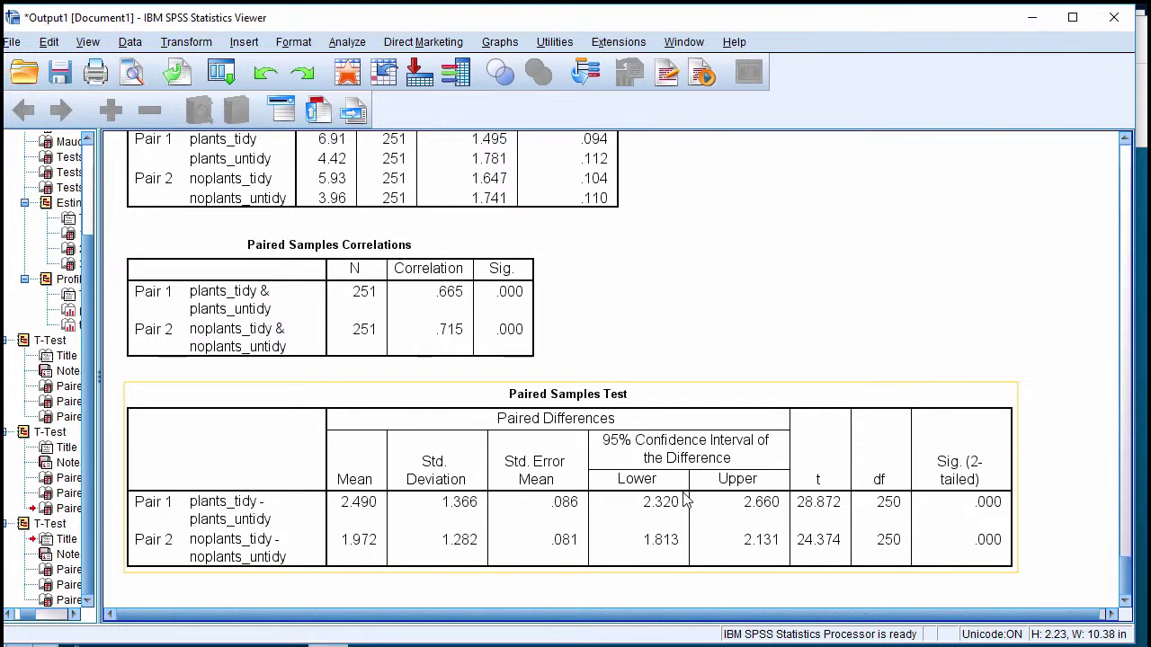
scroll(685, 500, down, 8)
scroll(685, 499, up, 1)
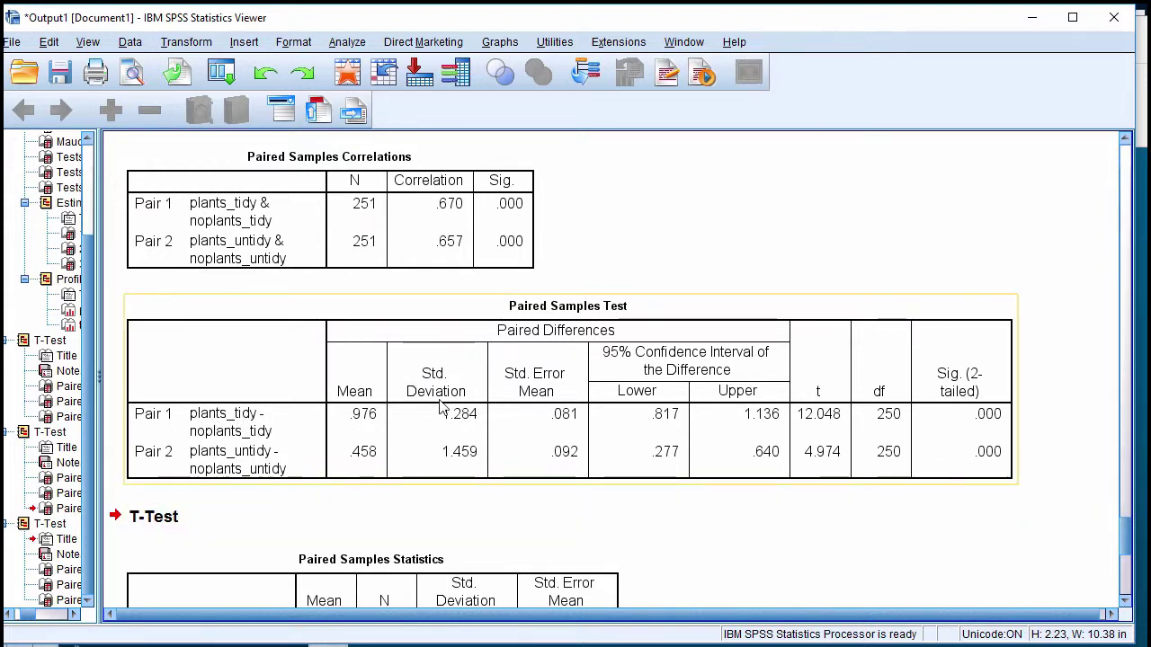
scroll(441, 409, up, 2)
scroll(449, 404, down, 1)
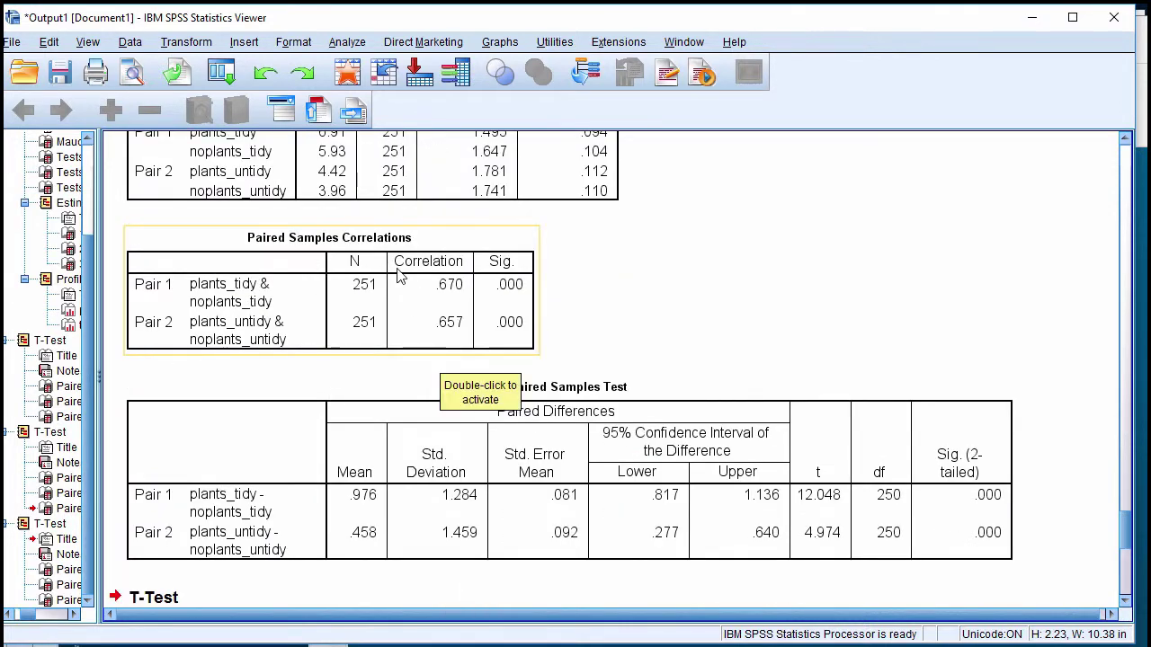
scroll(396, 274, up, 1)
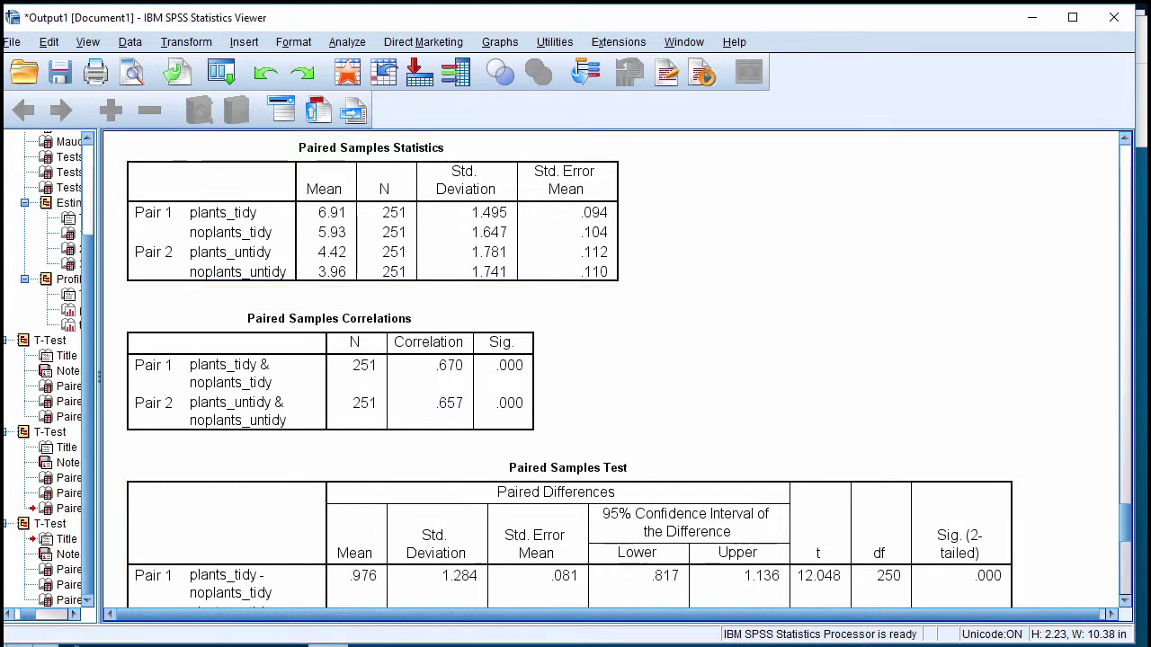
- Divide the first pair's mean difference by the pooled standard error in Calculator, .976 / .088, and compare it with the table's t
click(367, 646)
click(836, 334)
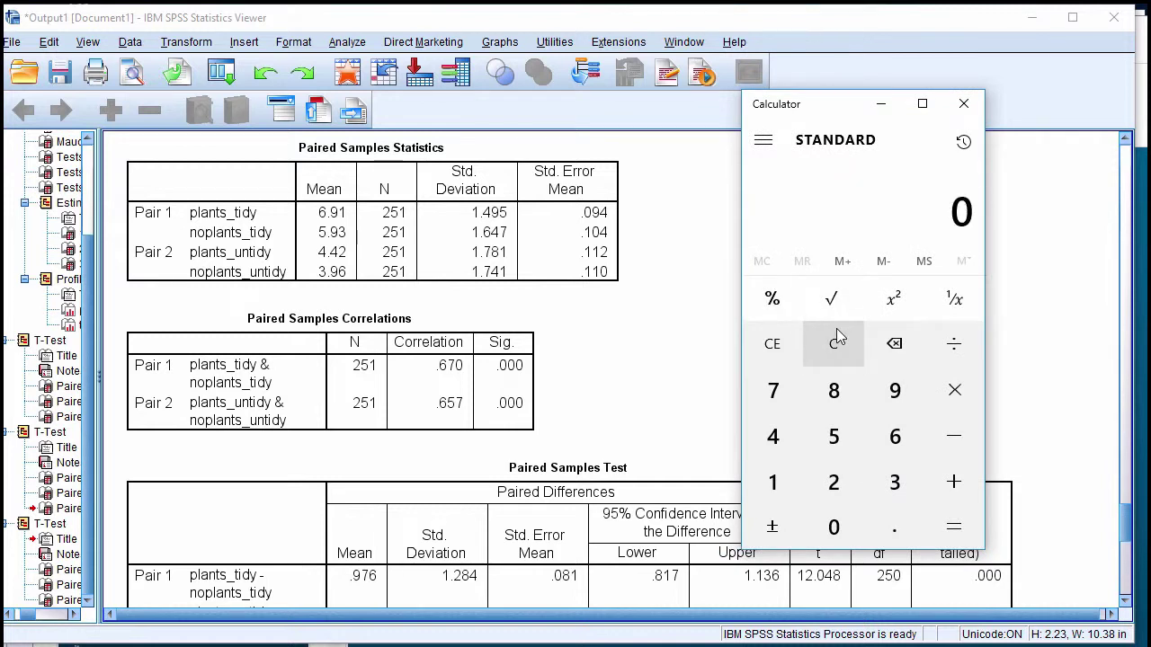
text(.976)
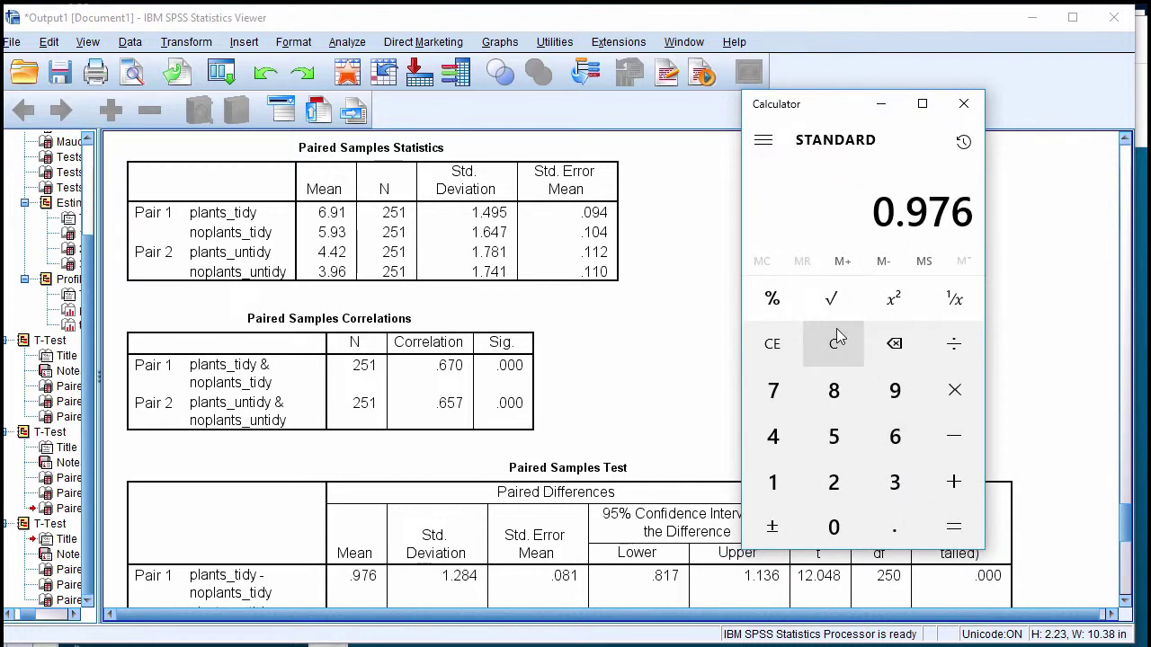
text(/.088)
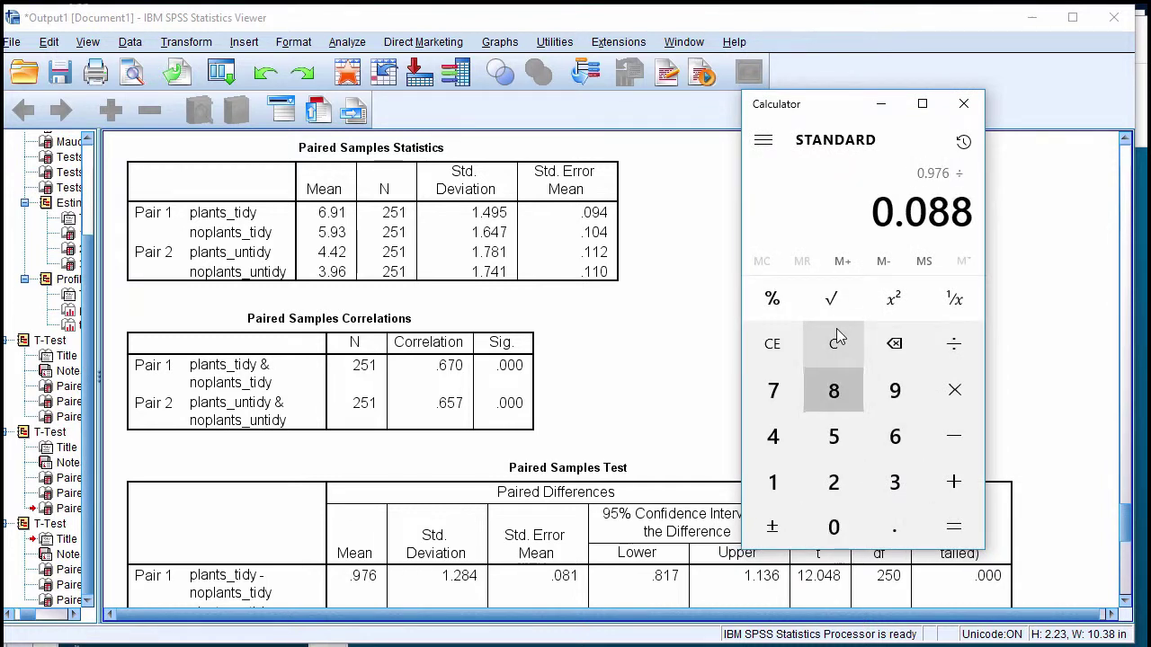
key(Return)
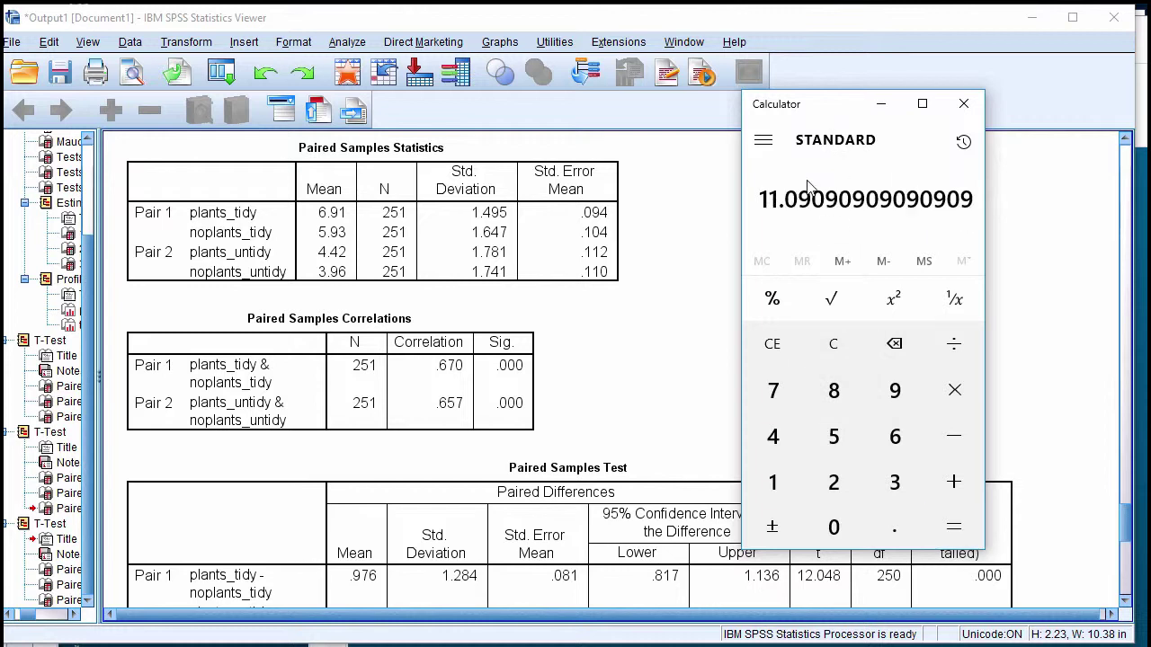
drag(831, 110, 717, 66)
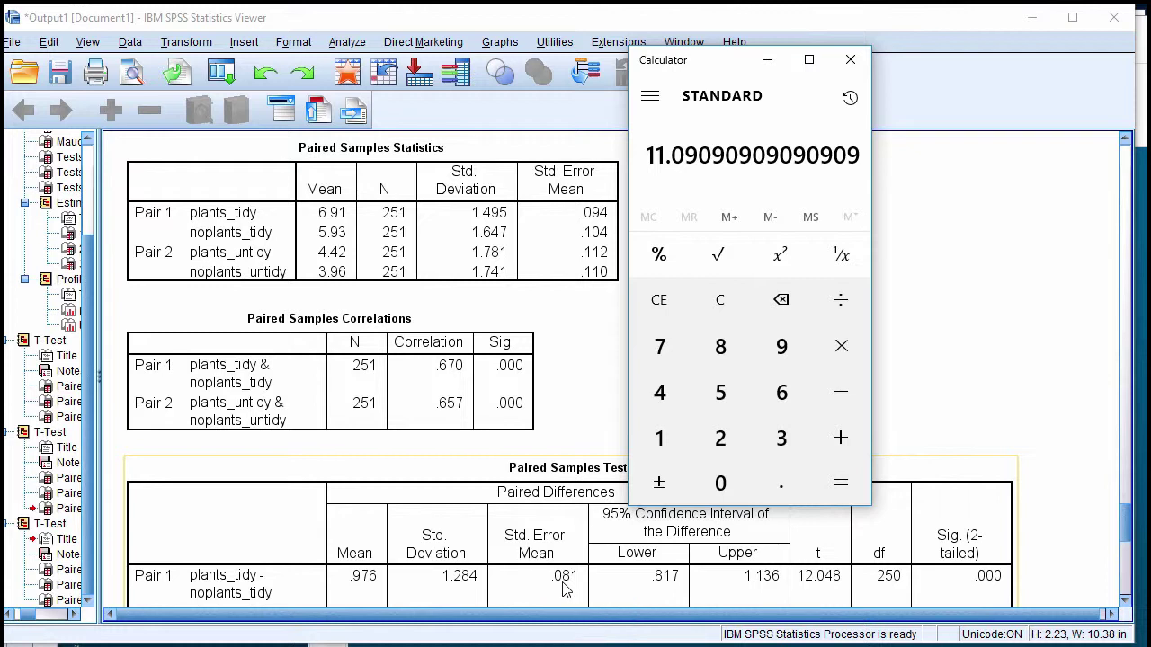
click(746, 302)
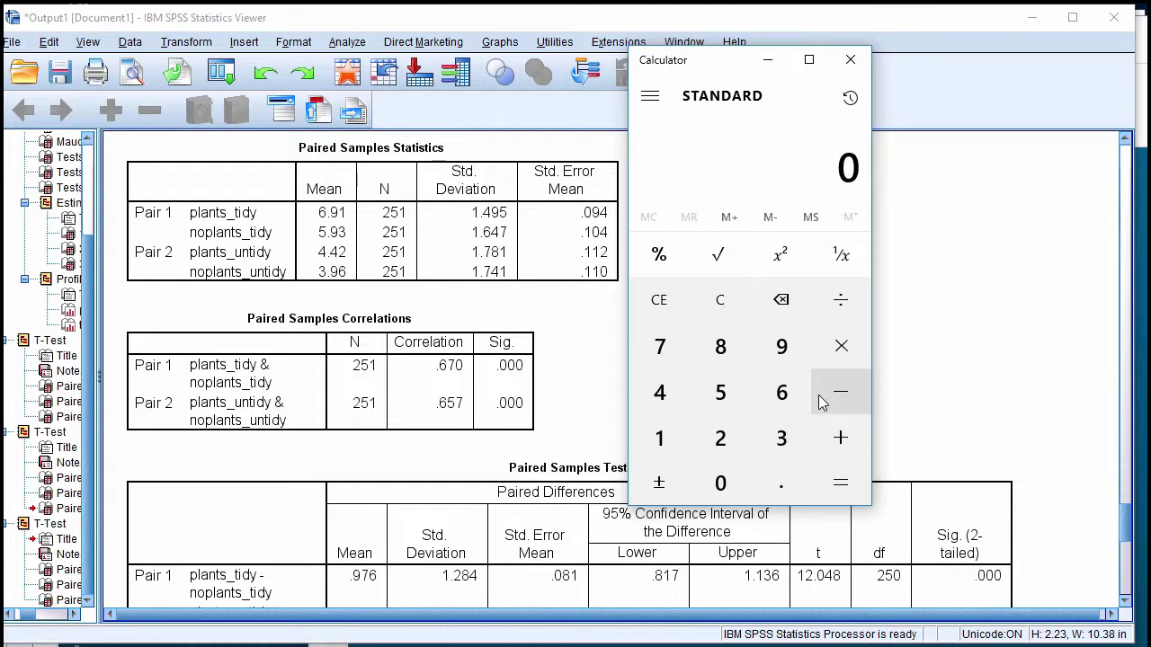
click(980, 419)
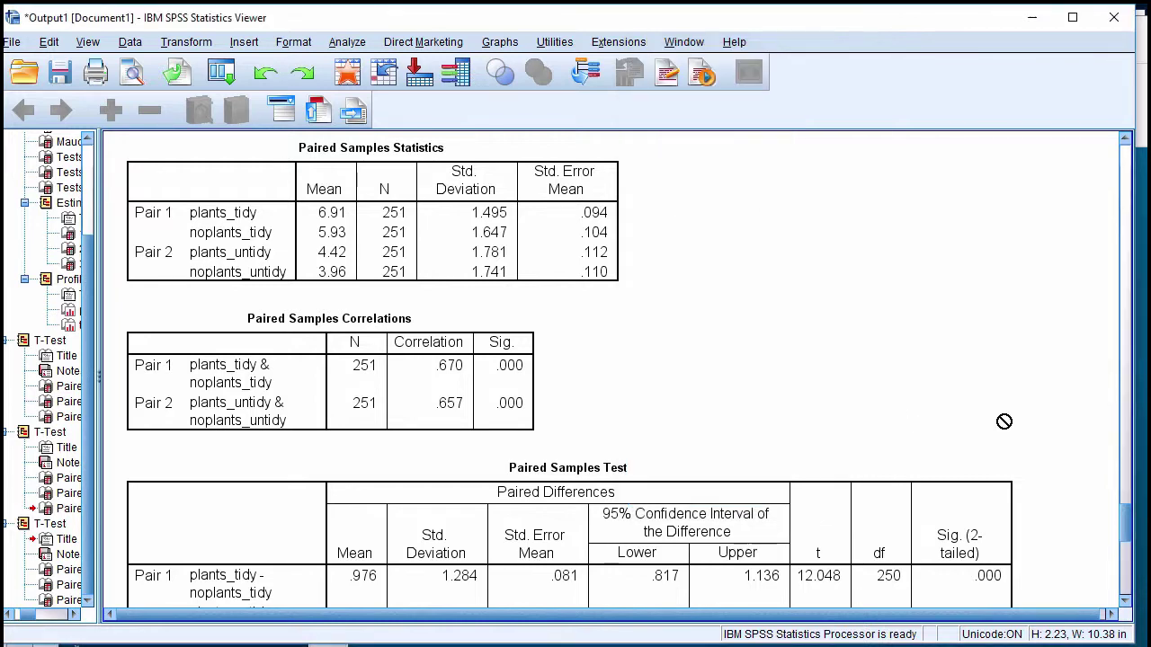
- Divide the plants_untidy and noplants_untidy mean difference by the pooled standard error in Calculator, .458 / .088, and compare it with the table's t
scroll(706, 547, down, 2)
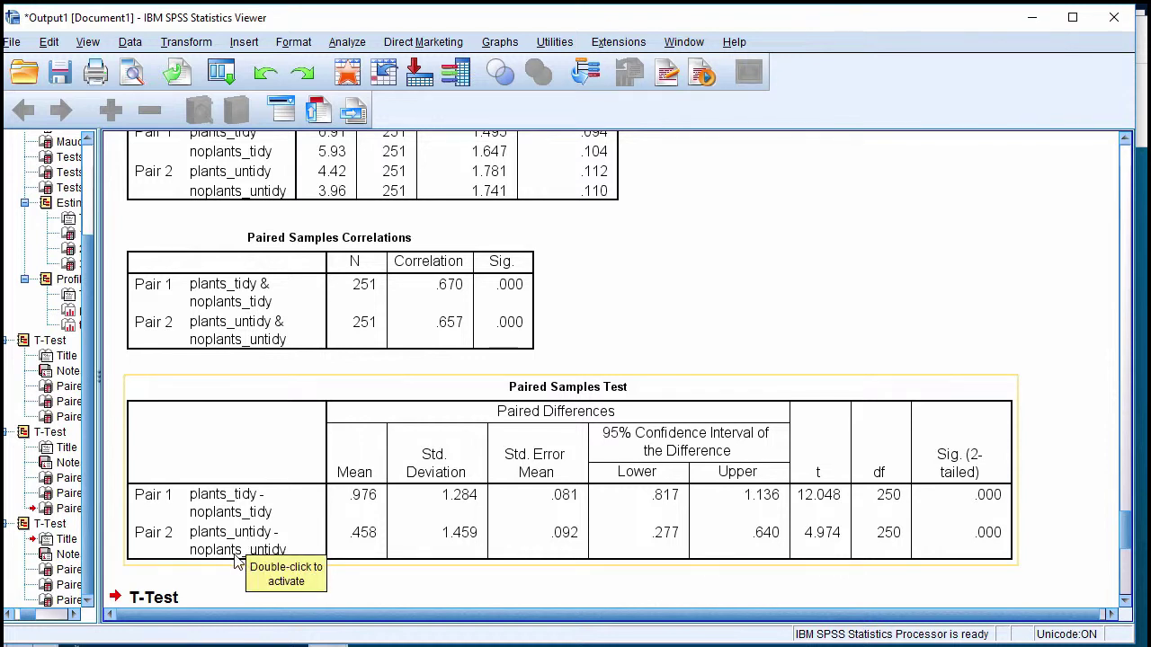
click(367, 644)
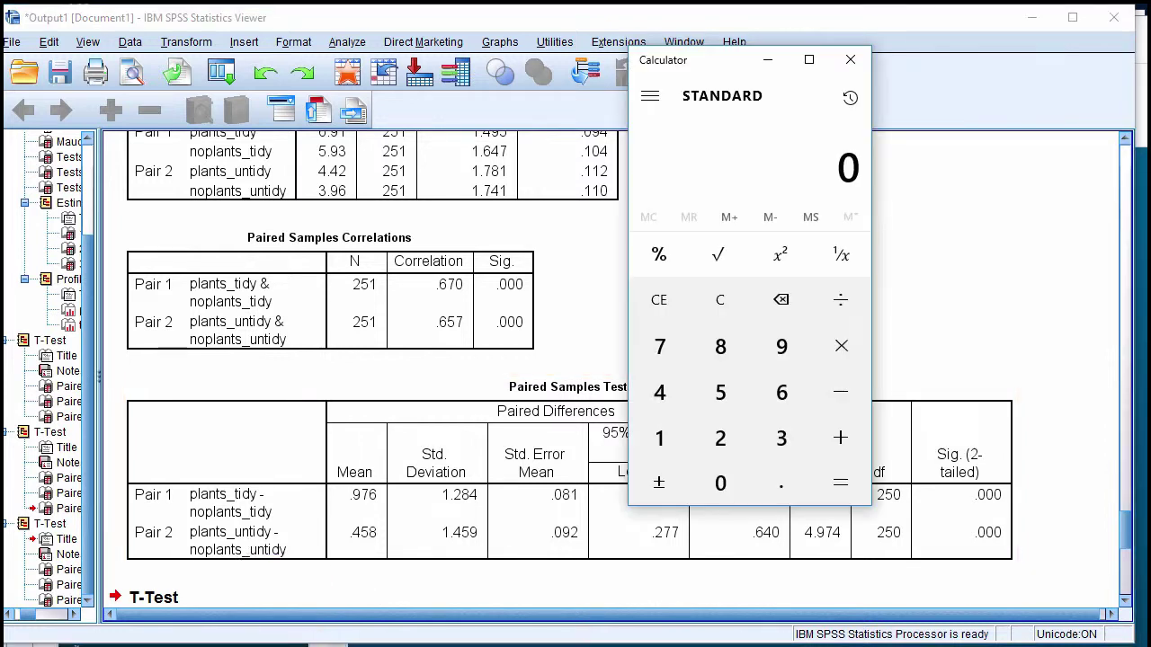
click(737, 301)
text(.458)
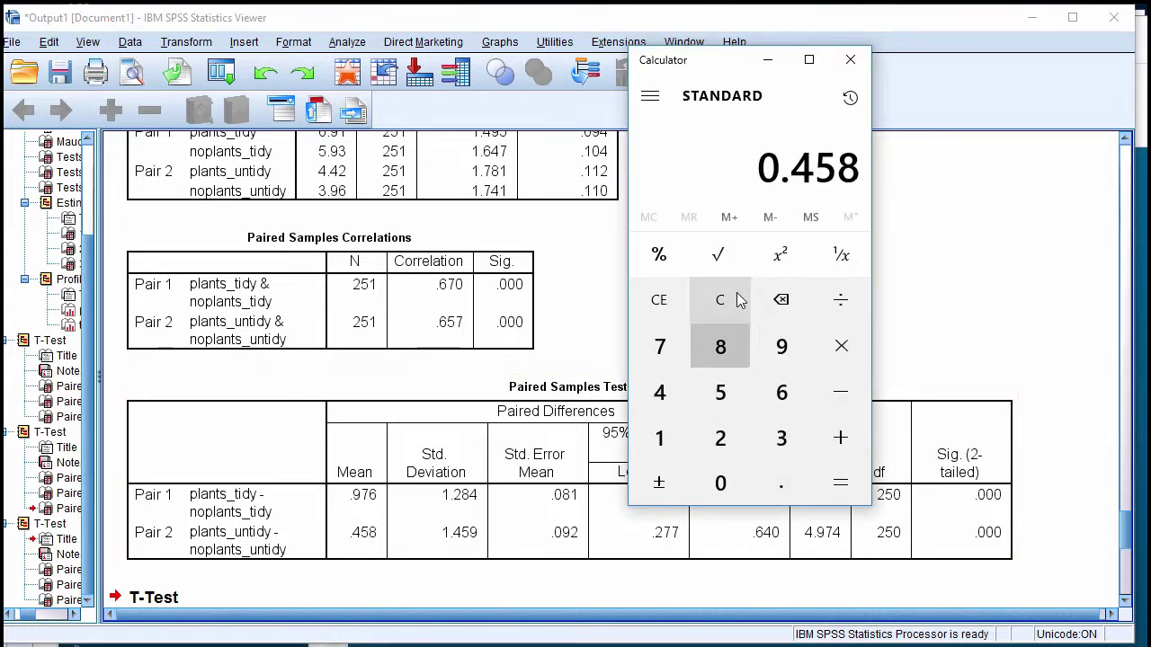
text(/.088)
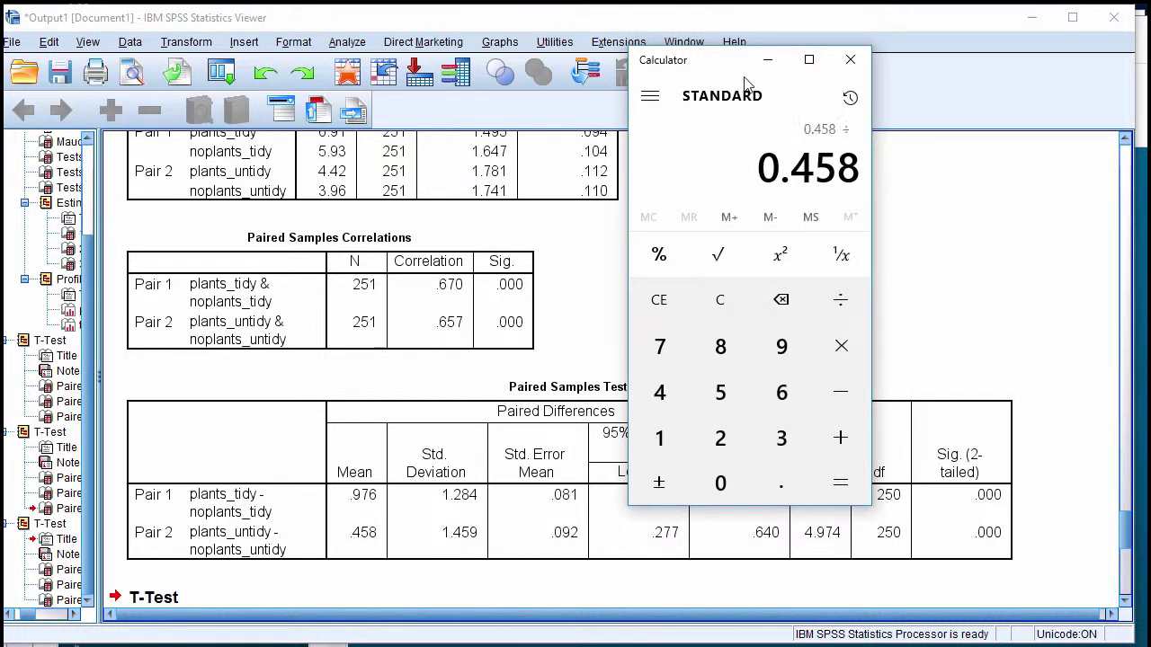
key(Return)
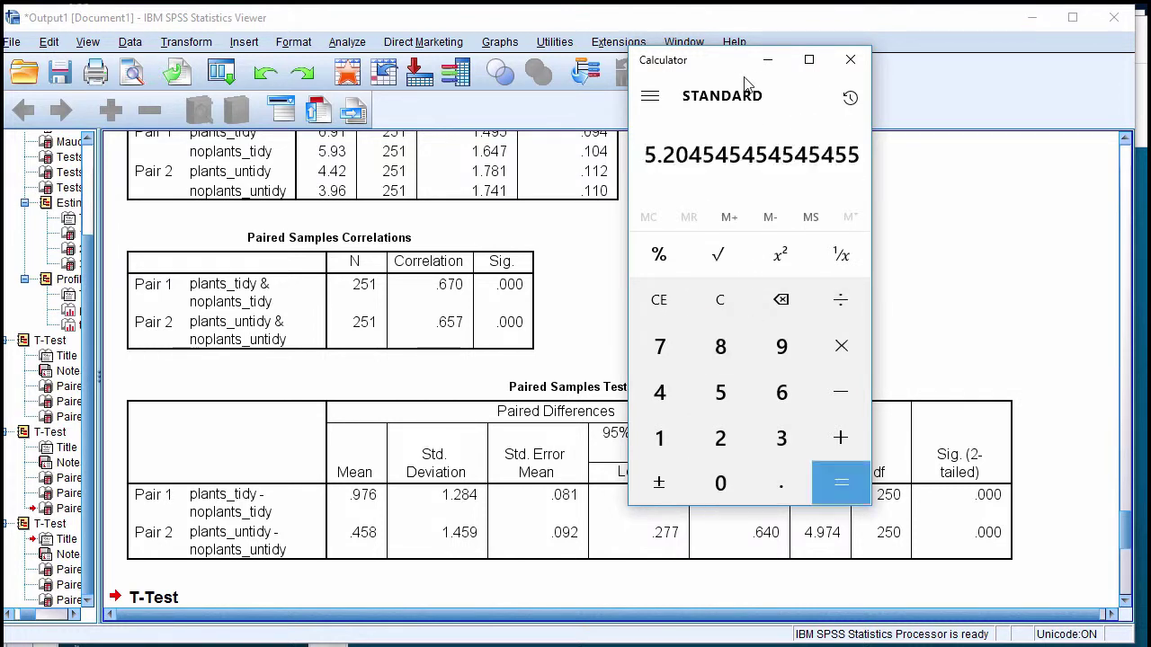
drag(744, 80, 649, 47)
click(854, 555)
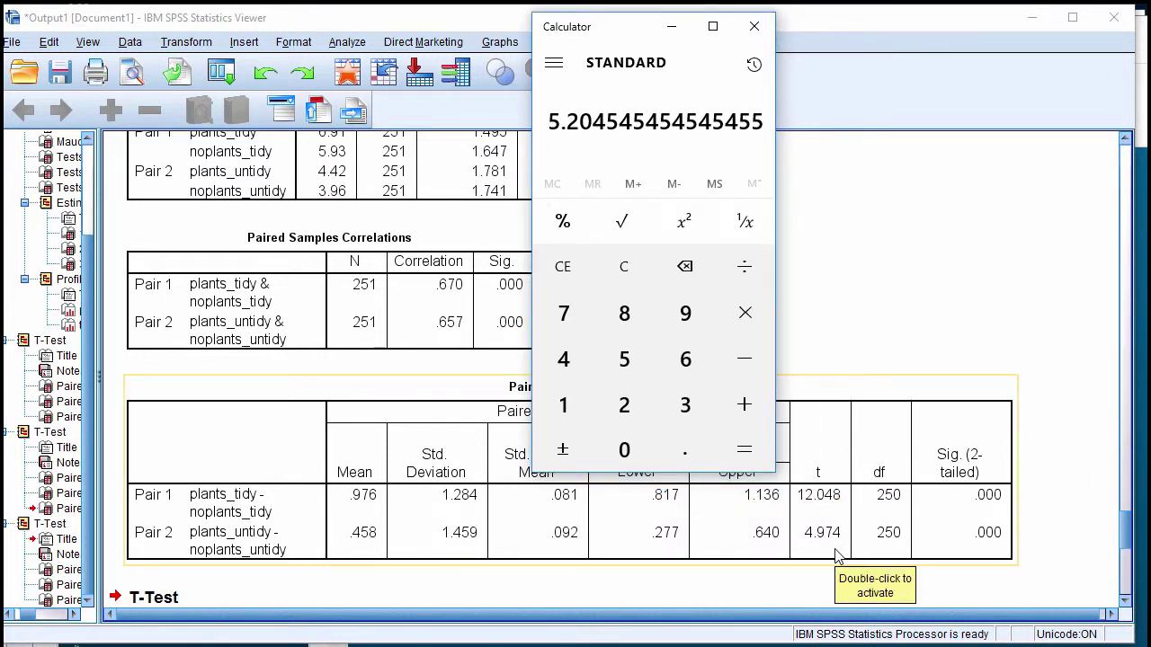
- Switch to Excel, create a blank workbook, and enter the pooled t values 11.091 in A1 and 5.205 in A2
click(804, 329)
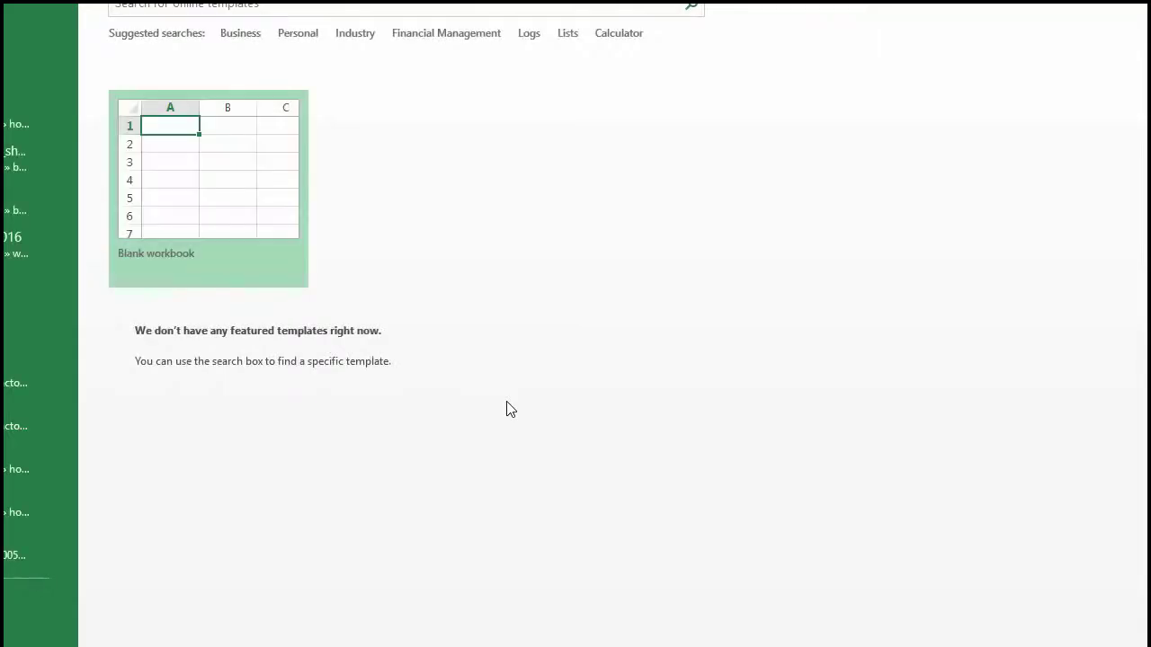
click(183, 146)
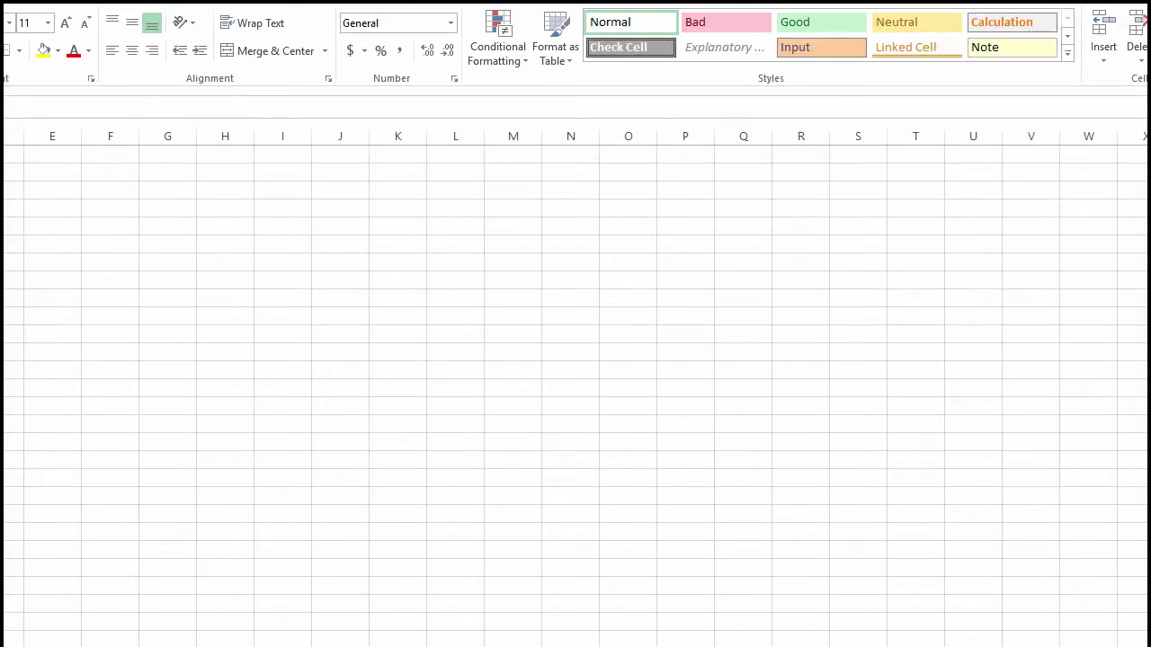
text(11.)
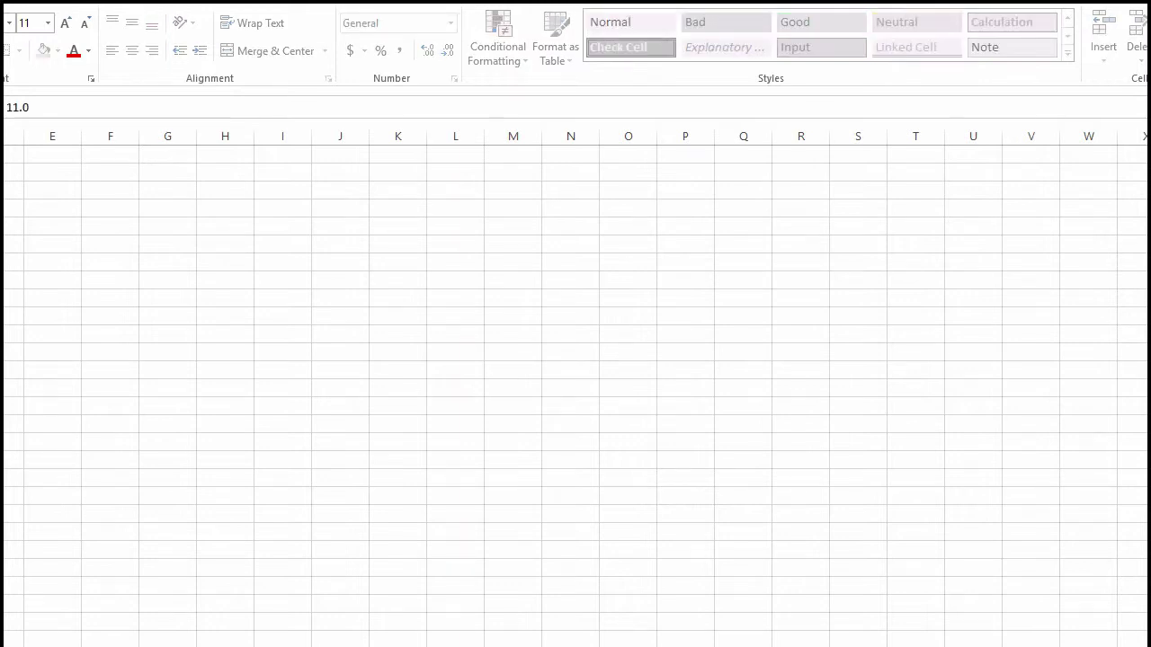
key(Return)
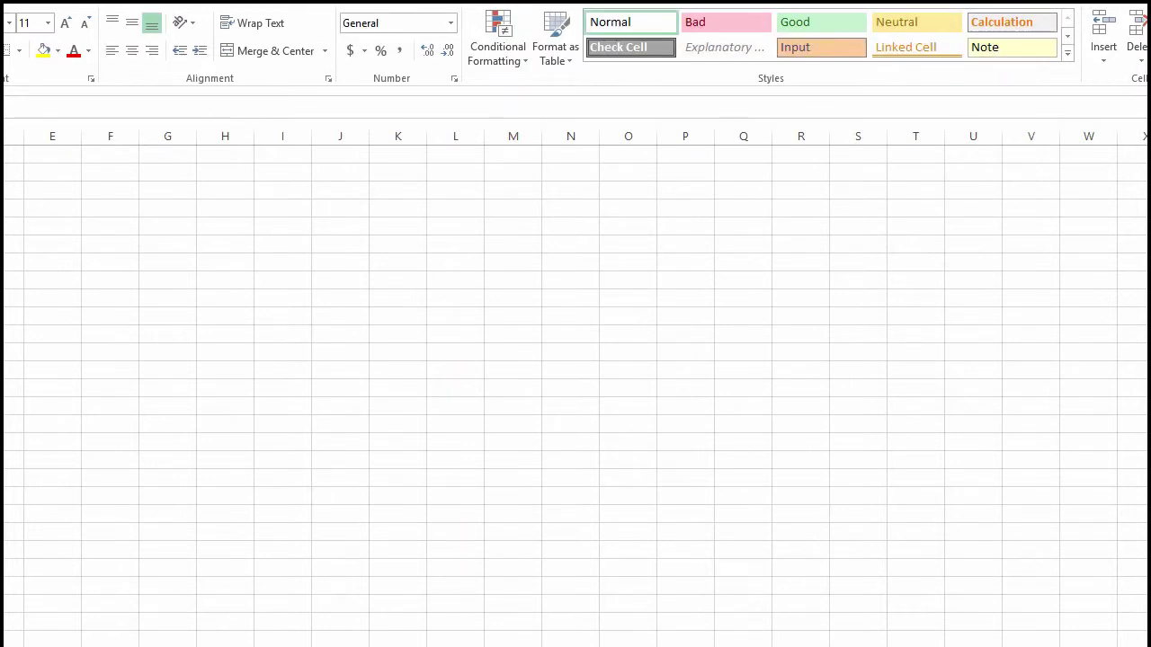
text(5.205)
key(Return)
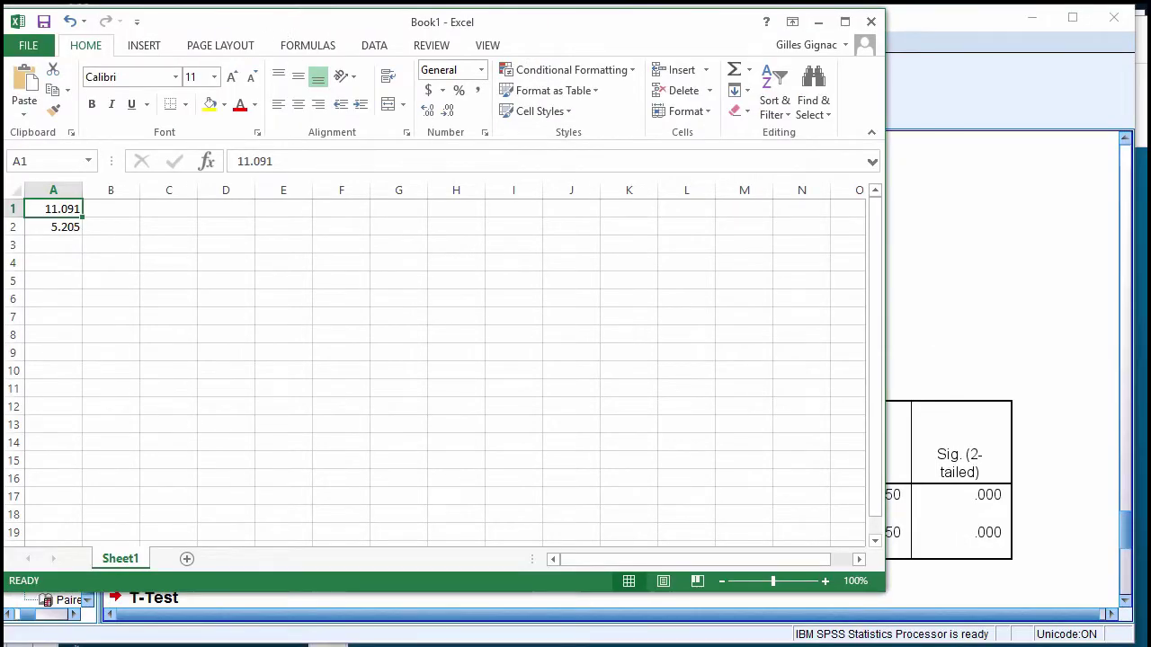
- Insert a column before the t values, enter "comparison 1" in A1, and widen column A to fit the label
click(56, 227)
click(53, 209)
right_click(54, 190)
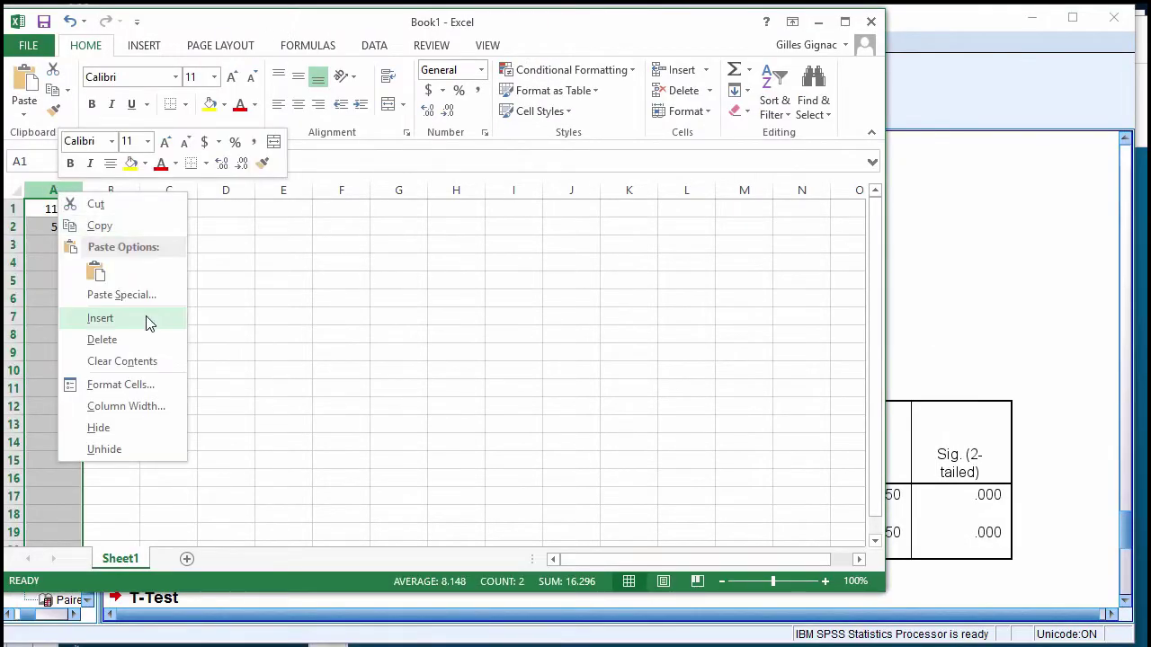
click(142, 319)
click(67, 209)
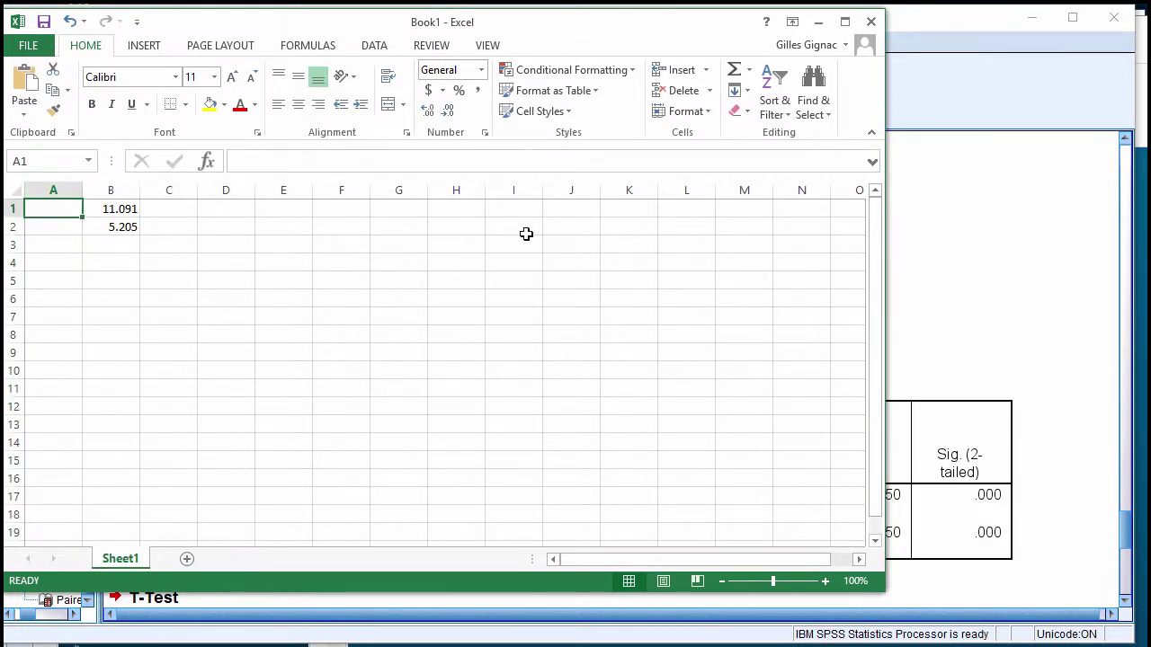
text(compar)
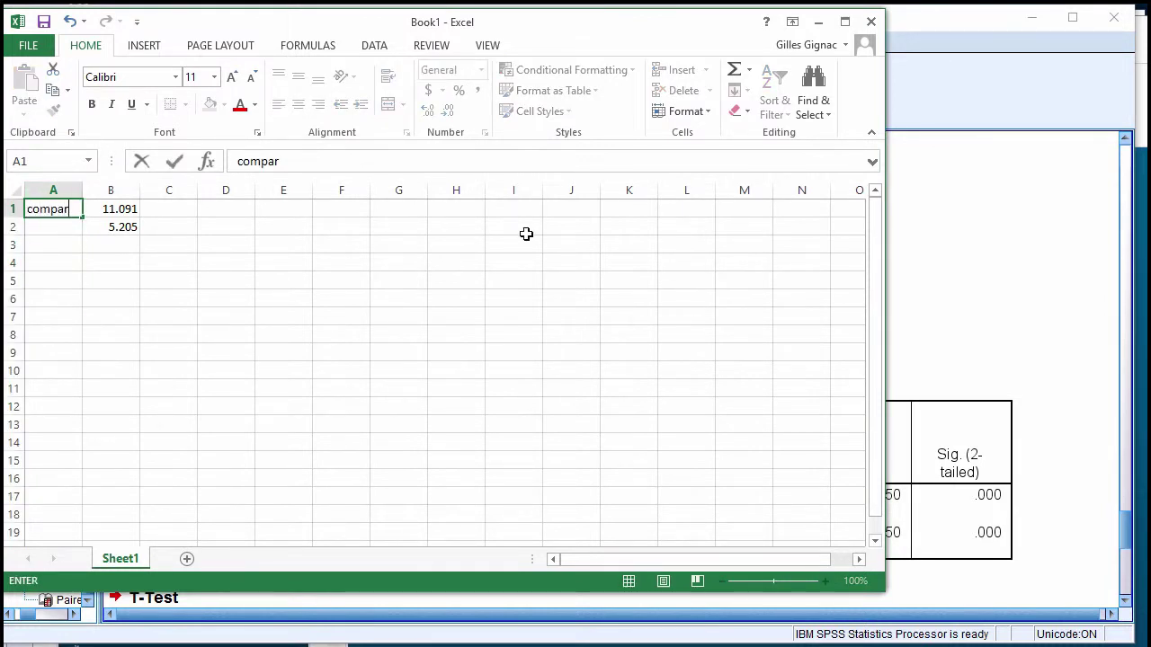
text(ison 1)
key(Return)
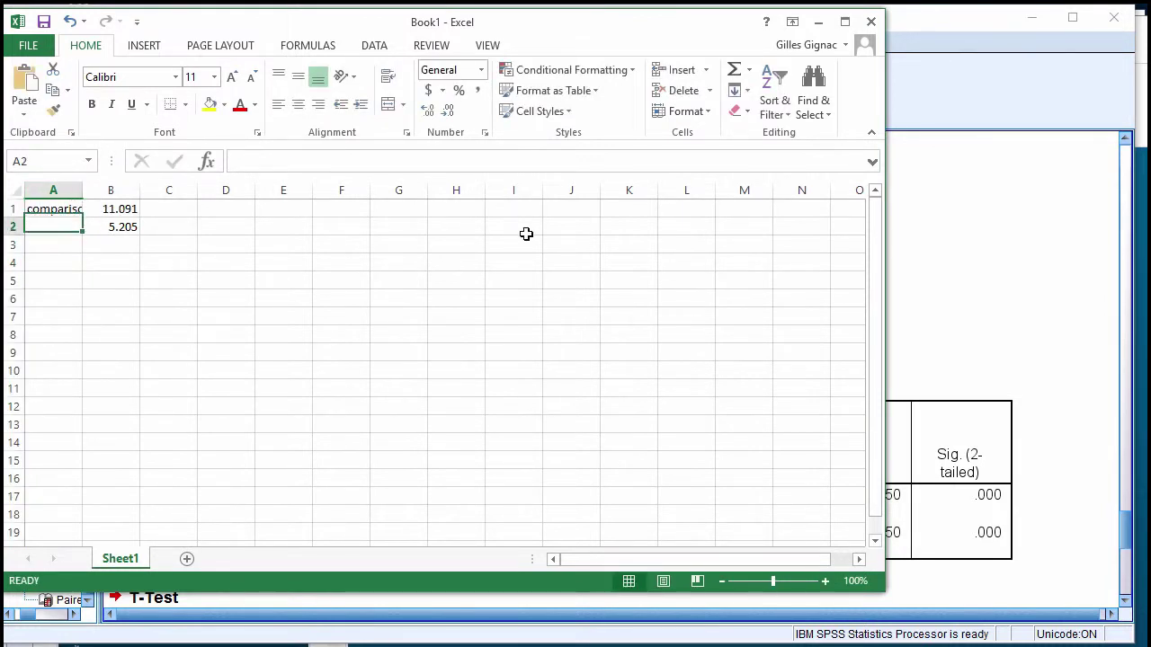
drag(83, 190, 161, 190)
- Insert a row above the data and enter the heading "t_pooled" in B1
click(13, 208)
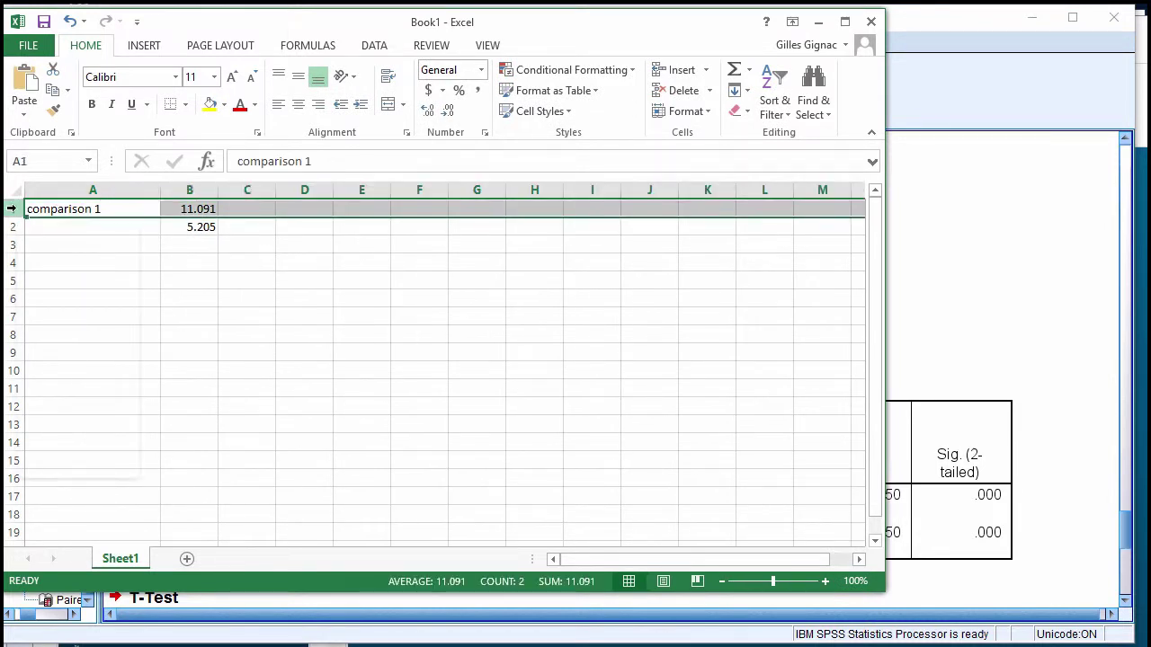
right_click(13, 209)
click(90, 333)
click(198, 204)
text(t)
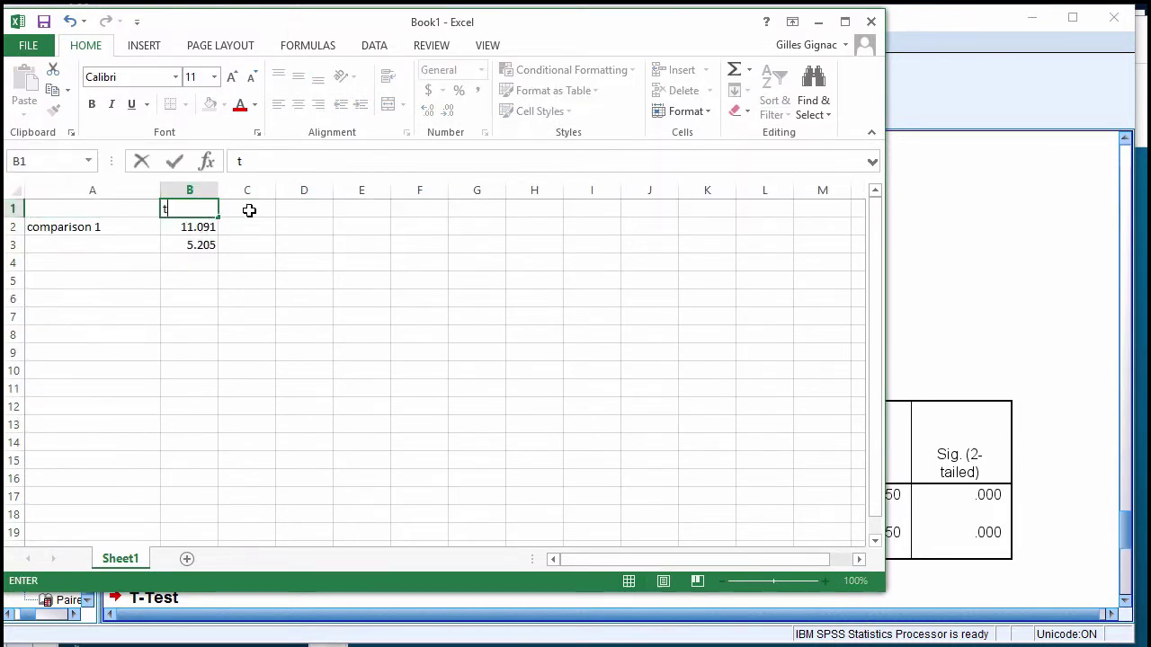
text(_pooled)
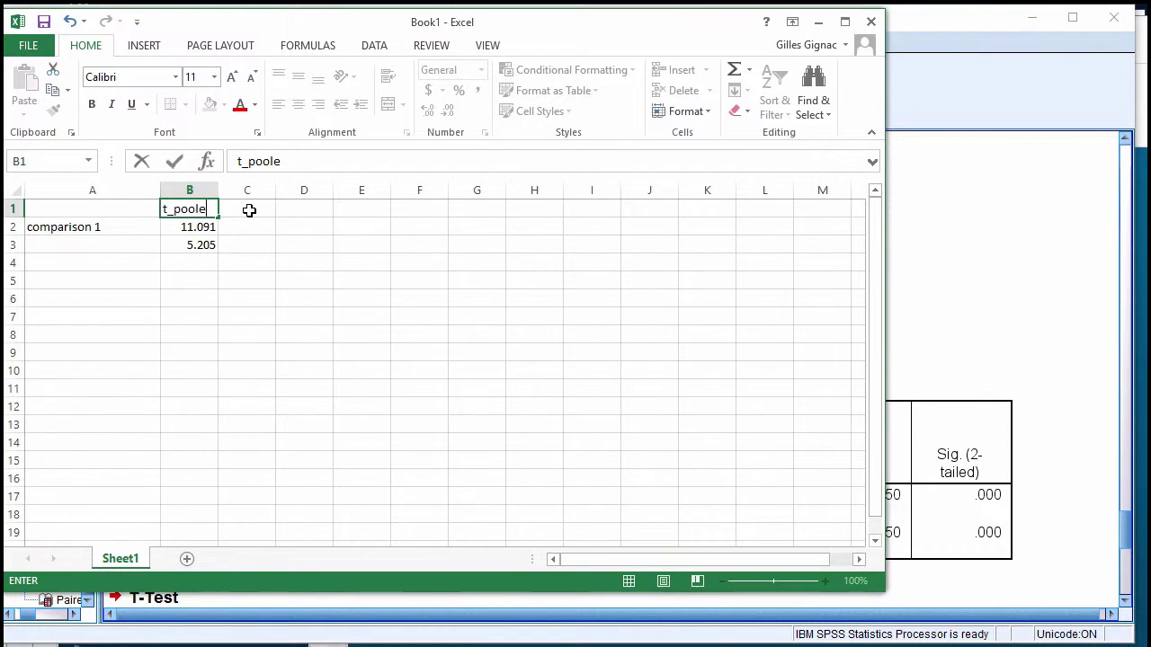
key(Return)
- Label the second t value's row "comparison 2" in A3
click(146, 238)
key(ctrl+apostrophe)
text(2)
key(Left)
key(BackSpace)
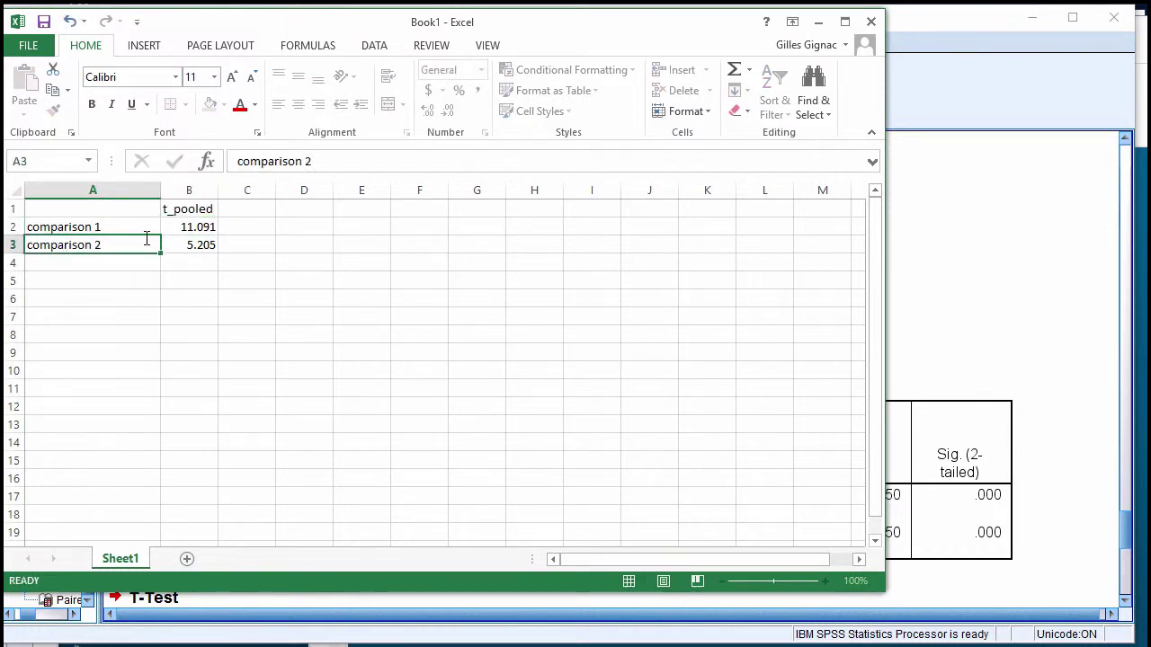
key(Return)
click(132, 284)
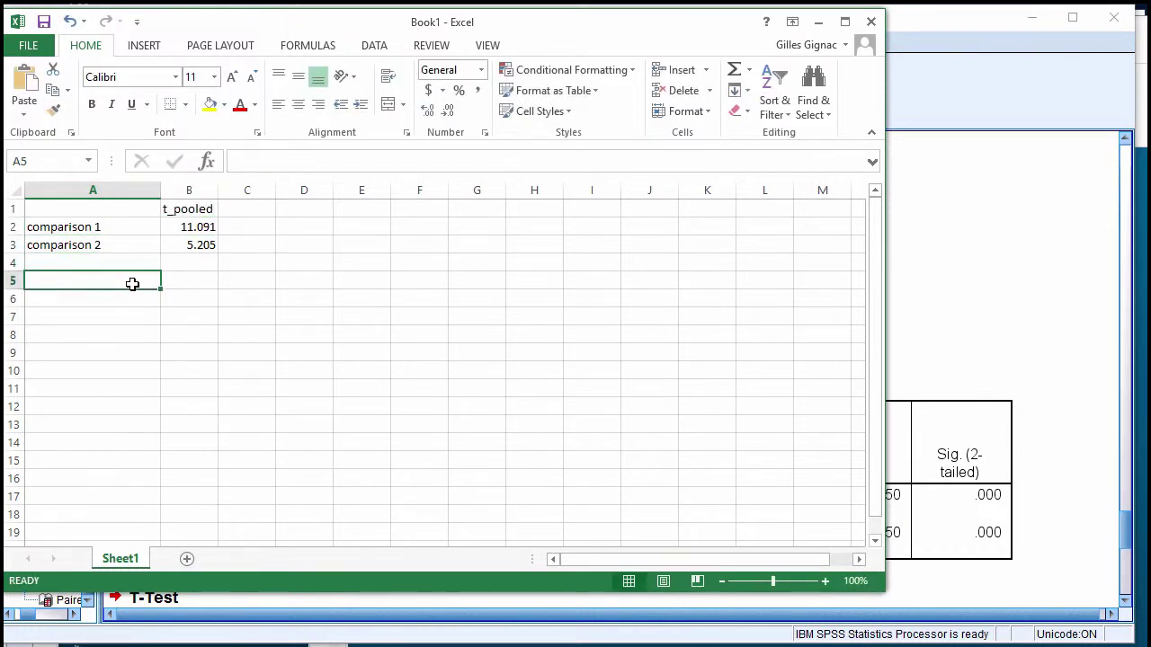
- Calculate the difference between the two pooled t values in B4 with the formula =B2-B3
click(185, 226)
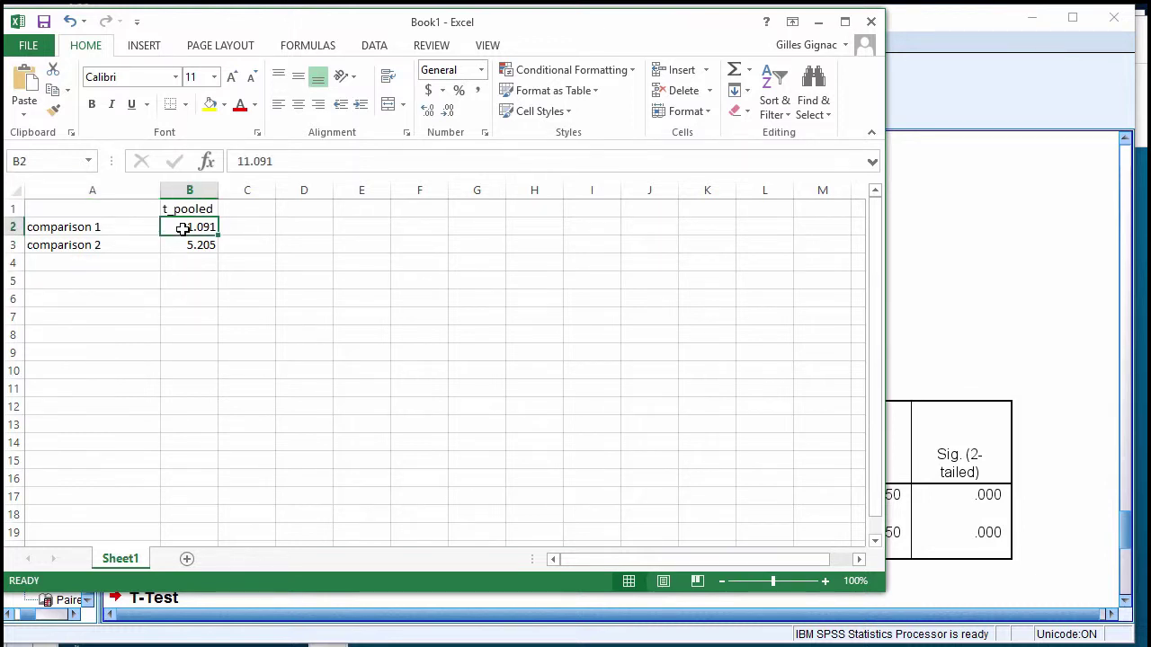
click(196, 256)
click(206, 233)
click(203, 247)
click(207, 261)
text(=)
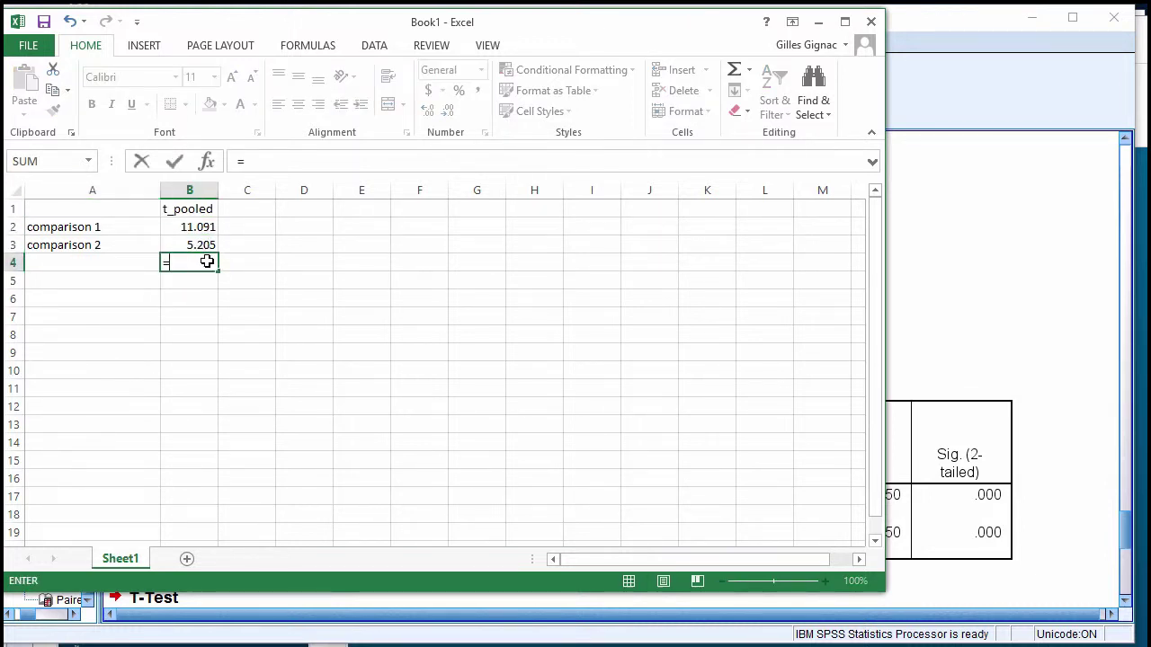
text(B2-B3)
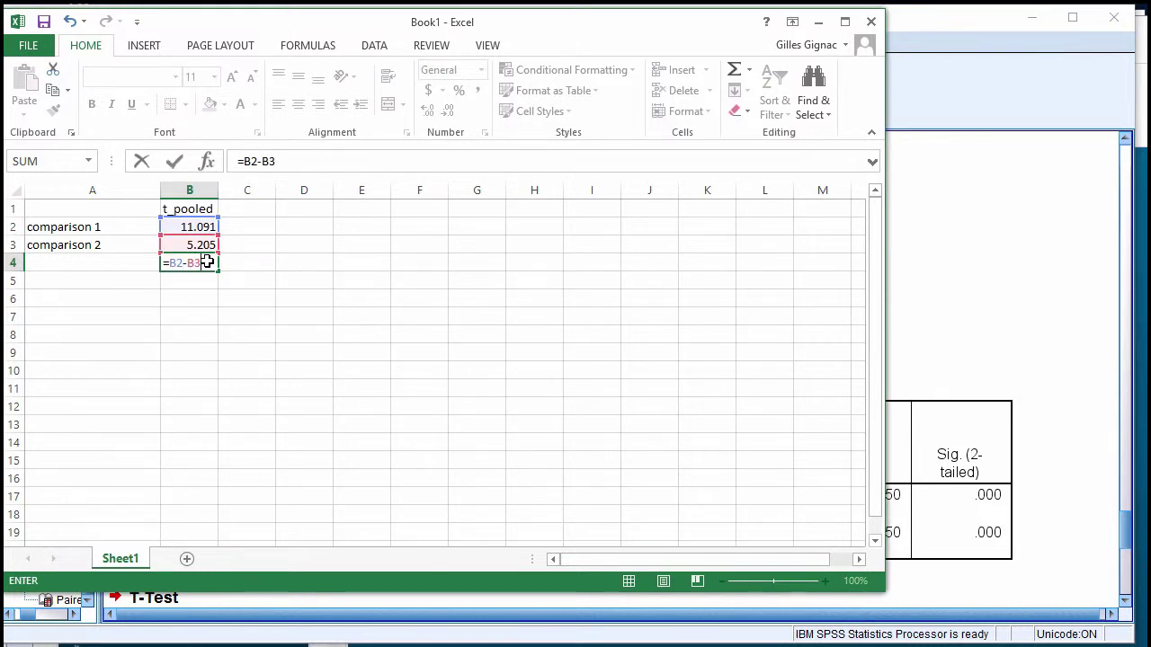
key(Return)
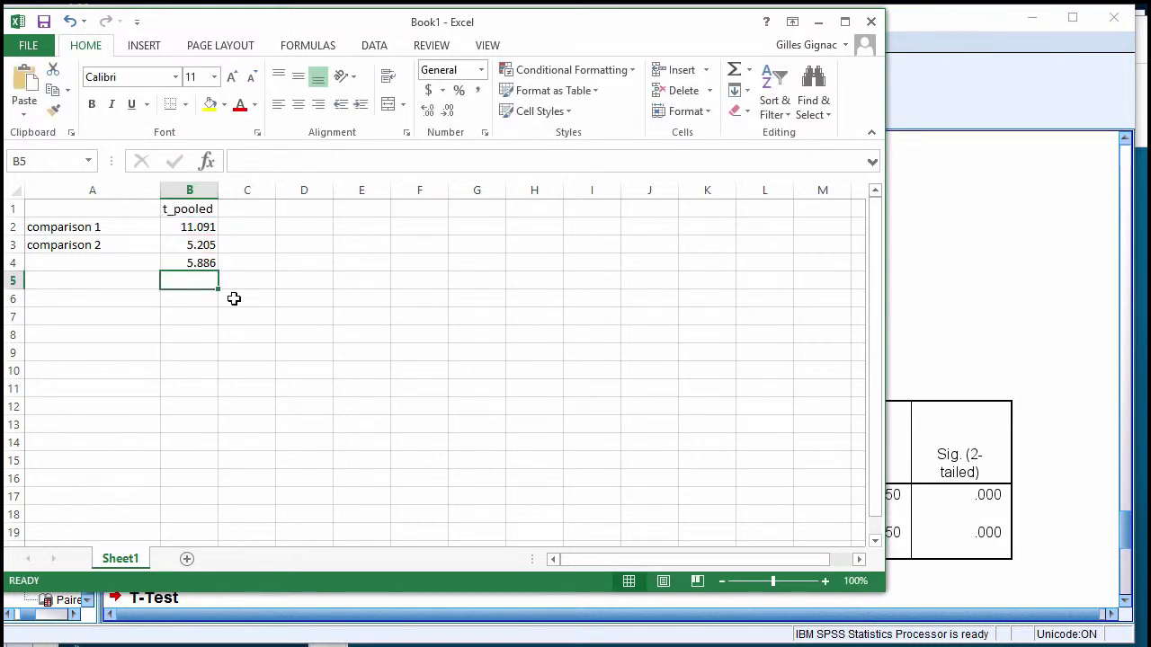
- Switch to the SPSS output and examine the estimated marginal means plot and the plants * tidy within-subjects effects
click(818, 21)
scroll(850, 378, up, 5)
scroll(851, 379, up, 15)
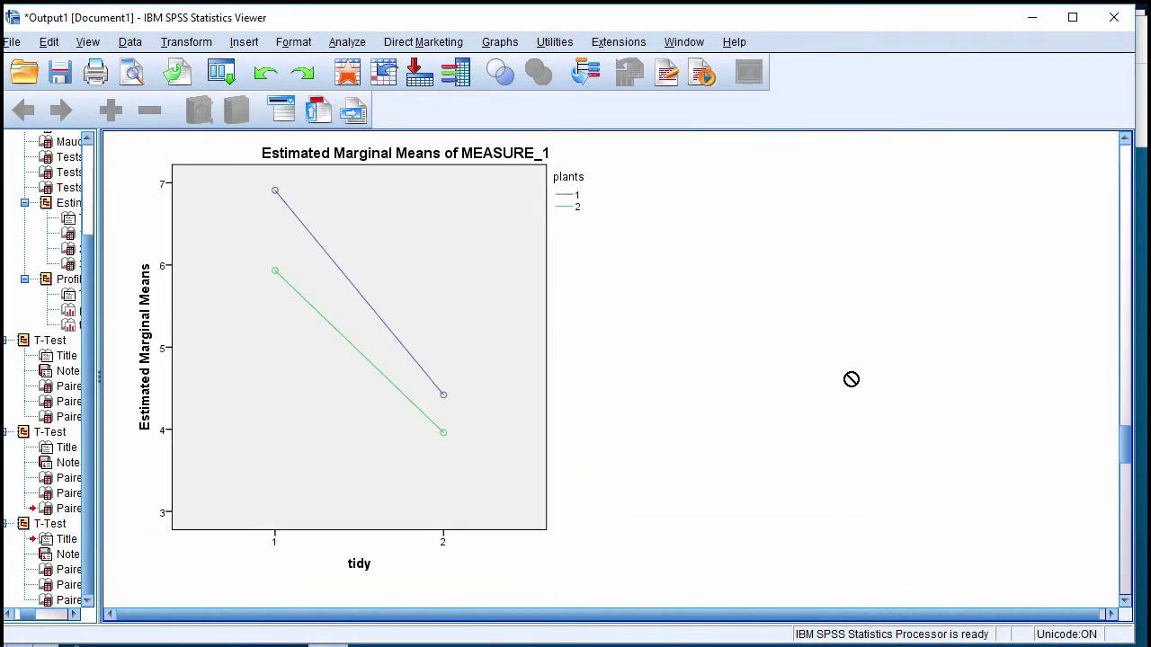
scroll(851, 378, up, 15)
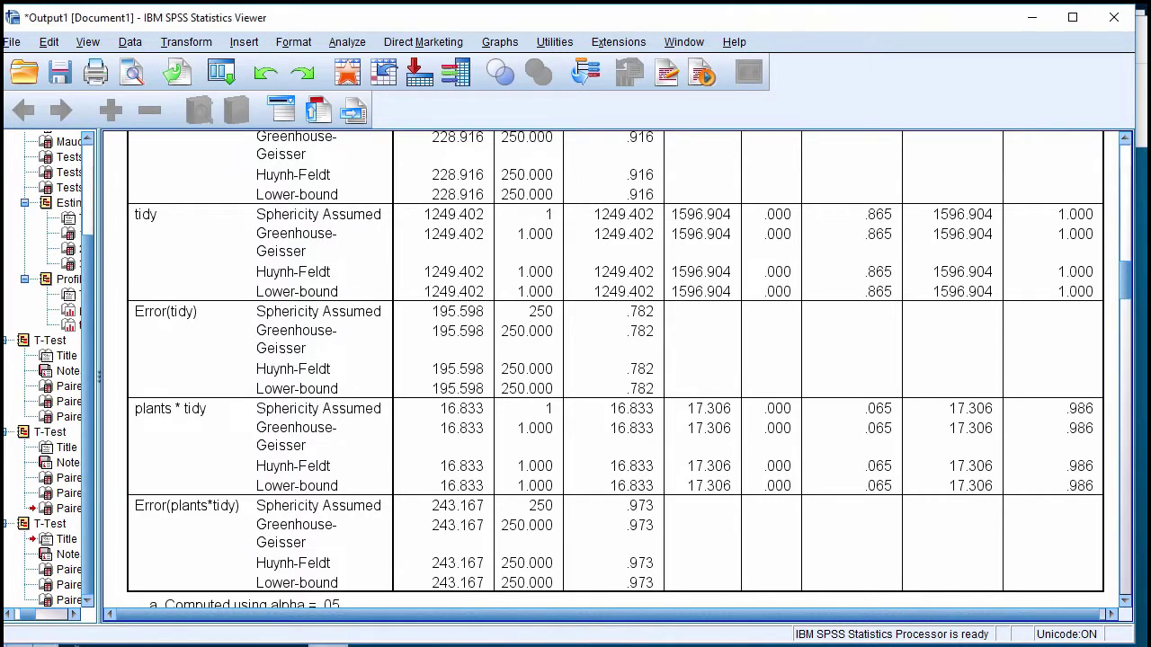
- Switch back to Excel and label A6 "comparison 3" and A7 "comparison 4"
key(alt+Tab)
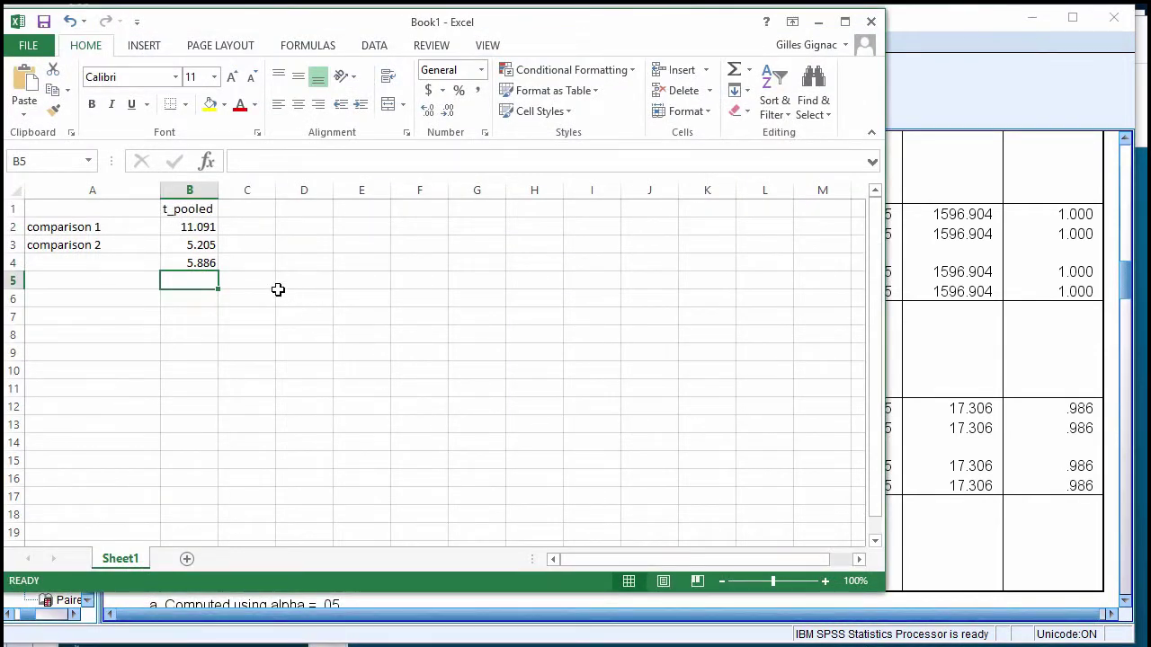
click(131, 299)
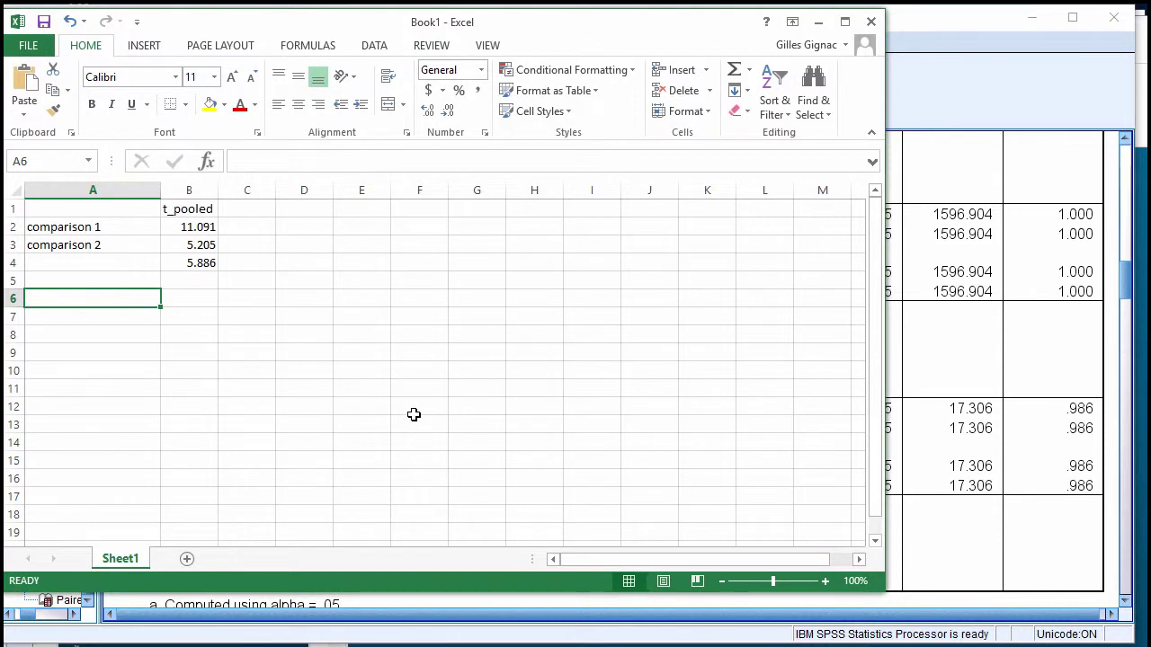
text(Com)
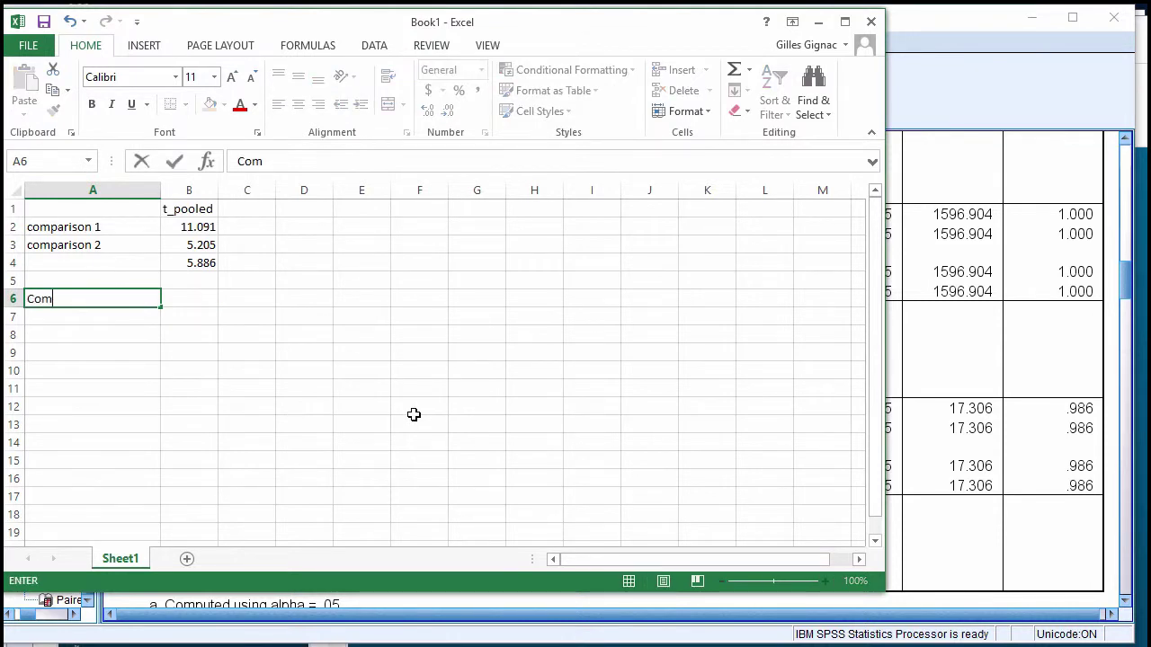
key(BackSpace)
key(BackSpace)
text(omparison 2)
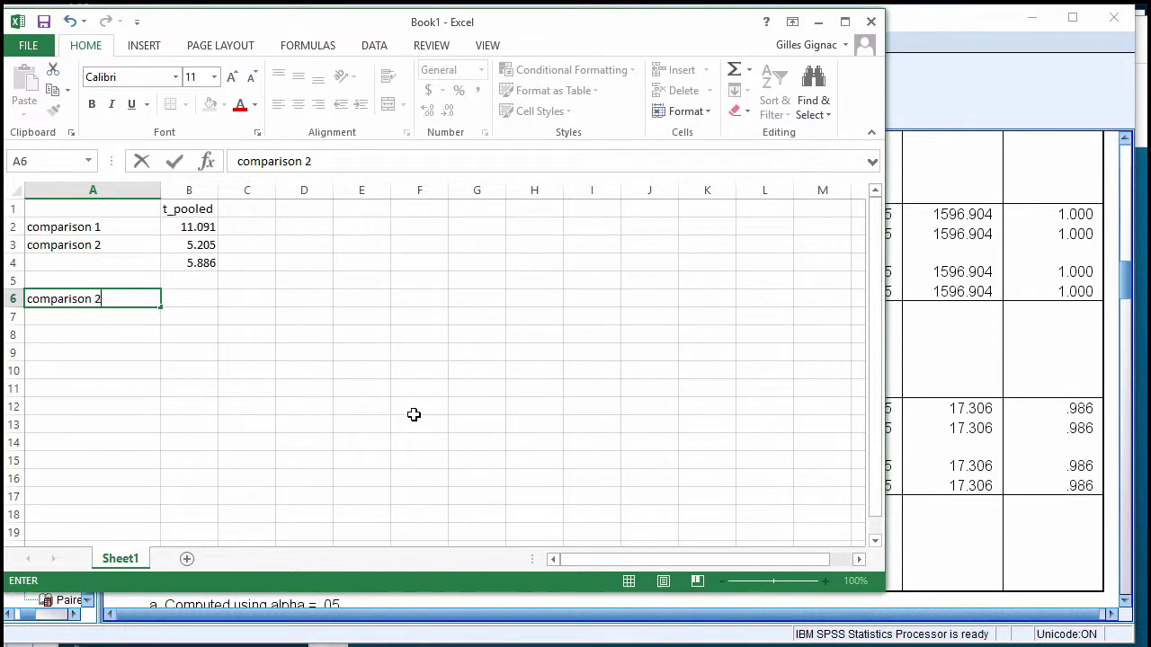
key(Return)
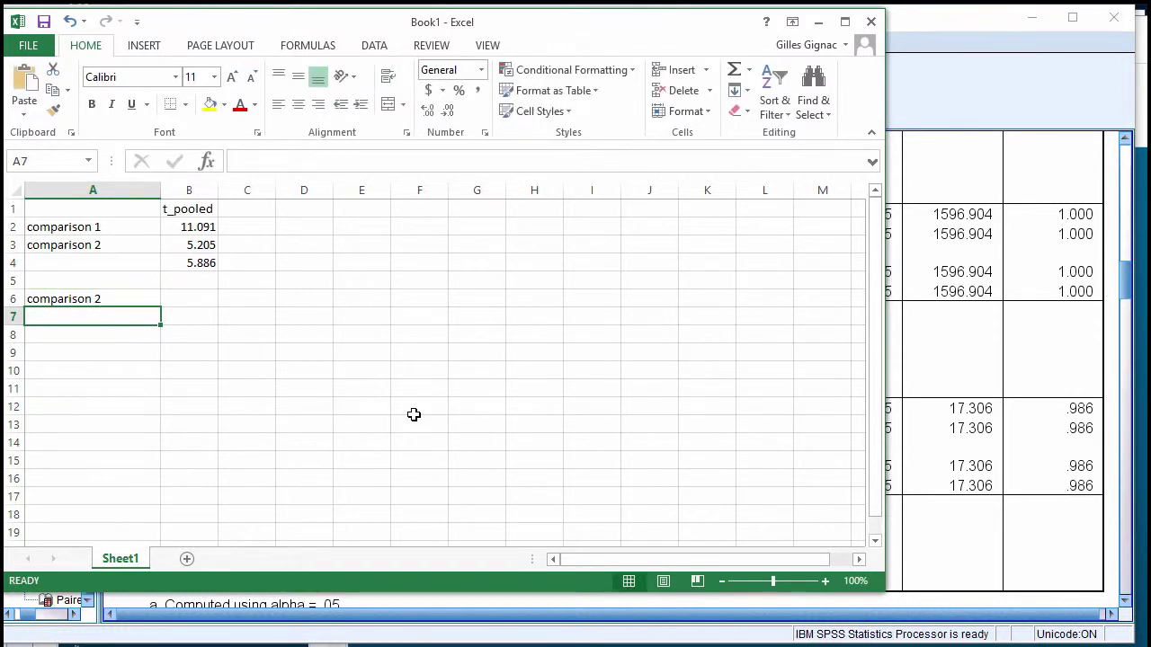
text(comparison 2)
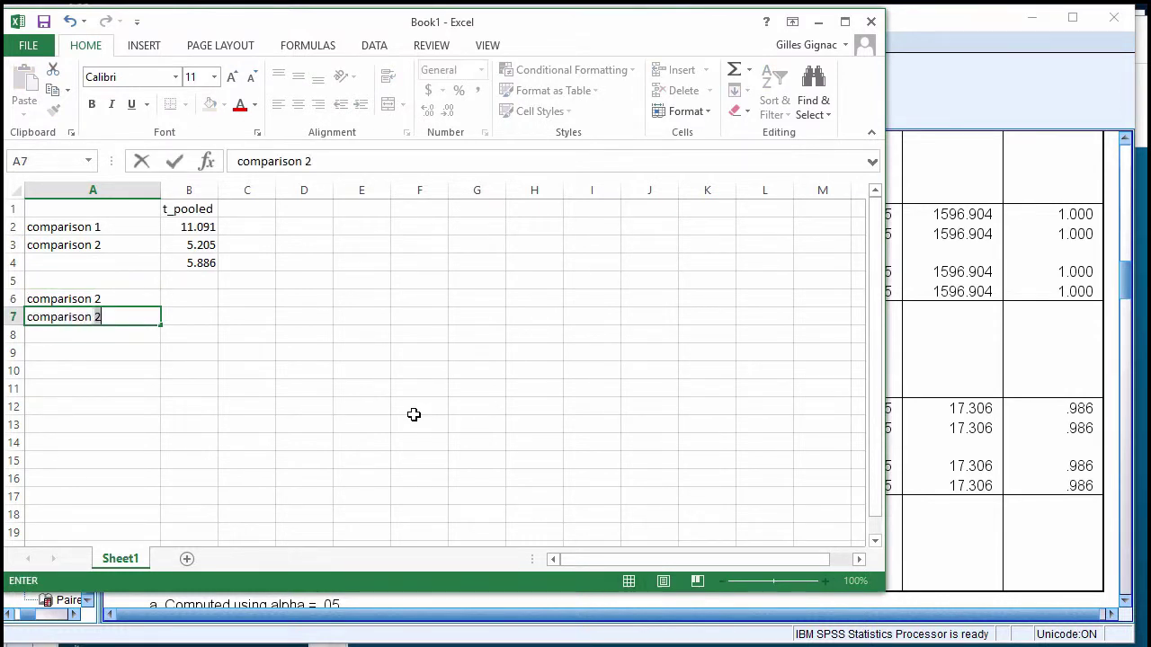
key(BackSpace)
text(4)
key(Return)
double_click(118, 299)
key(BackSpace)
text(3)
click(247, 352)
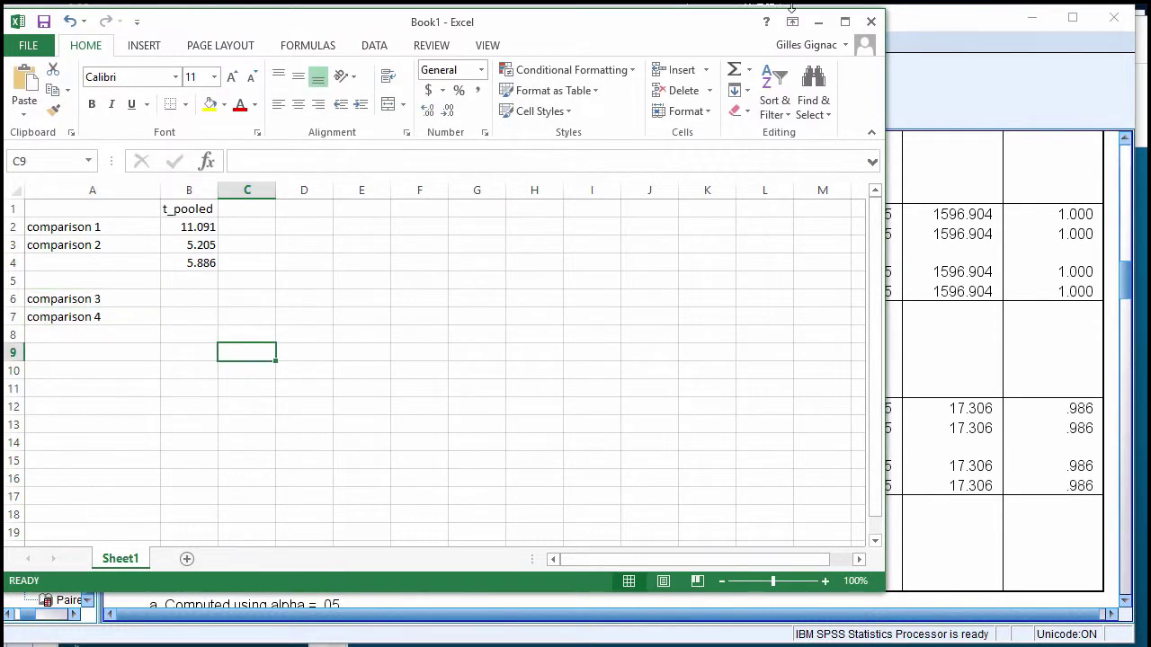
- Return to the last paired t-test output in SPSS and divide the Pair 1 mean difference, 2.49, by 0.088 in Calculator
click(815, 27)
scroll(800, 378, down, 15)
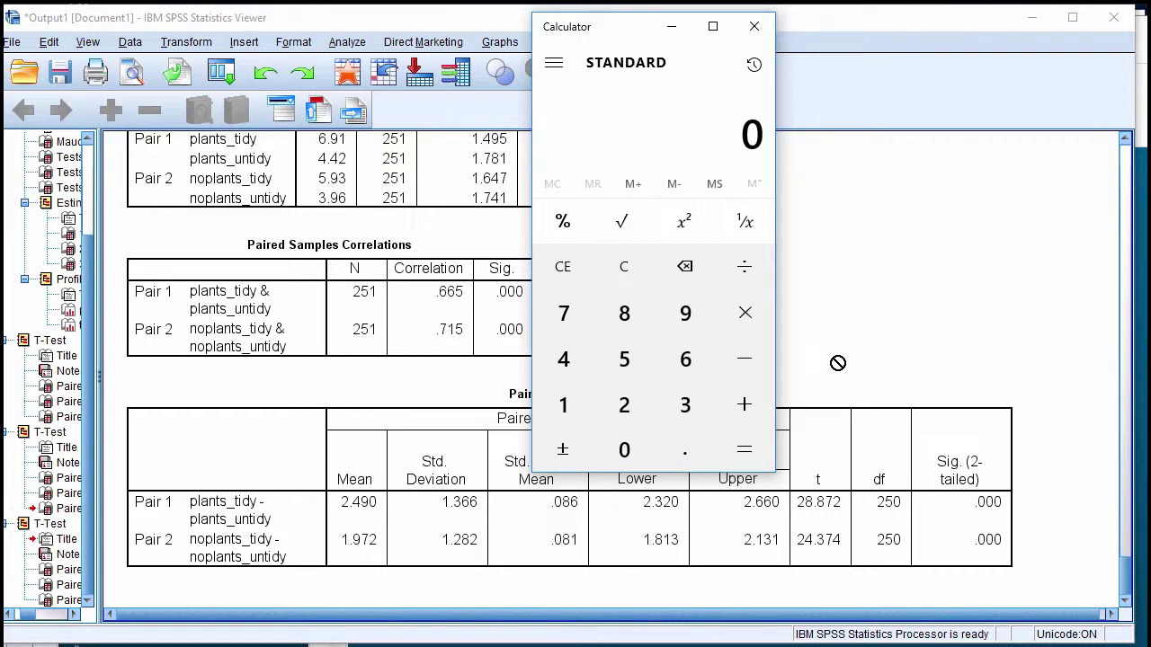
text(2.49/0.088)
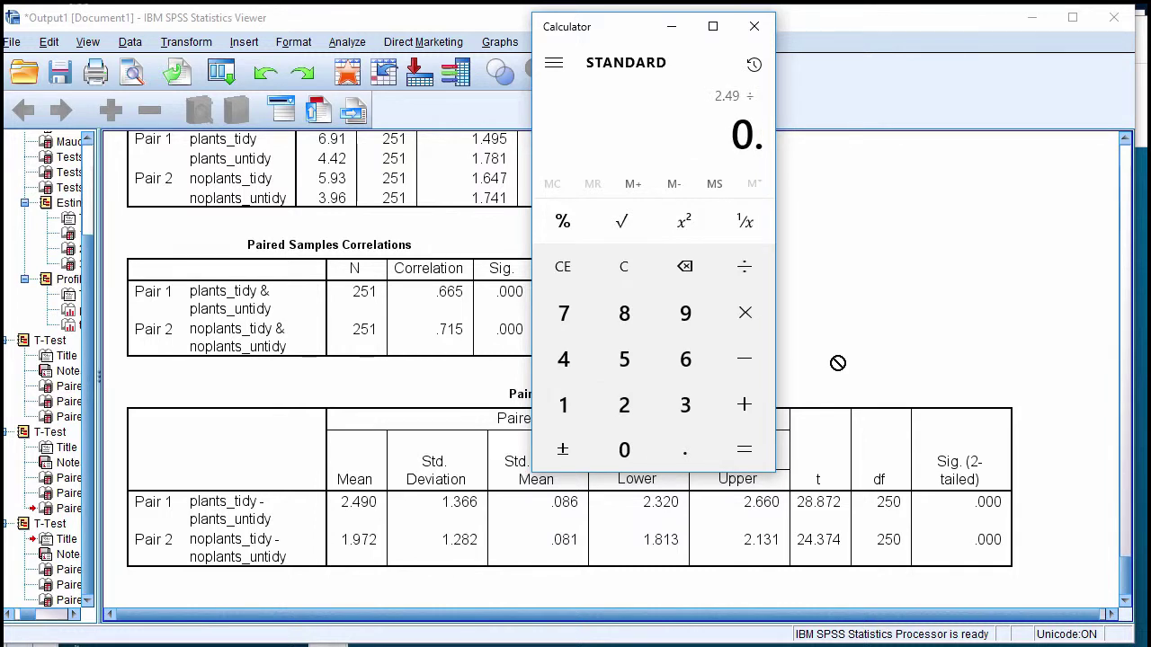
key(Return)
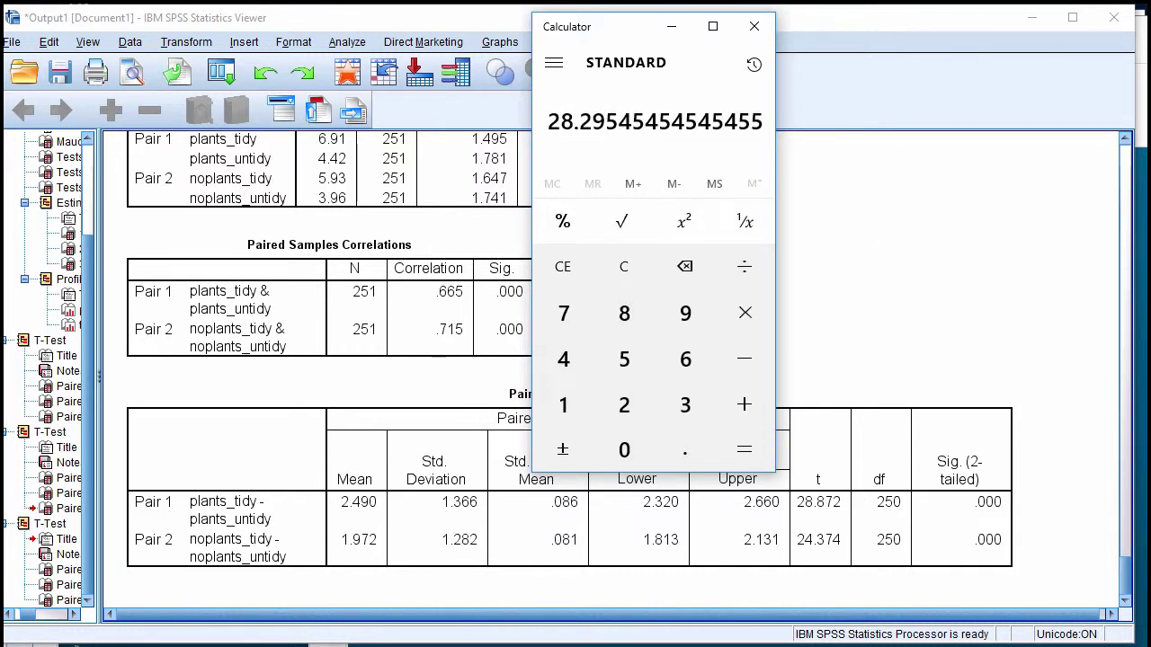
- Switch to Excel and enter 28.295 in B6 as the pooled t value for comparison 3
key(alt+Tab)
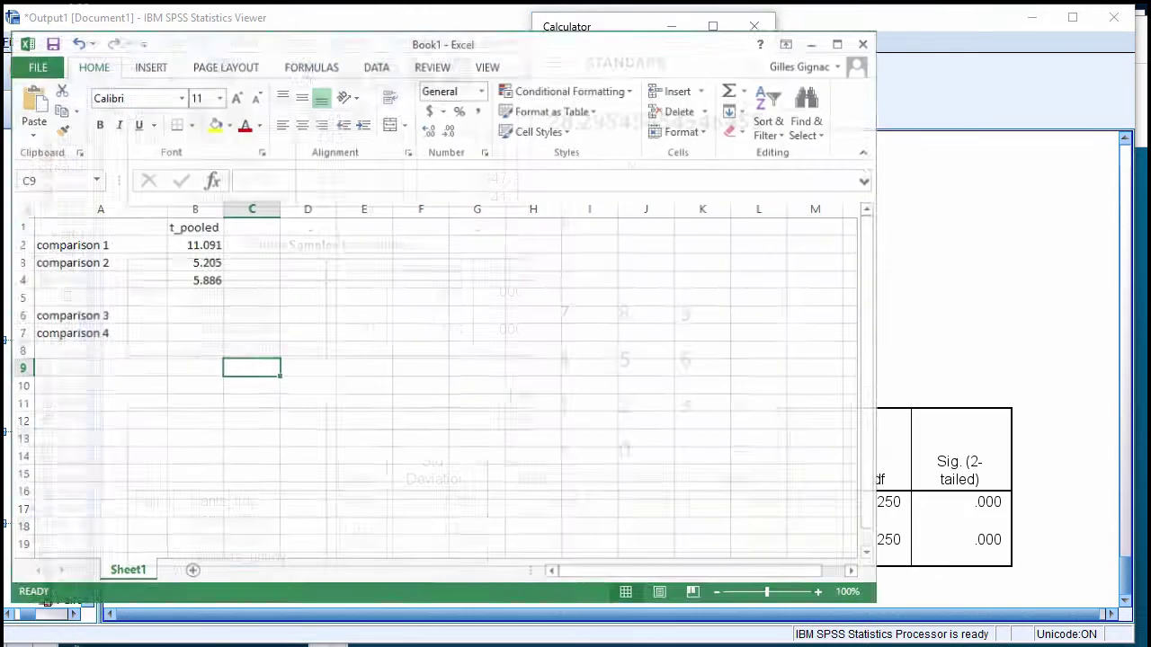
click(210, 299)
text(28.295)
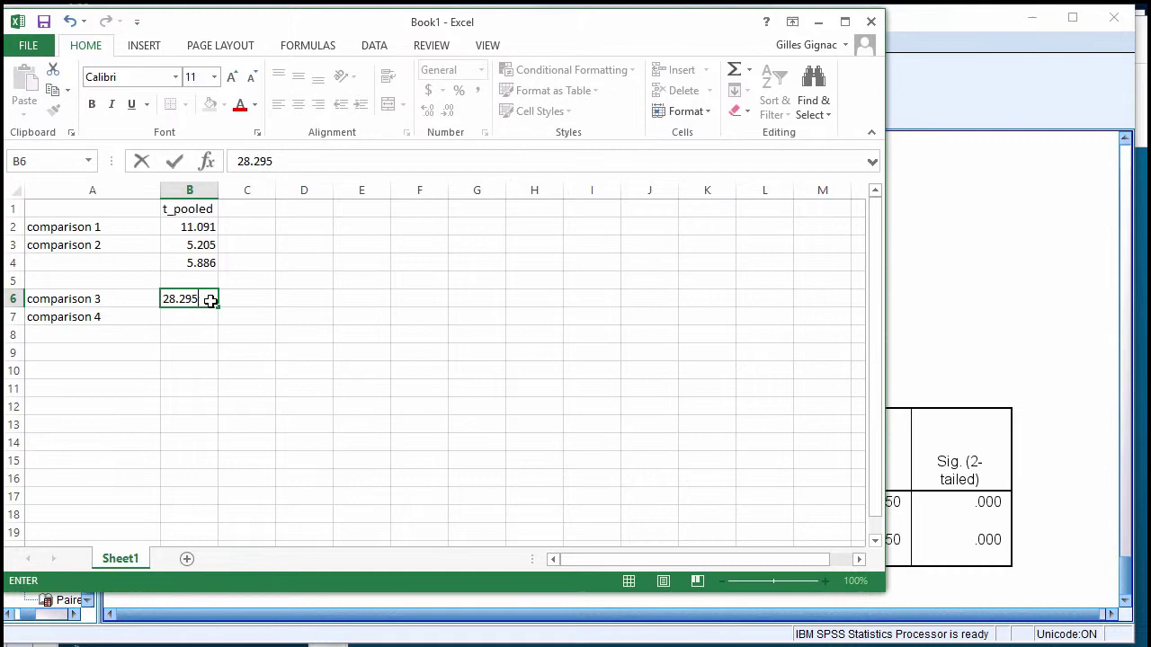
key(Return)
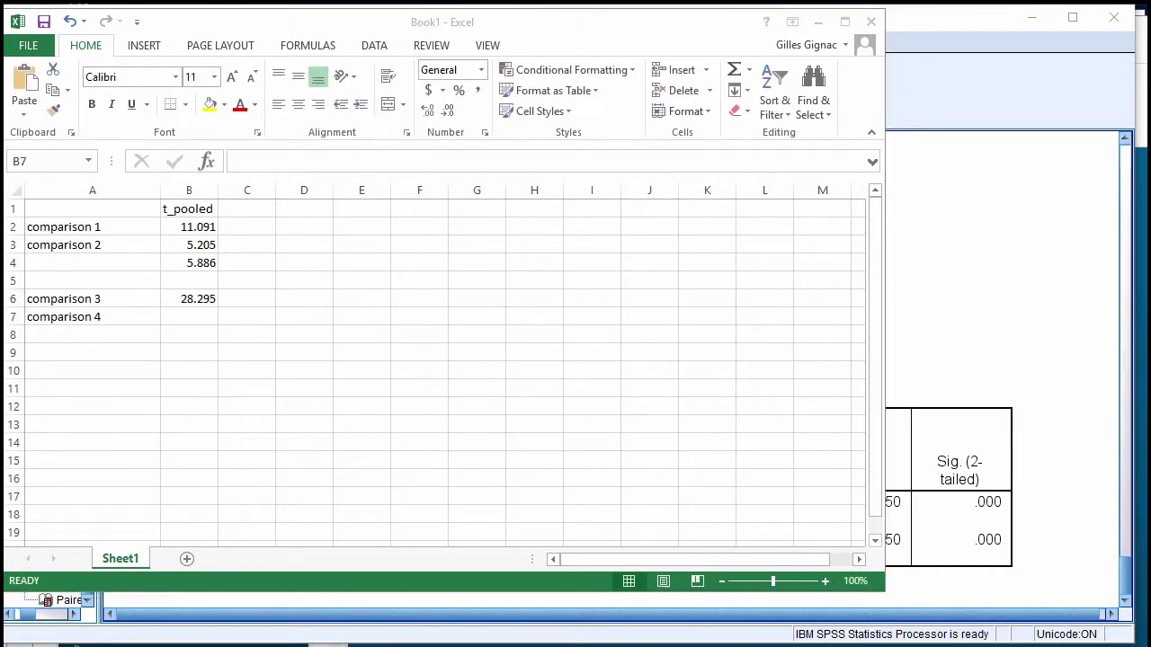
- Switch to Calculator, clear it, and divide the Pair 2 mean difference, 1.972, by 0.088
key(alt+Tab)
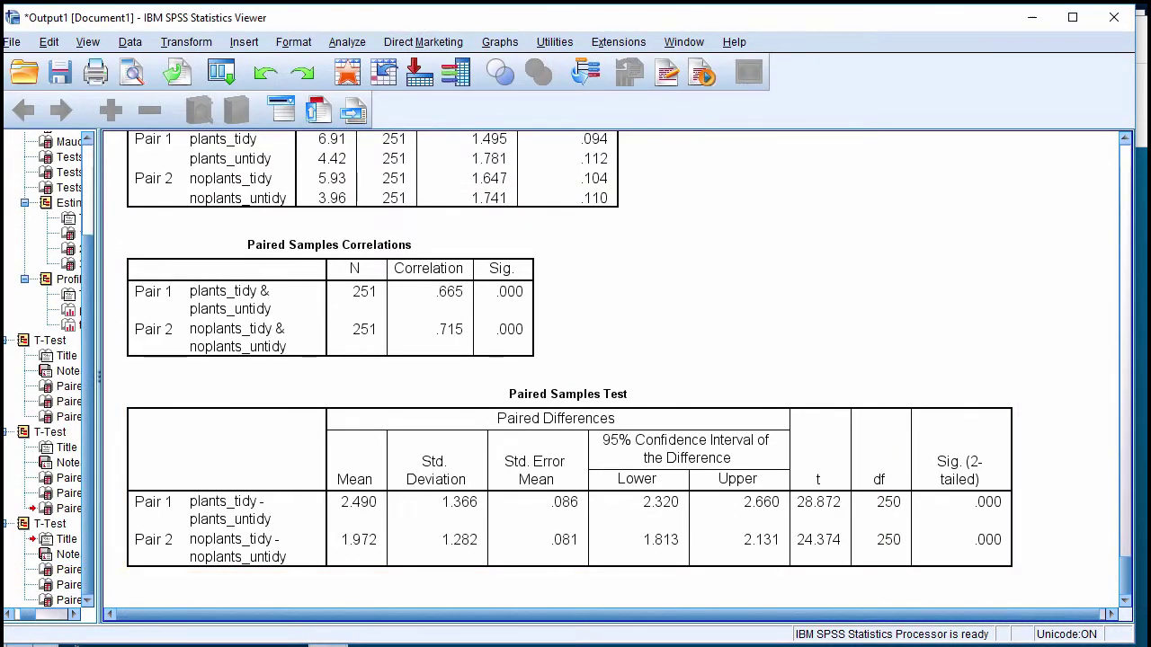
key(alt+Tab)
click(628, 275)
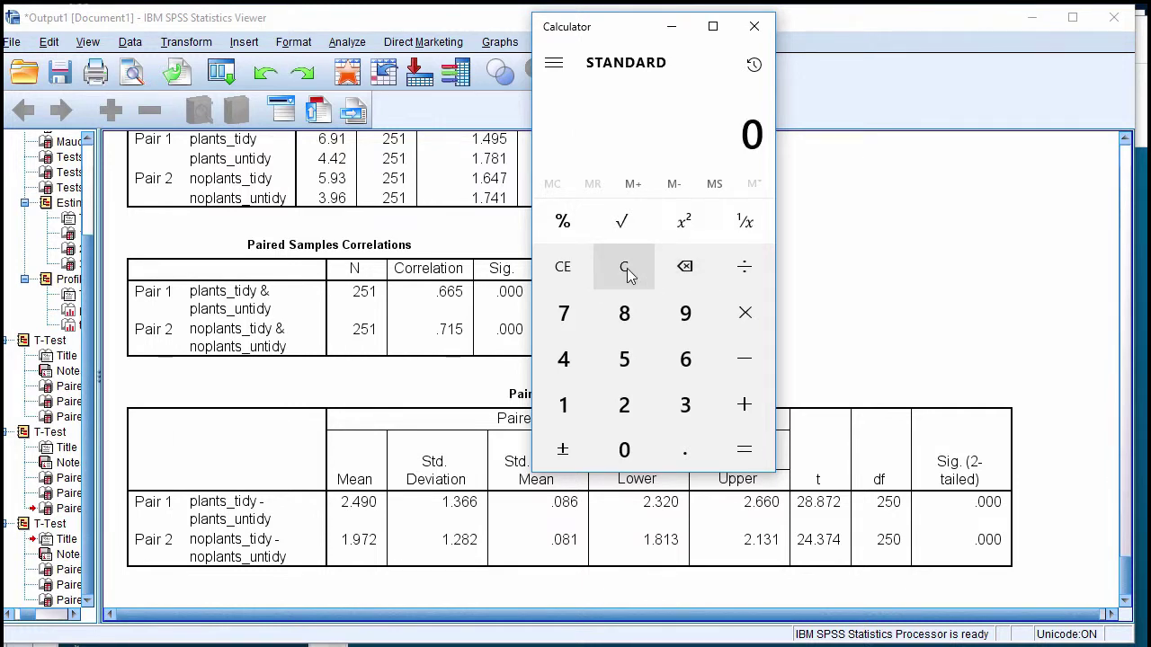
text(1.972)
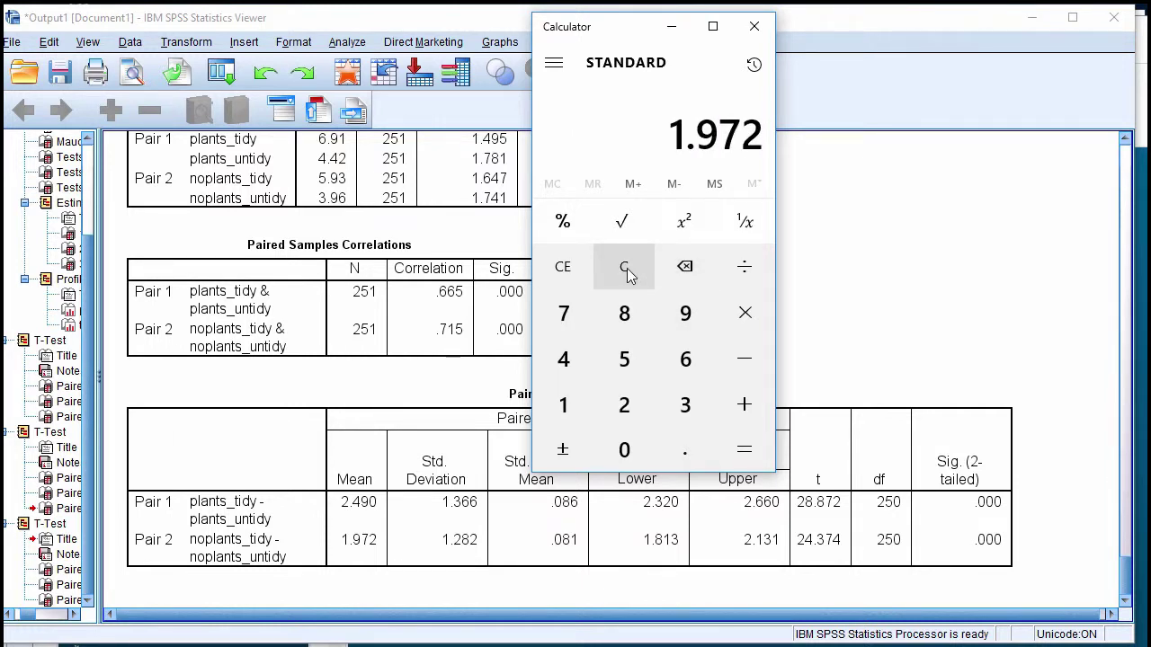
key(slash)
text(0.088)
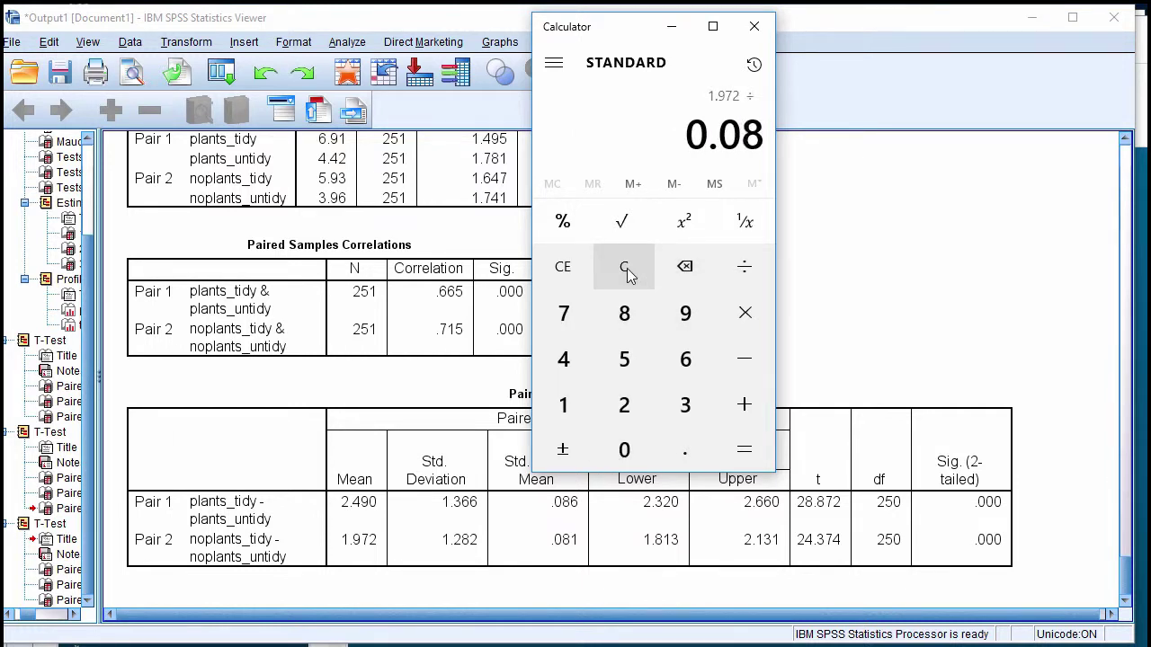
key(Return)
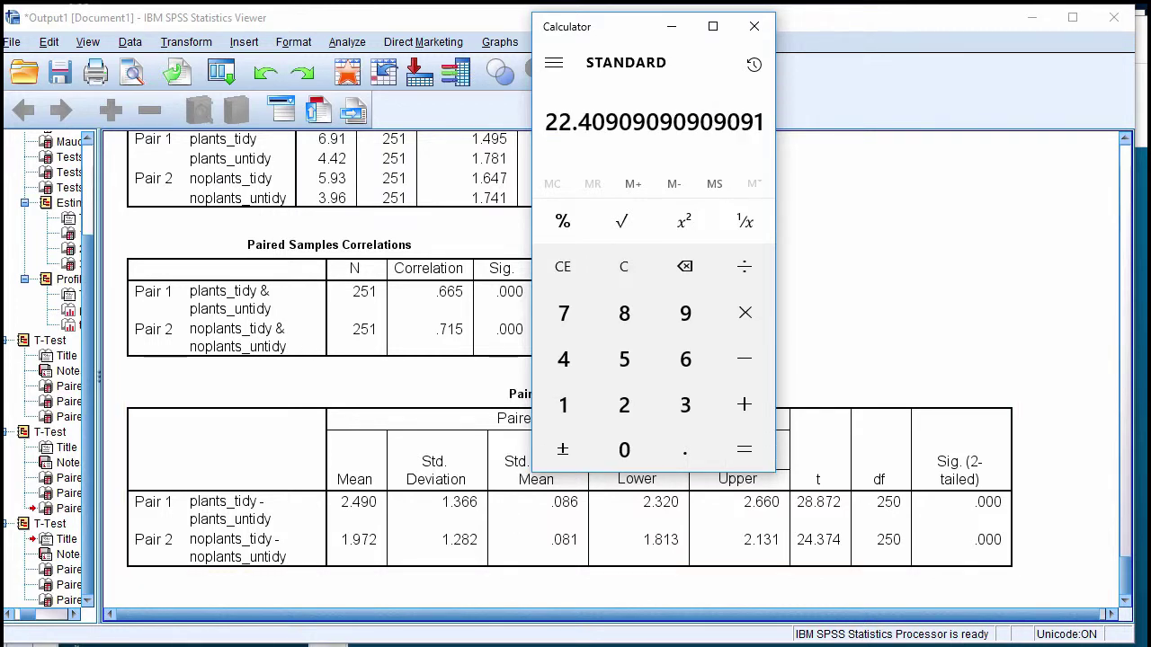
- Switch to Excel and enter 22.409 in B7 as the pooled t value for comparison 4
click(373, 645)
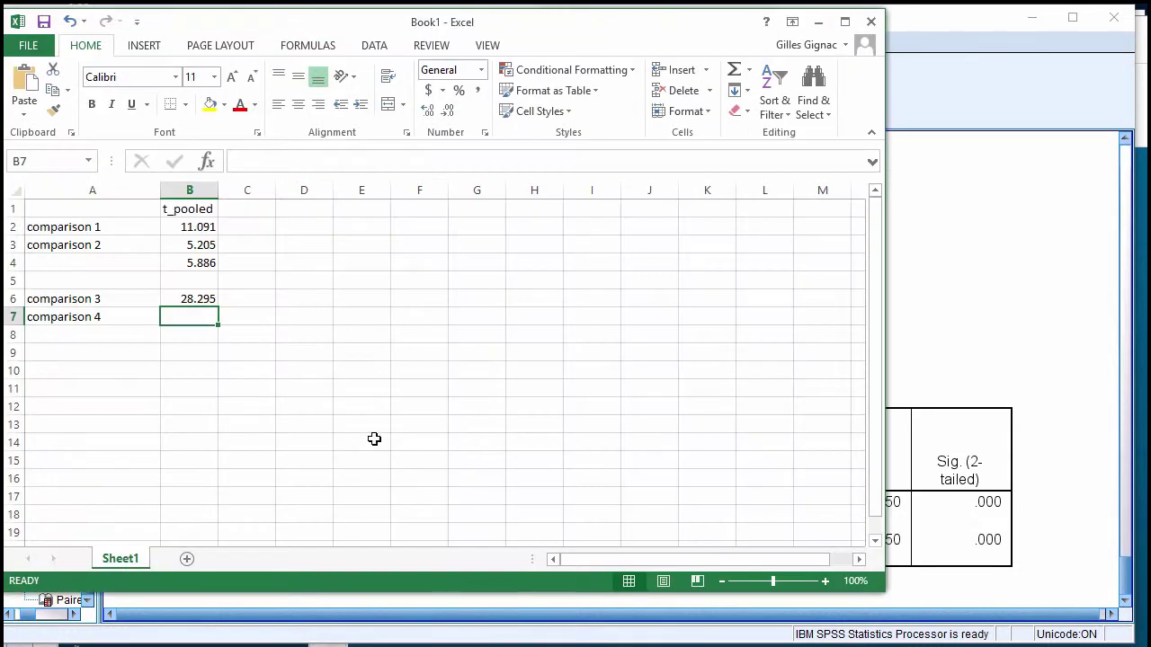
click(371, 646)
key(alt+Tab)
key(alt+Tab)
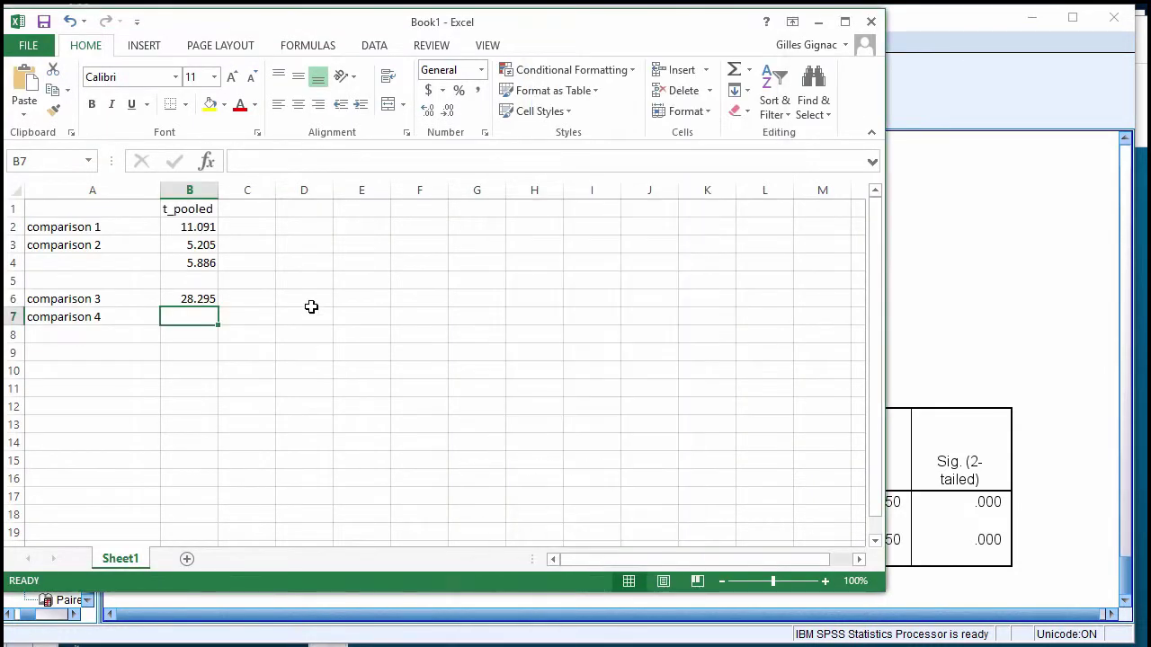
text(22.409)
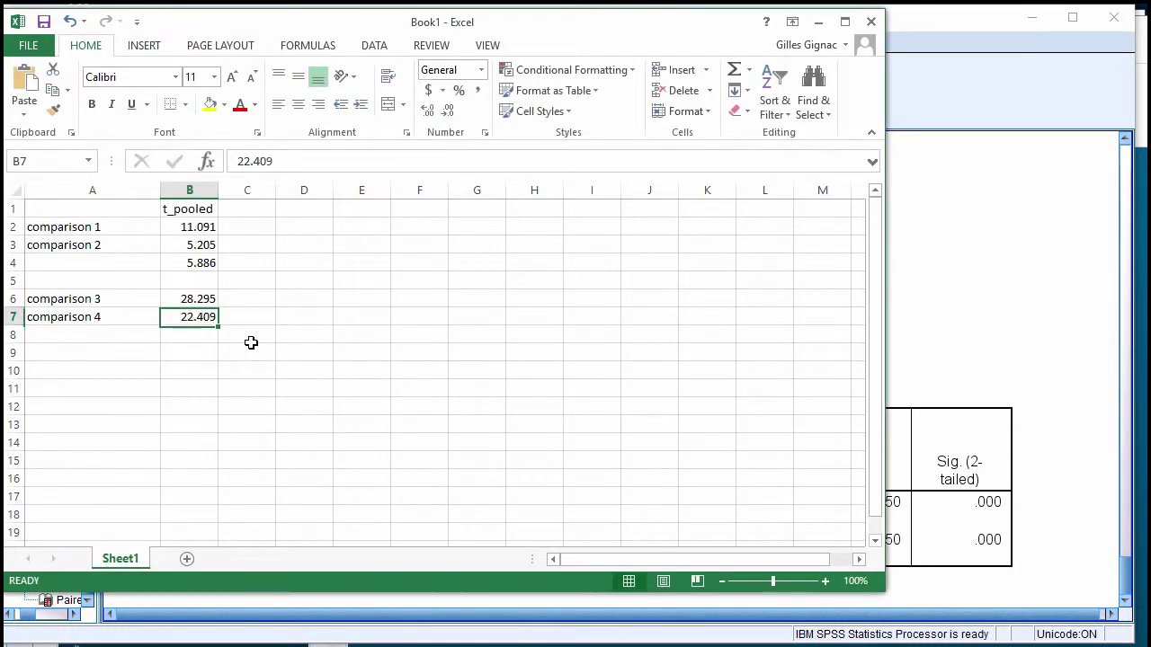
key(Return)
- Calculate the difference between the comparison 3 and comparison 4 t values in B8 with the formula =B6-B7
text(=)
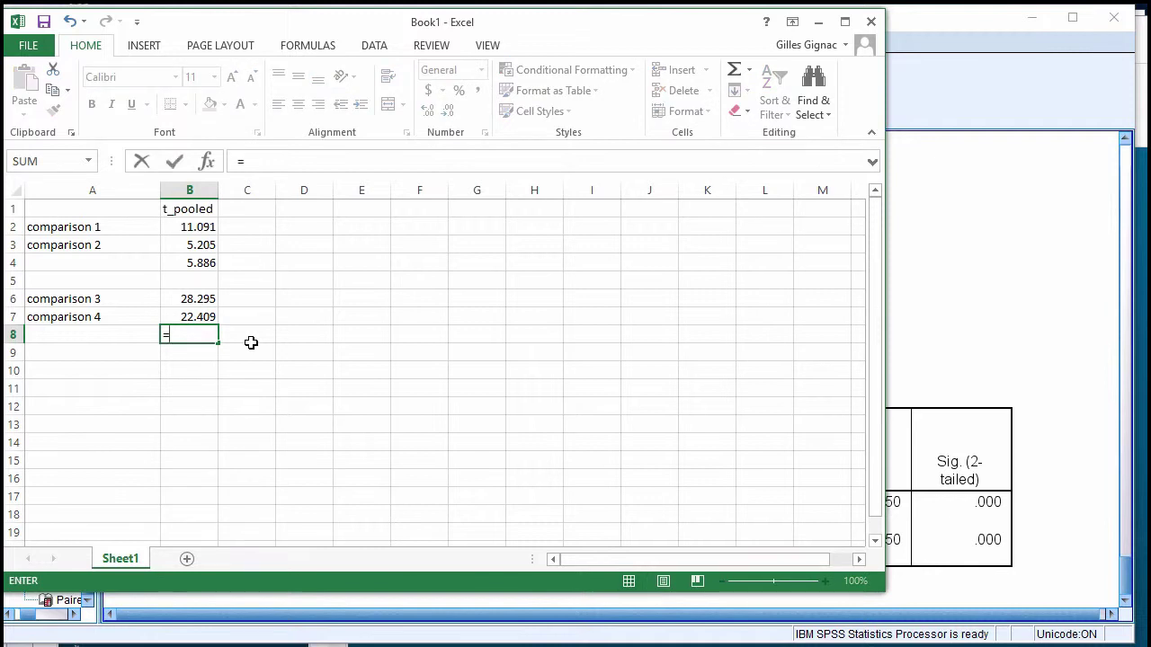
text(B3)
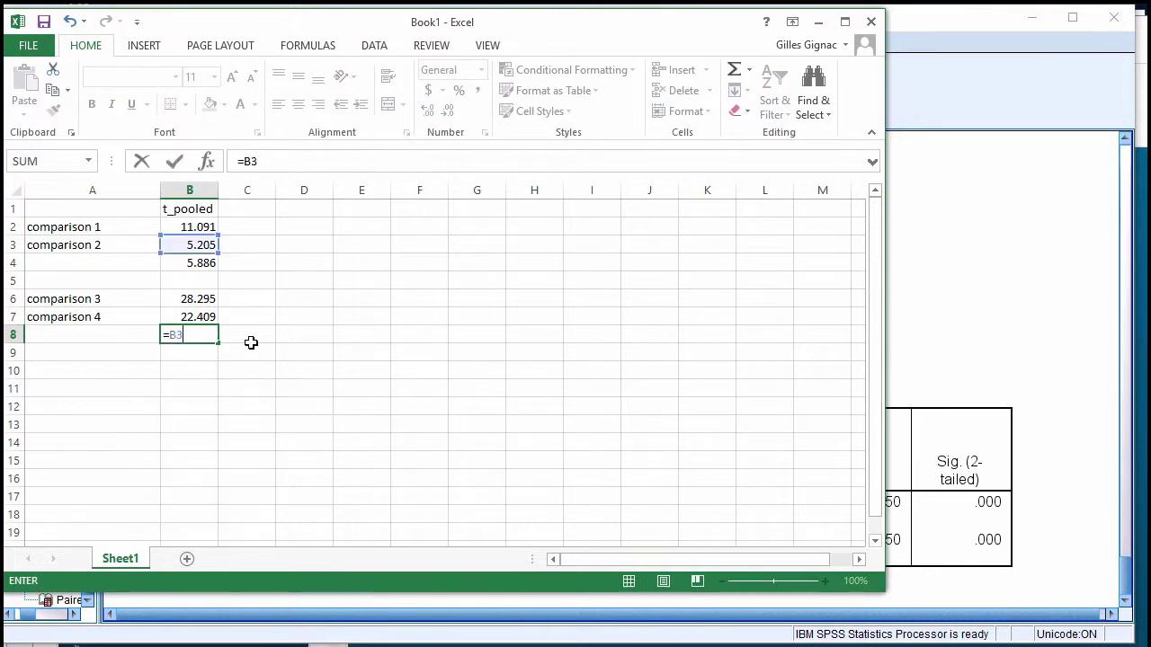
key(BackSpace)
text(6)
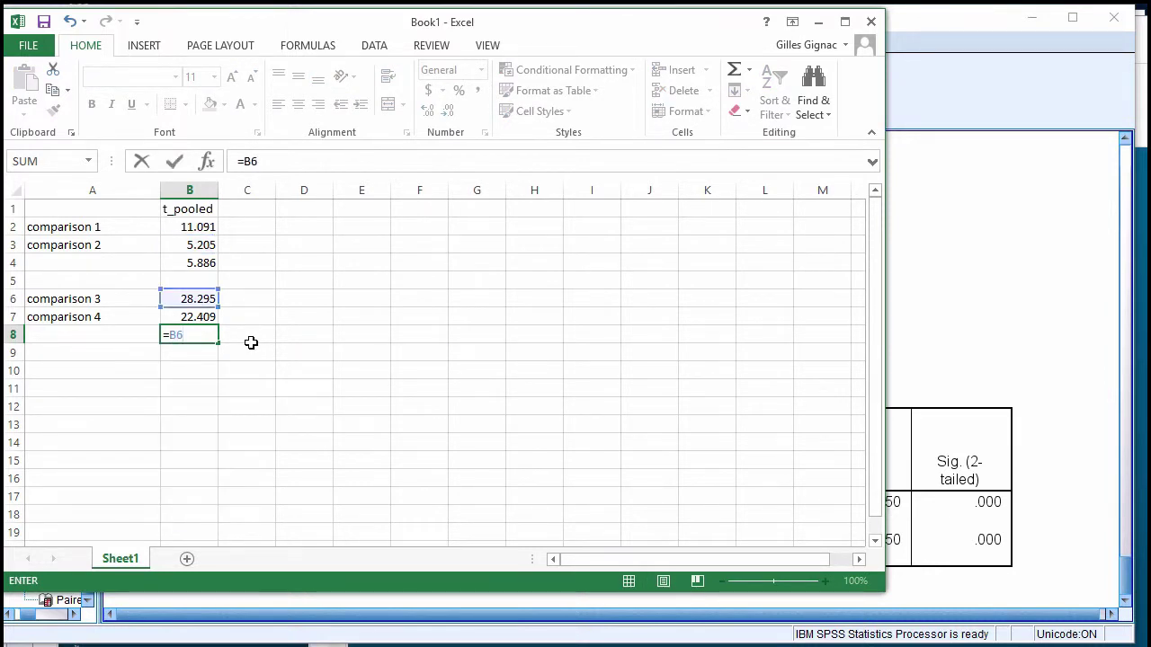
text(-B7)
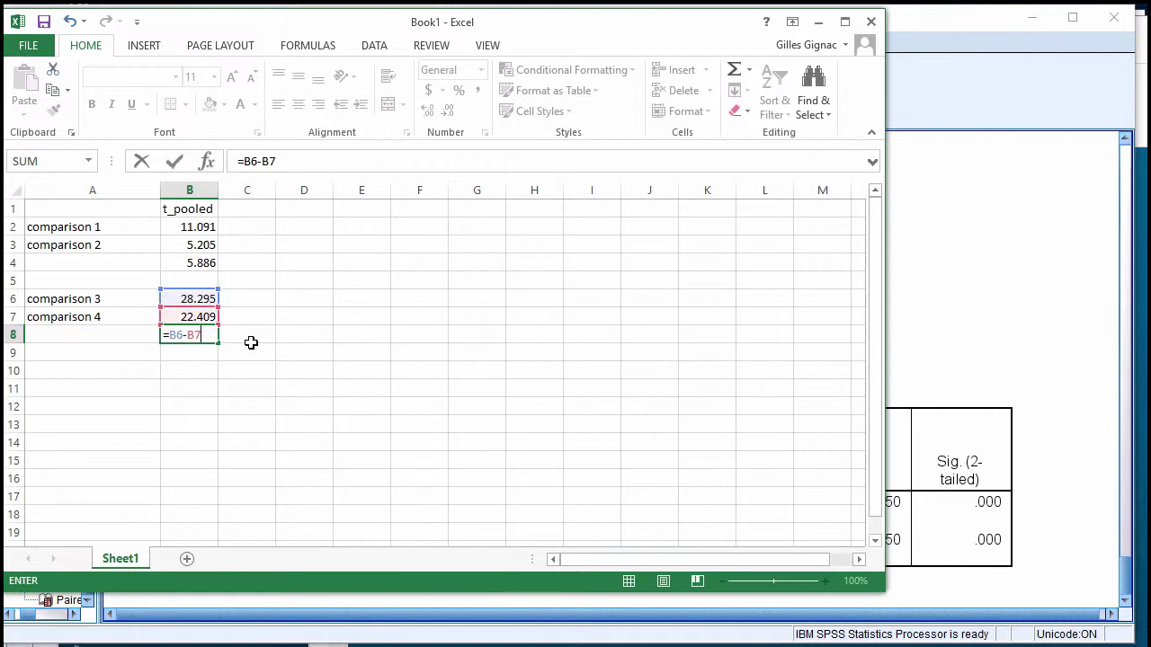
key(Return)
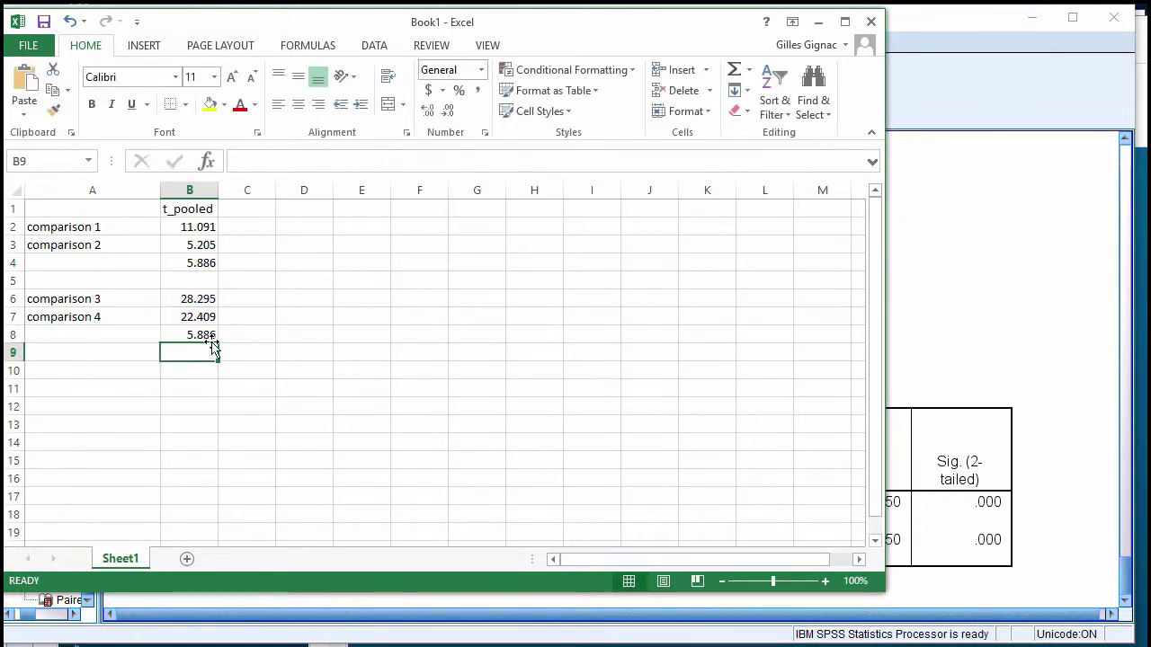
- Compare the two t value differences in B4 and B8
click(209, 330)
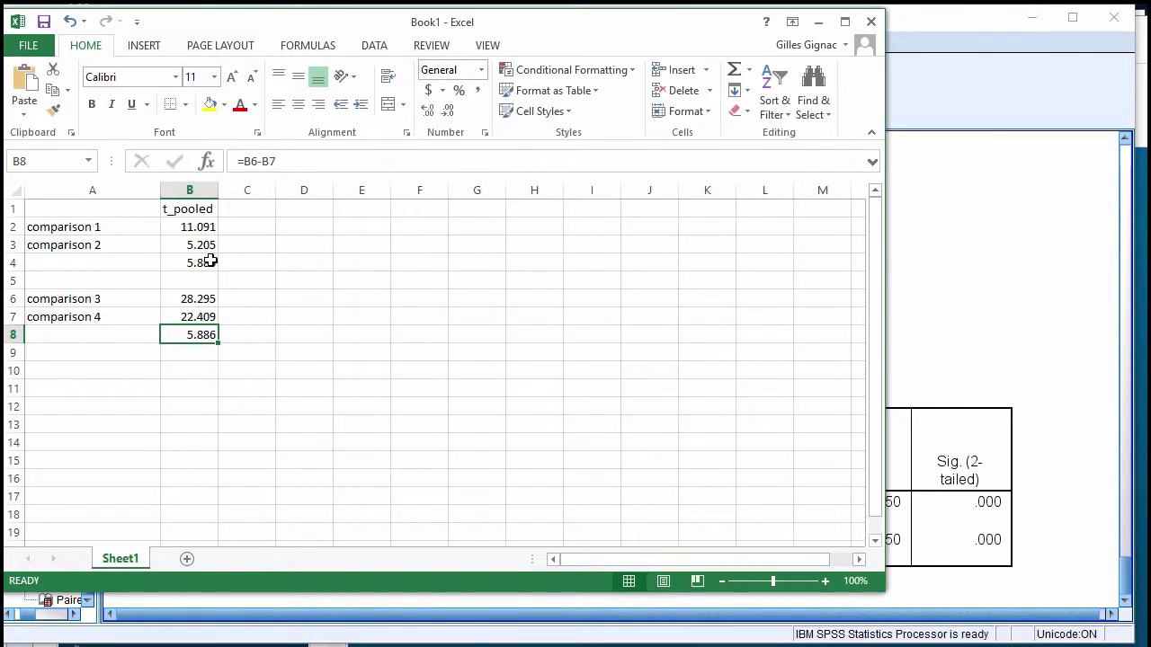
click(209, 262)
click(206, 334)
click(206, 261)
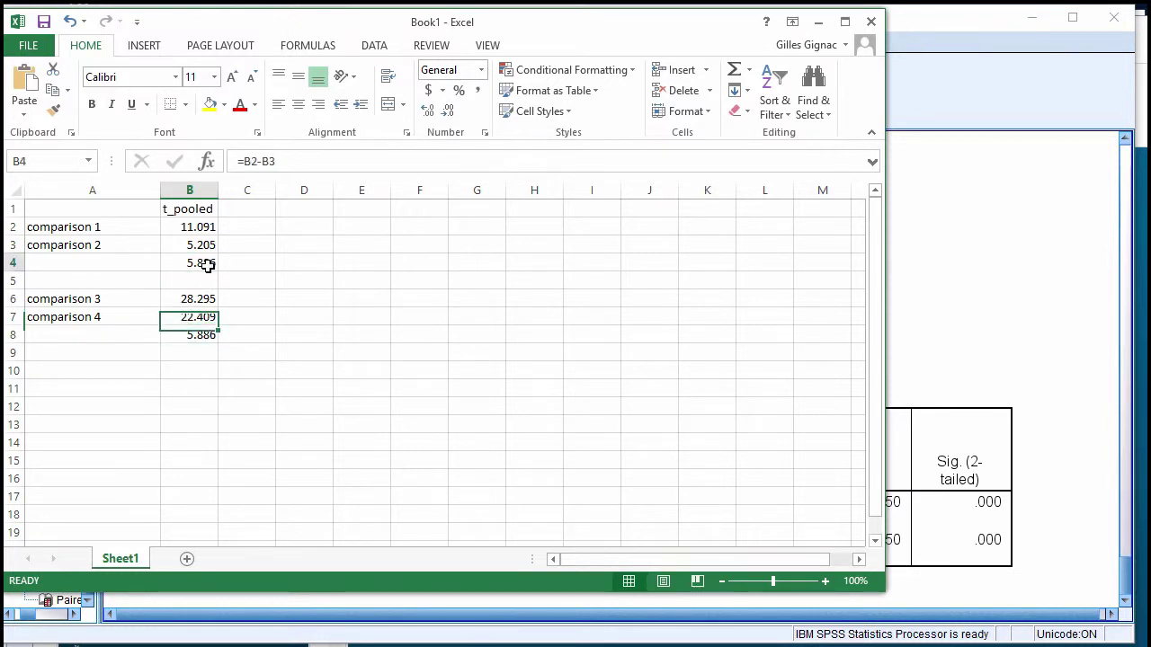
click(194, 335)
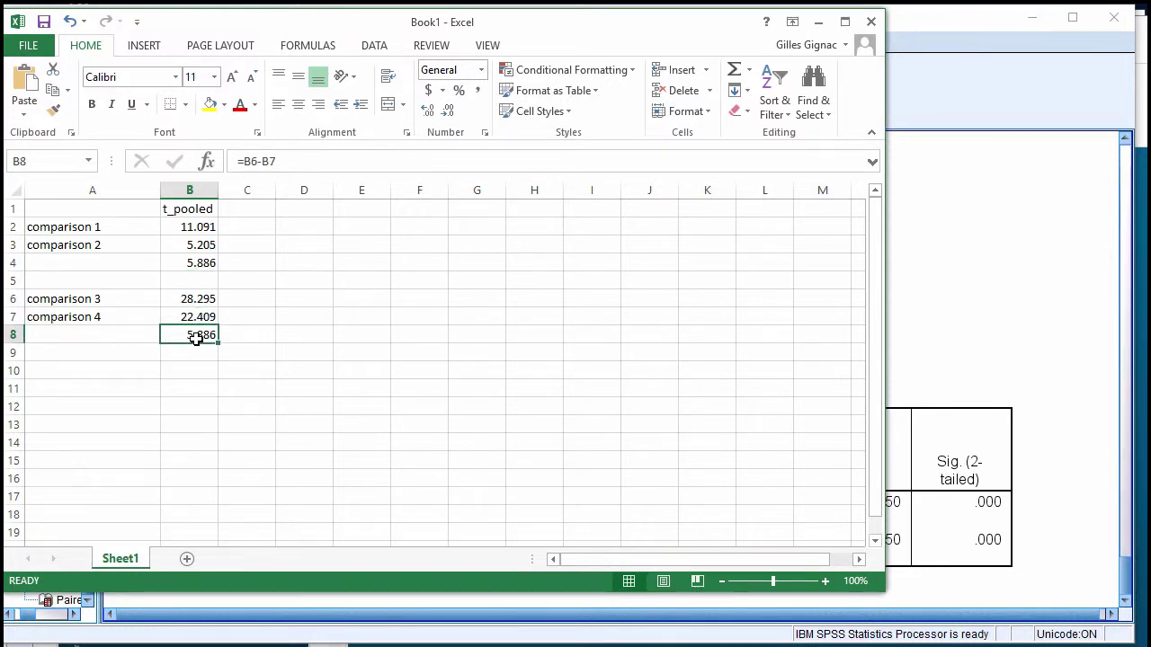
- Leave Excel, switch to Calculator, clear it, and subtract the Pair 2 t value, 24.374, from the Pair 1 t value, 28.872
click(209, 262)
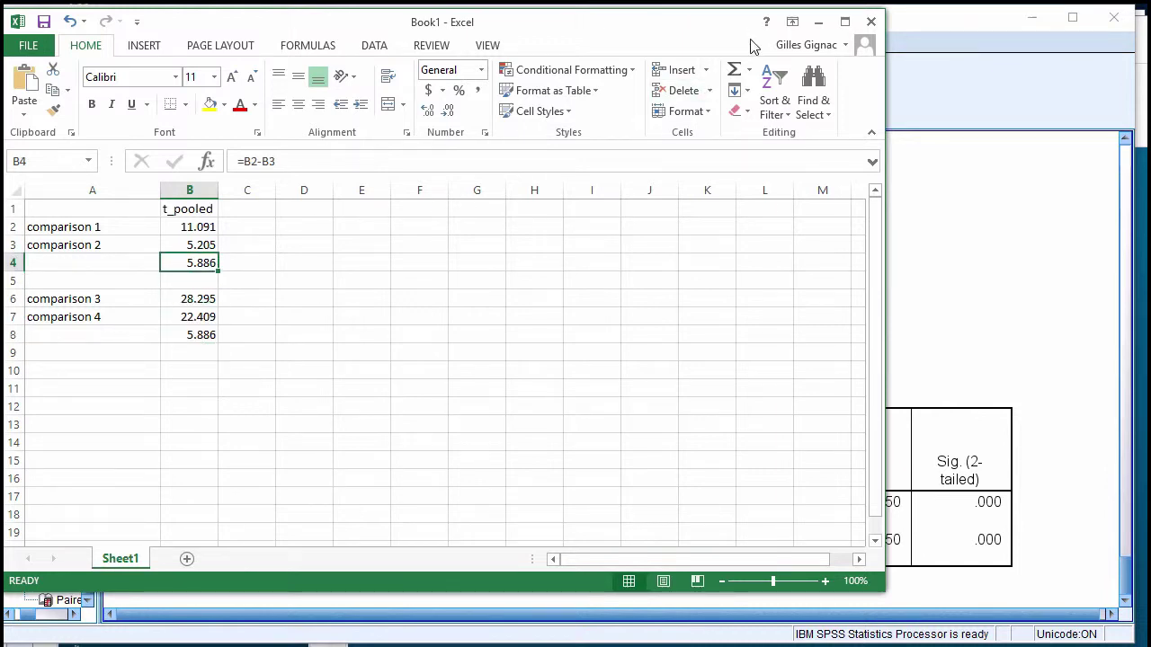
click(817, 22)
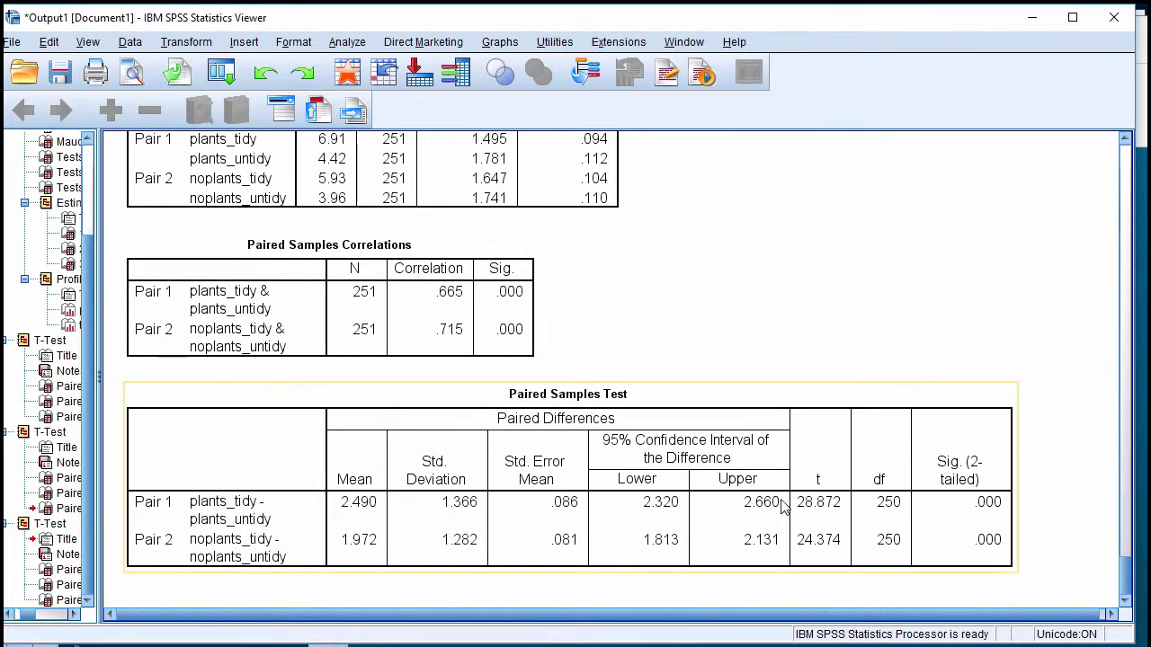
key(alt+Tab)
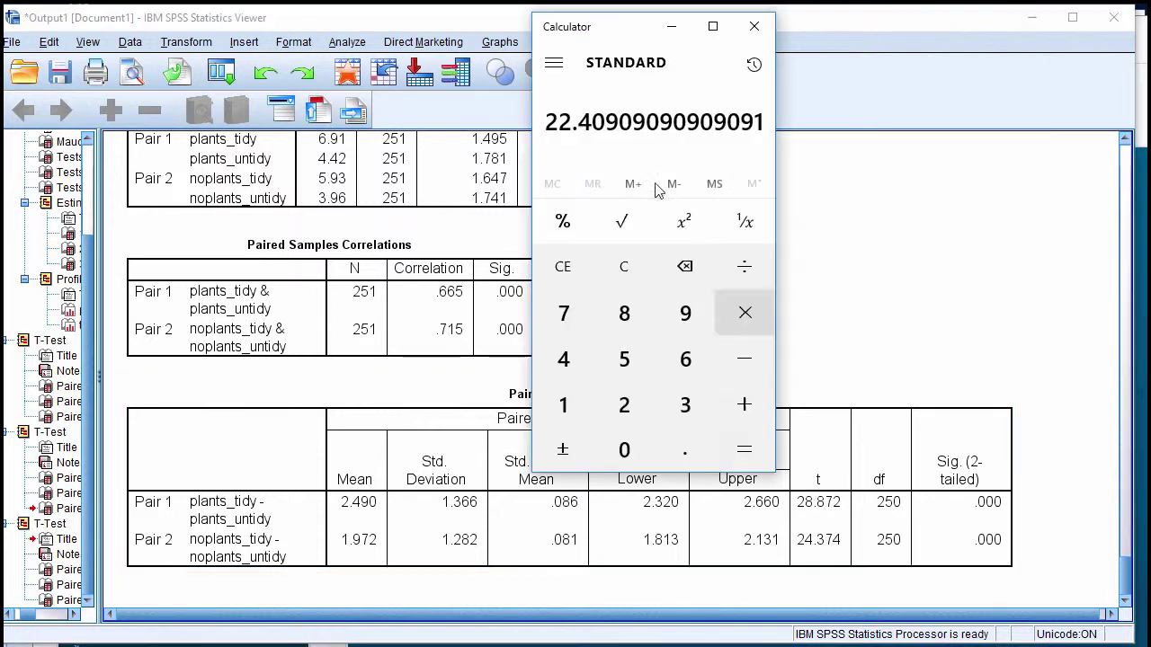
click(629, 266)
text(28.)
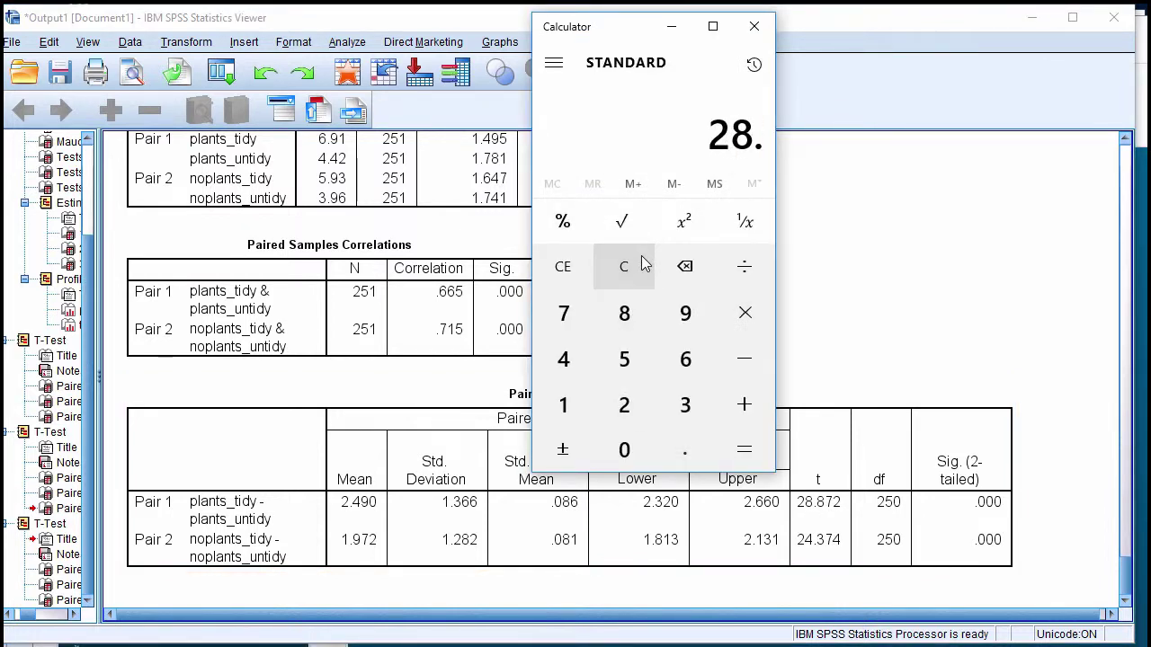
text(872)
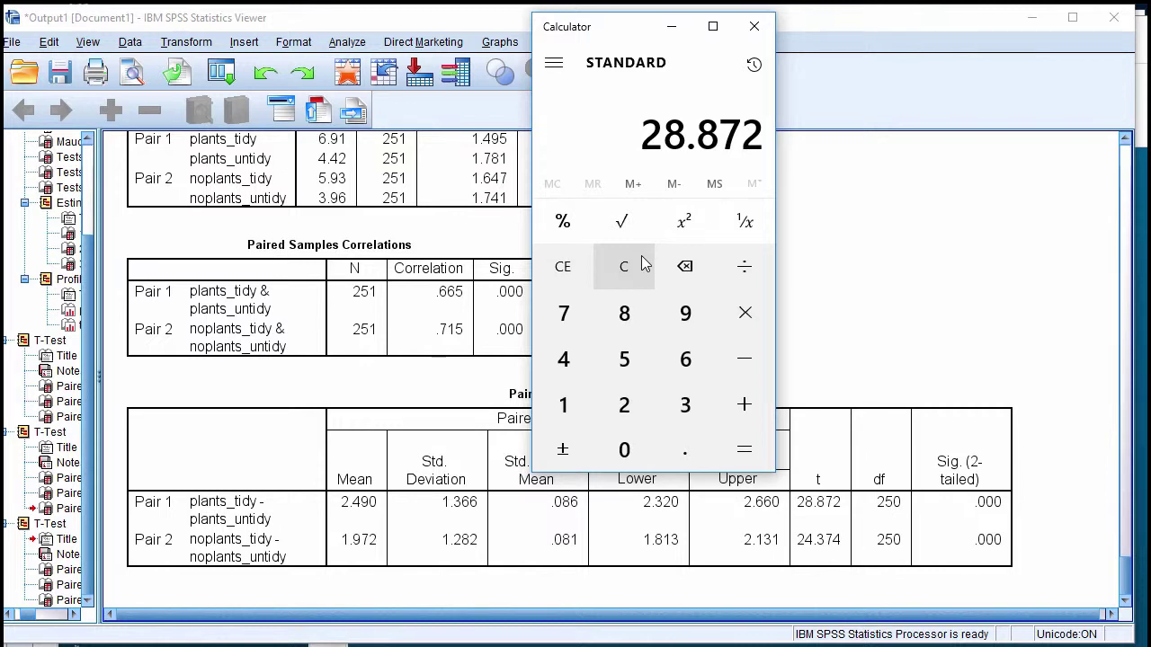
text(-24.374)
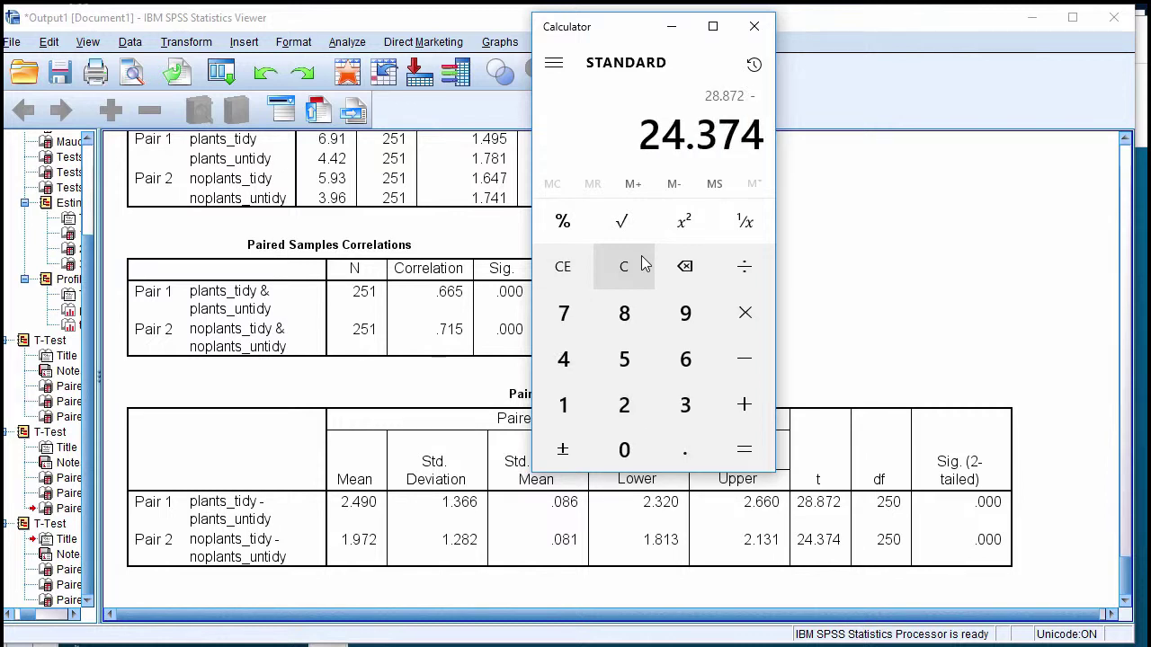
key(Return)
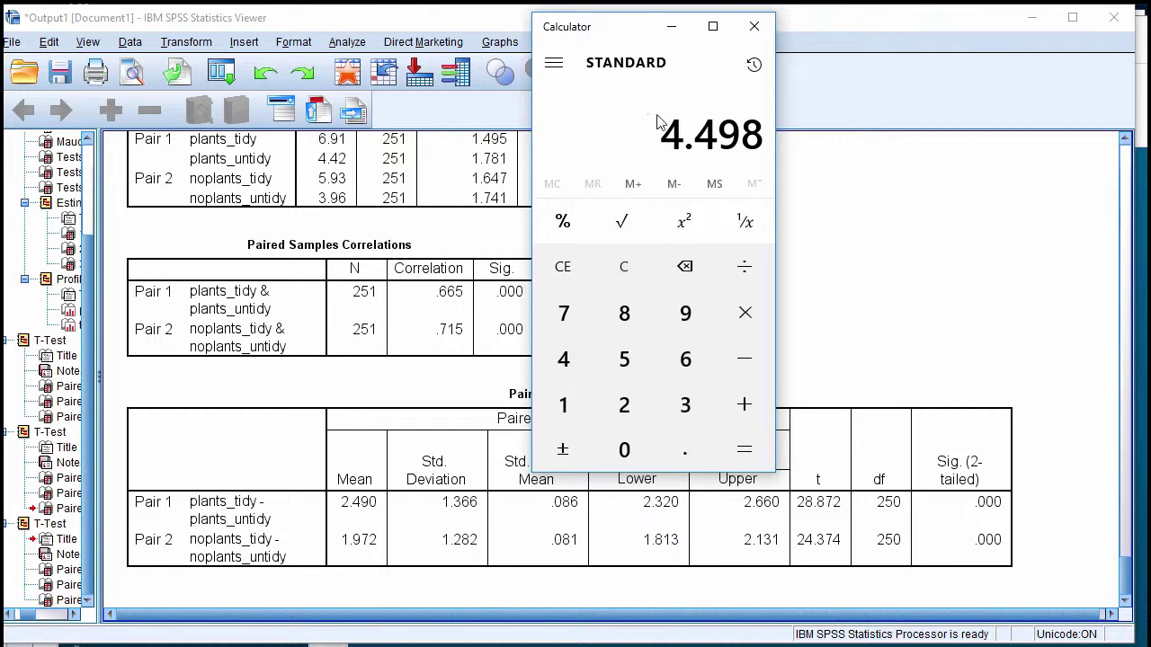
click(671, 26)
- Find the plants versus no-plants Paired Samples Test and subtract its Pair 2 t value, 4.974, from 12.048 in Calculator
scroll(881, 416, down, 5)
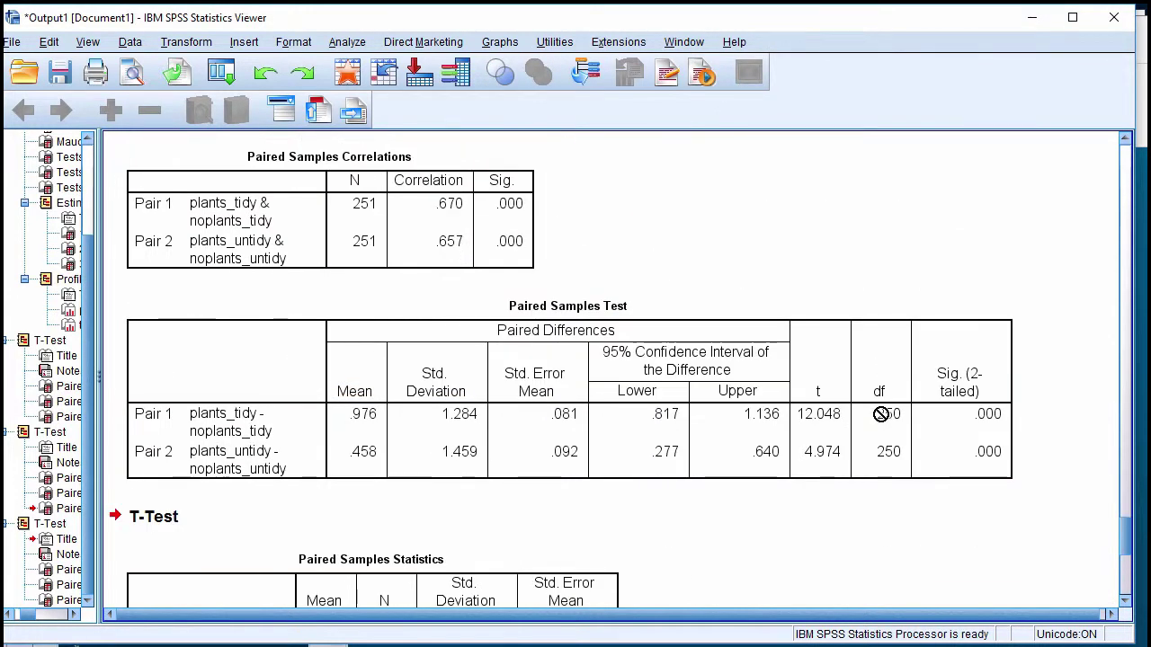
click(881, 413)
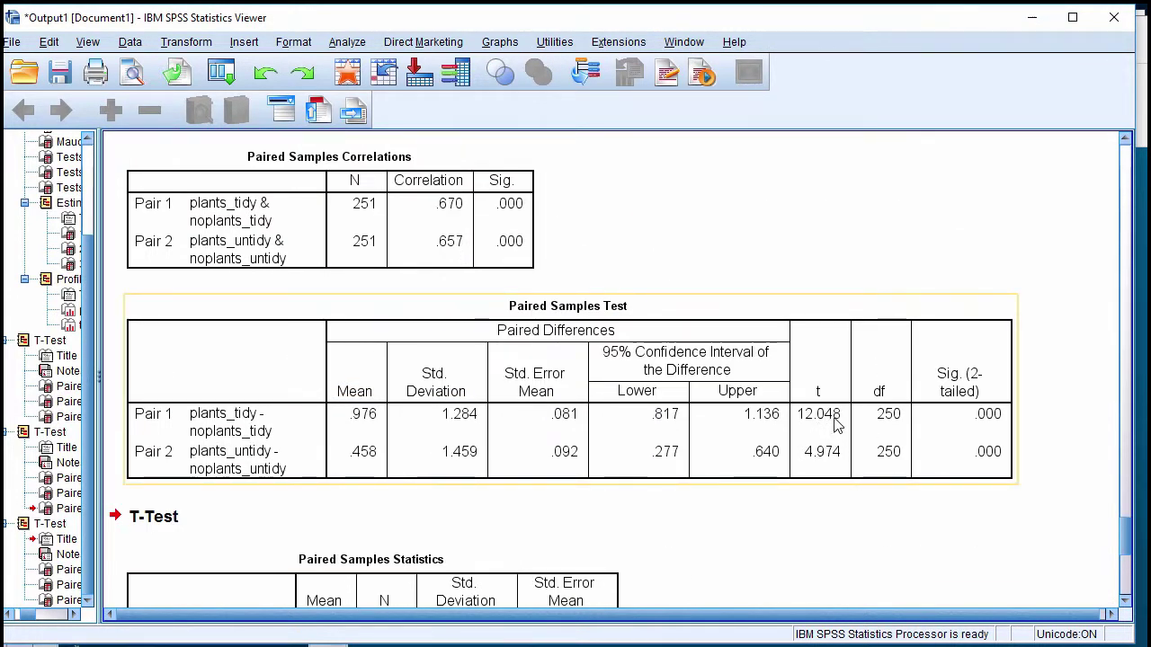
key(alt+Tab)
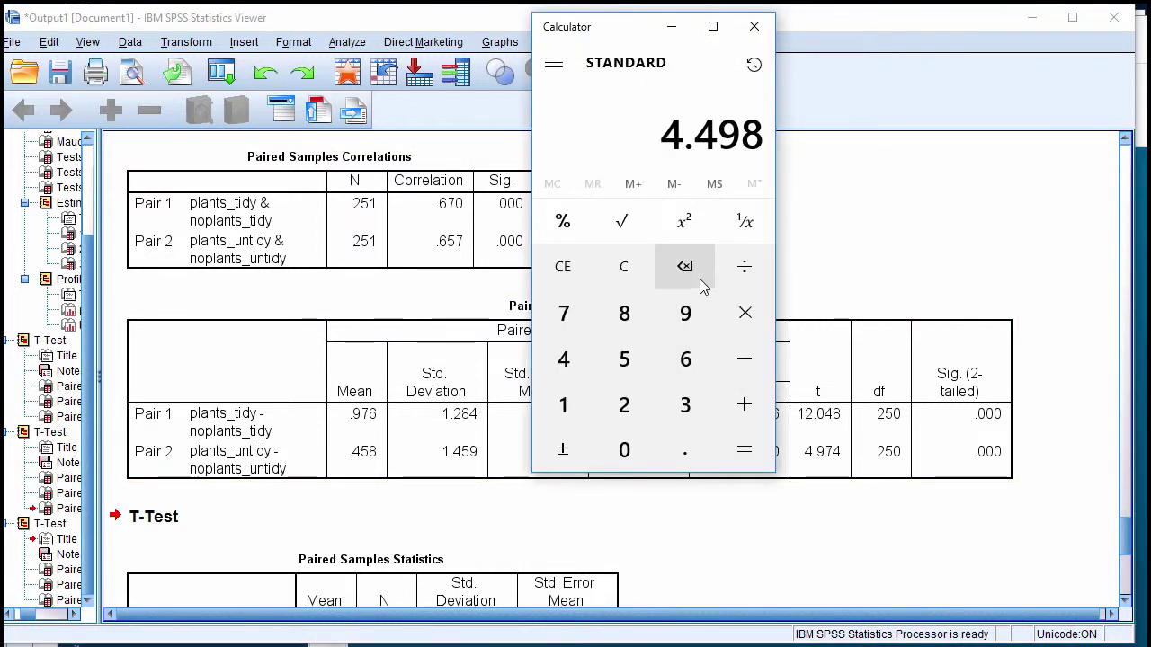
click(624, 265)
text(120)
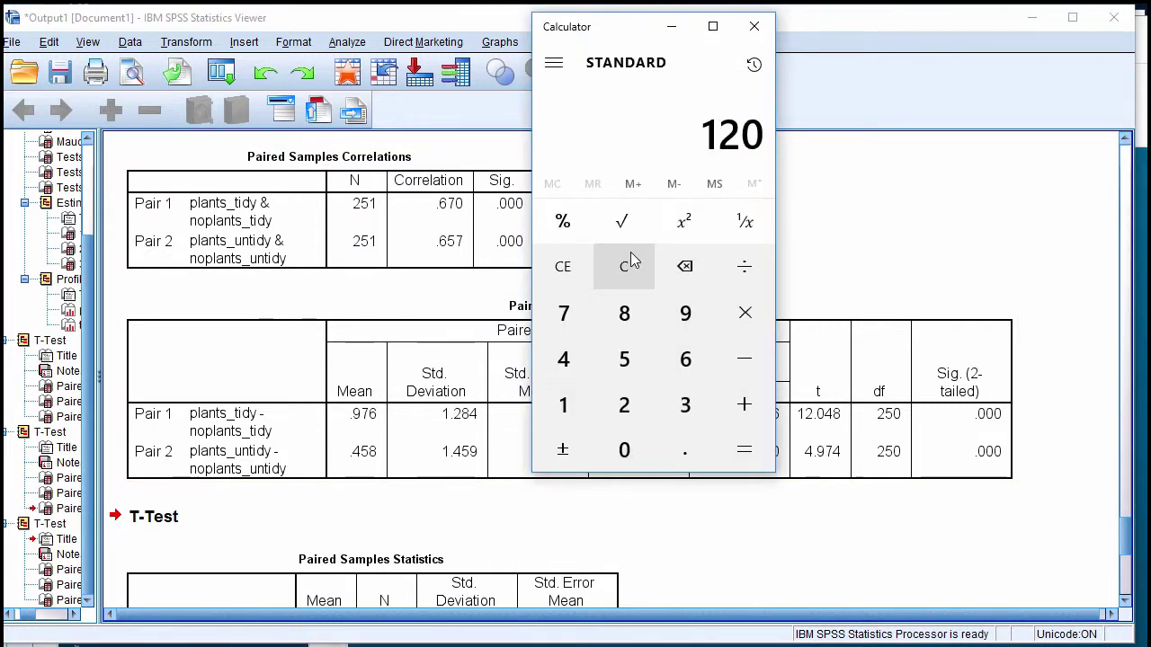
key(BackSpace)
text(.048)
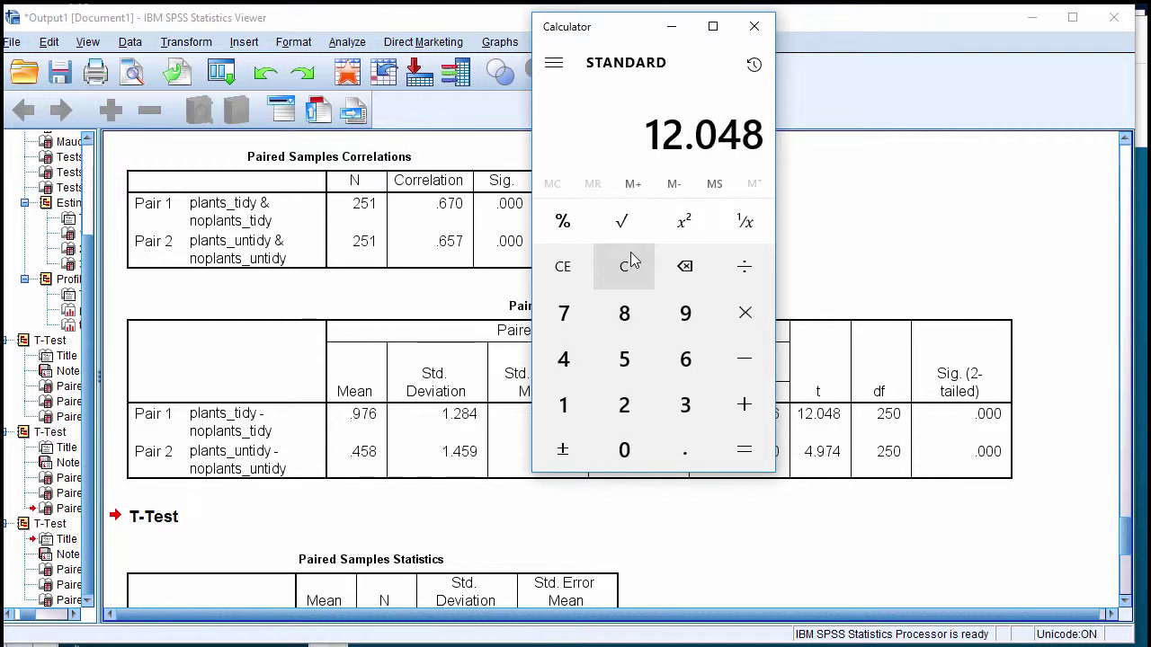
key(minus)
text(4.79)
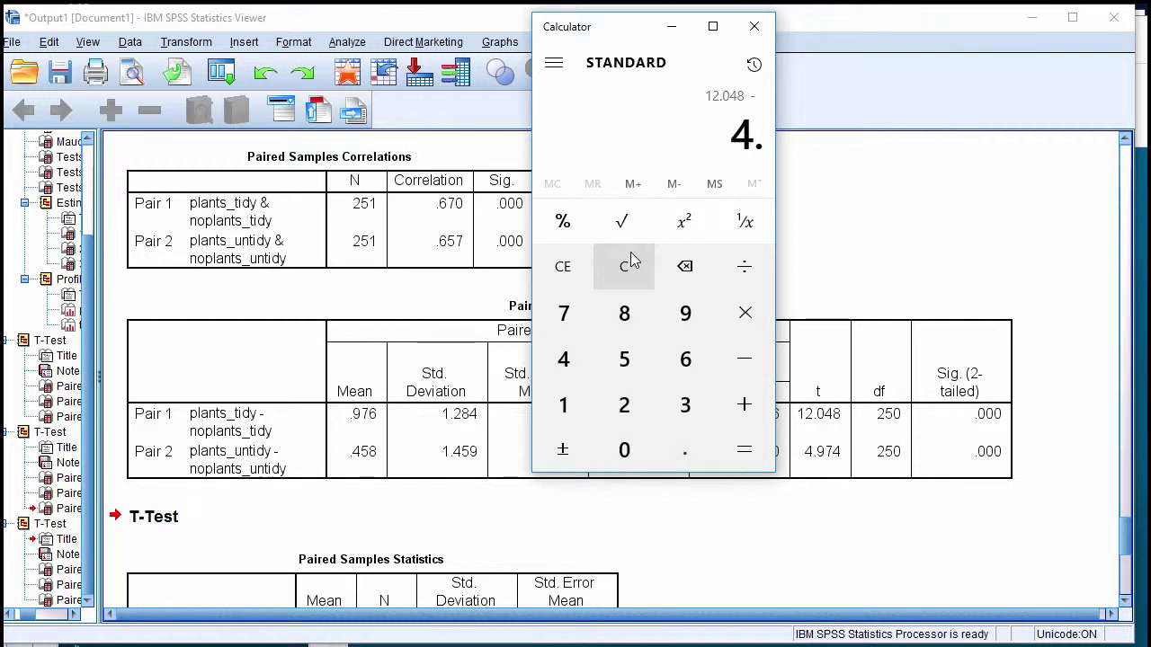
key(BackSpace)
key(BackSpace)
text(974)
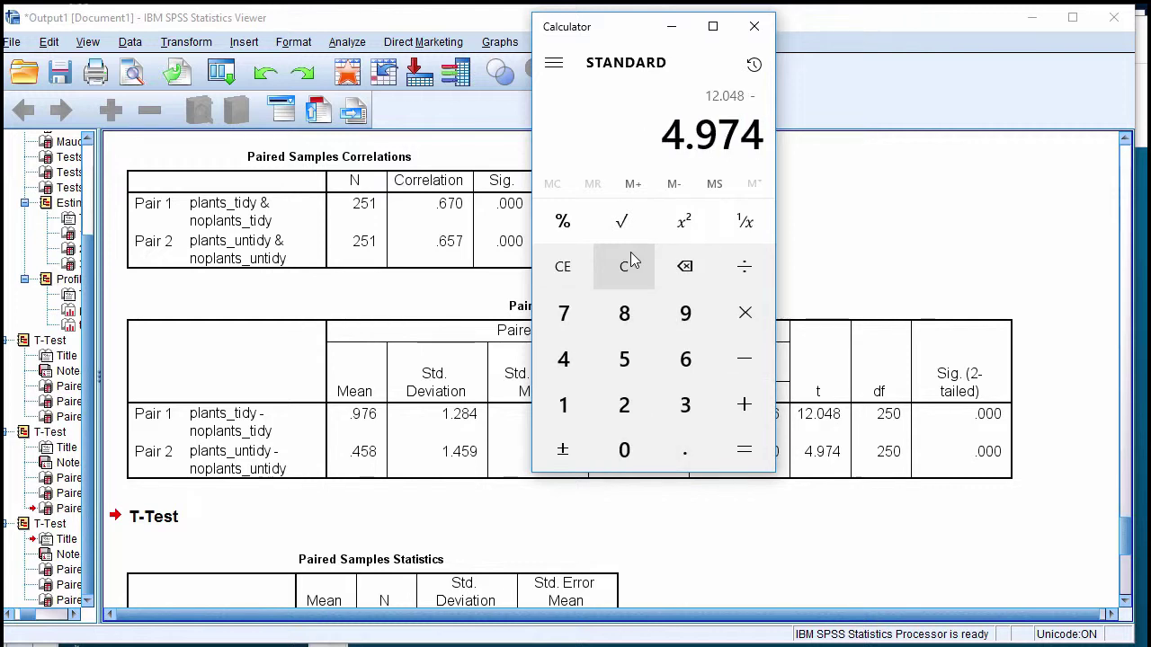
key(Return)
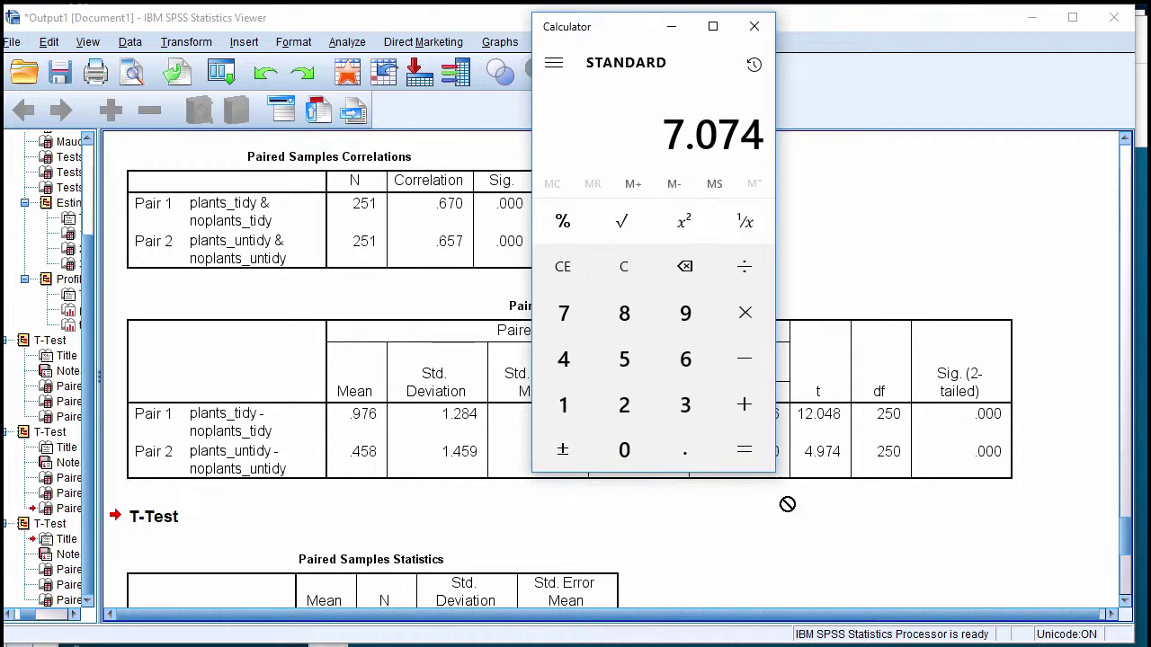
- Review the SPSS output, examining both Paired Samples Test tables and the plants * tidy interaction and error rows
click(803, 539)
scroll(804, 540, down, 5)
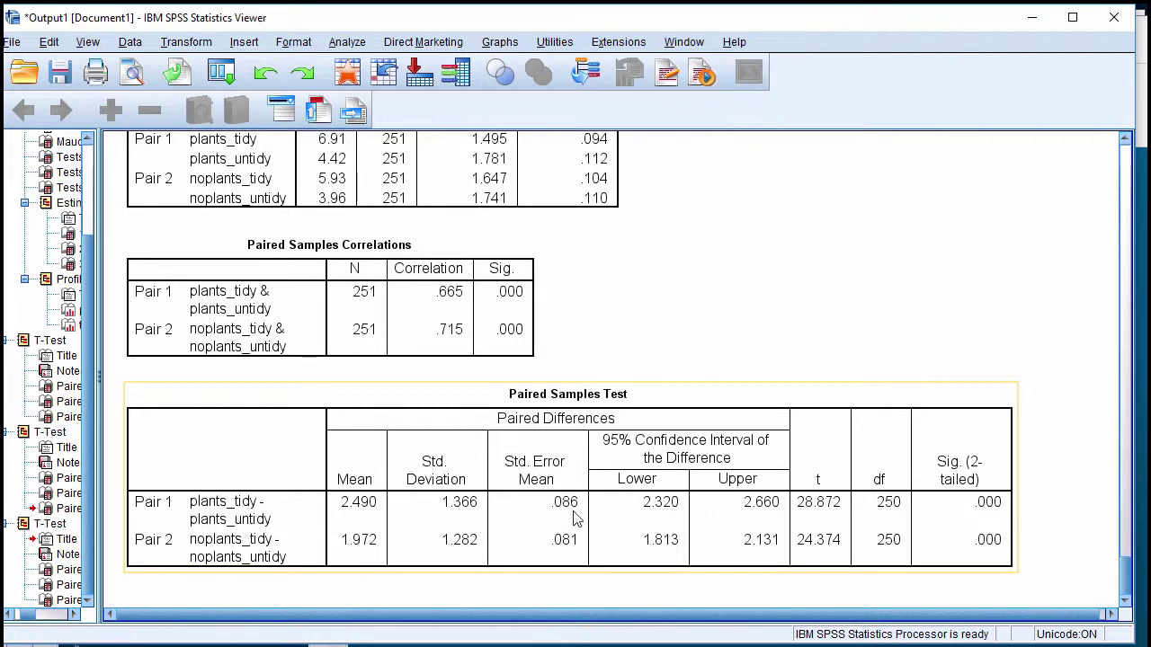
scroll(704, 486, down, 10)
scroll(704, 486, up, 2)
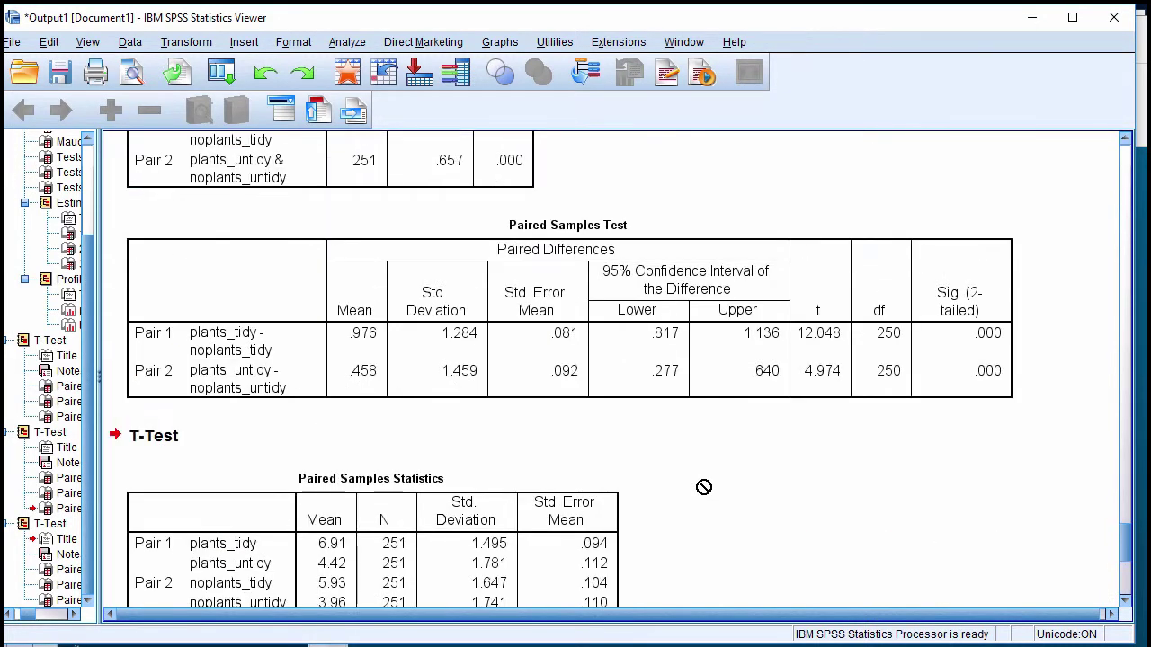
scroll(704, 487, up, 15)
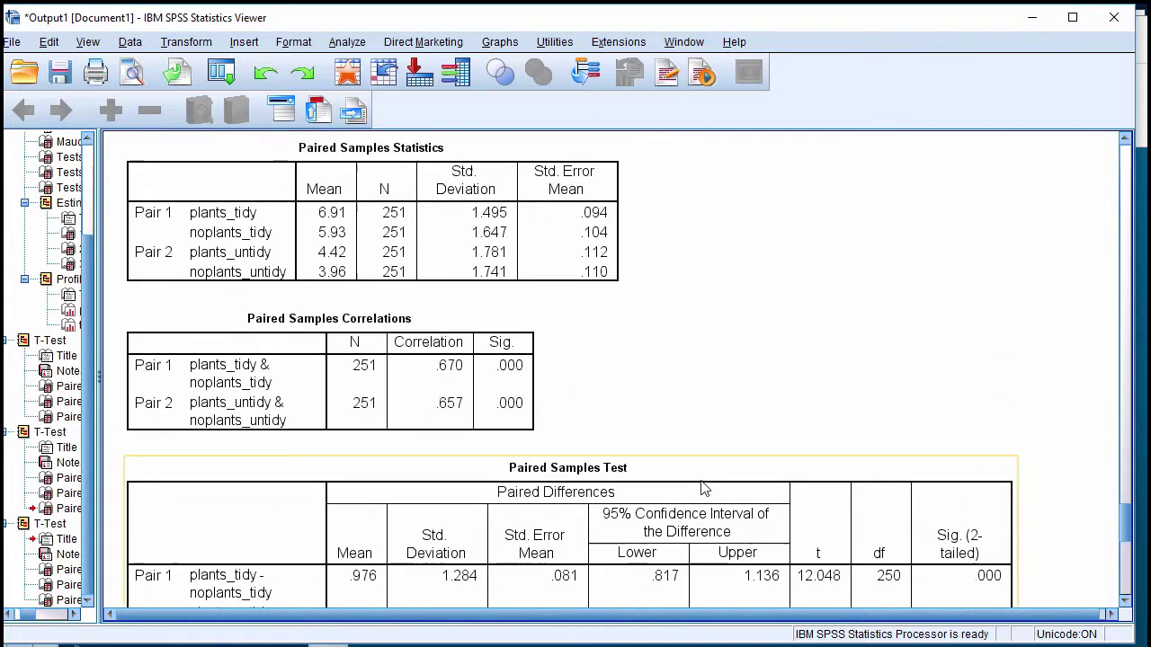
scroll(704, 487, up, 12)
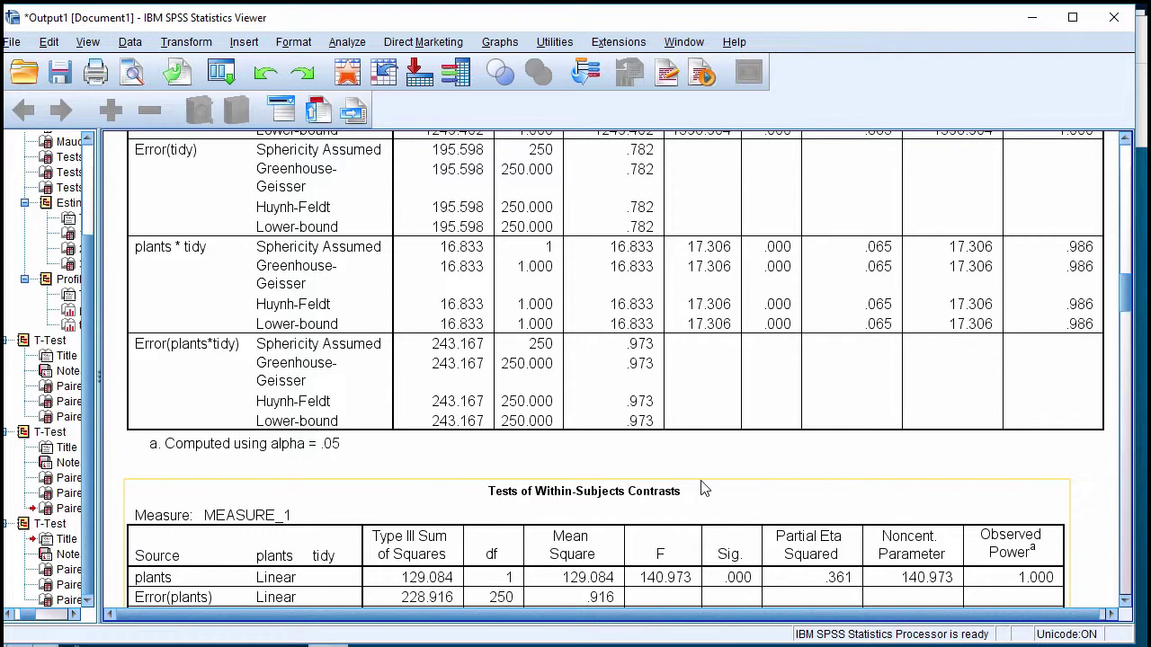
scroll(705, 488, down, 15)
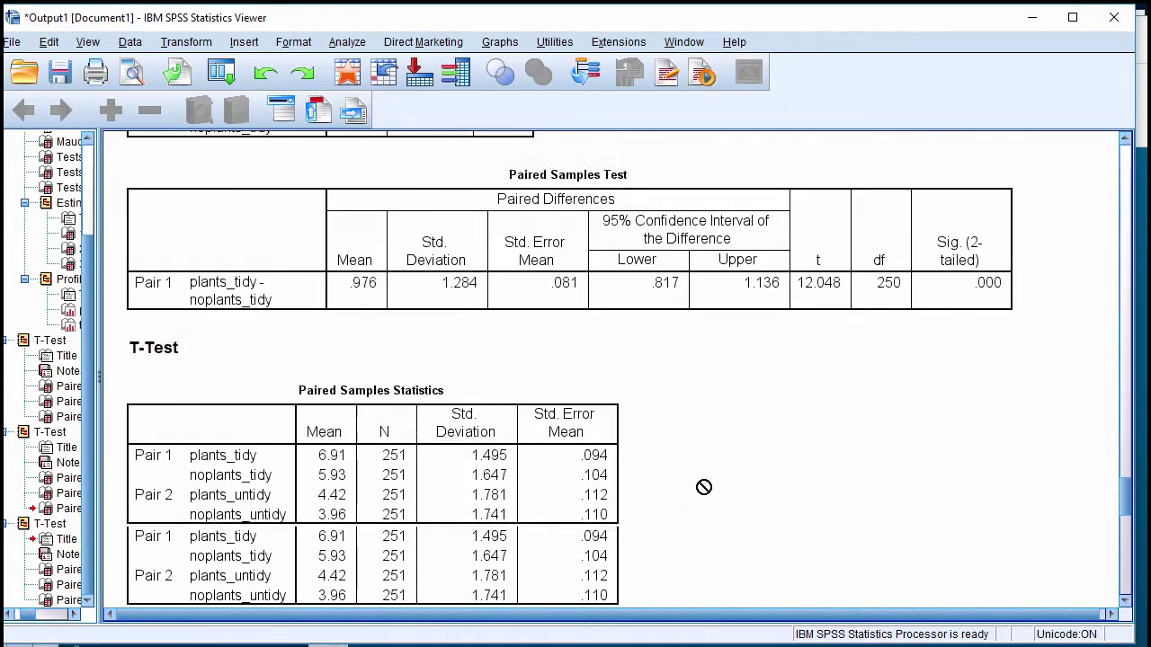
scroll(704, 486, down, 8)
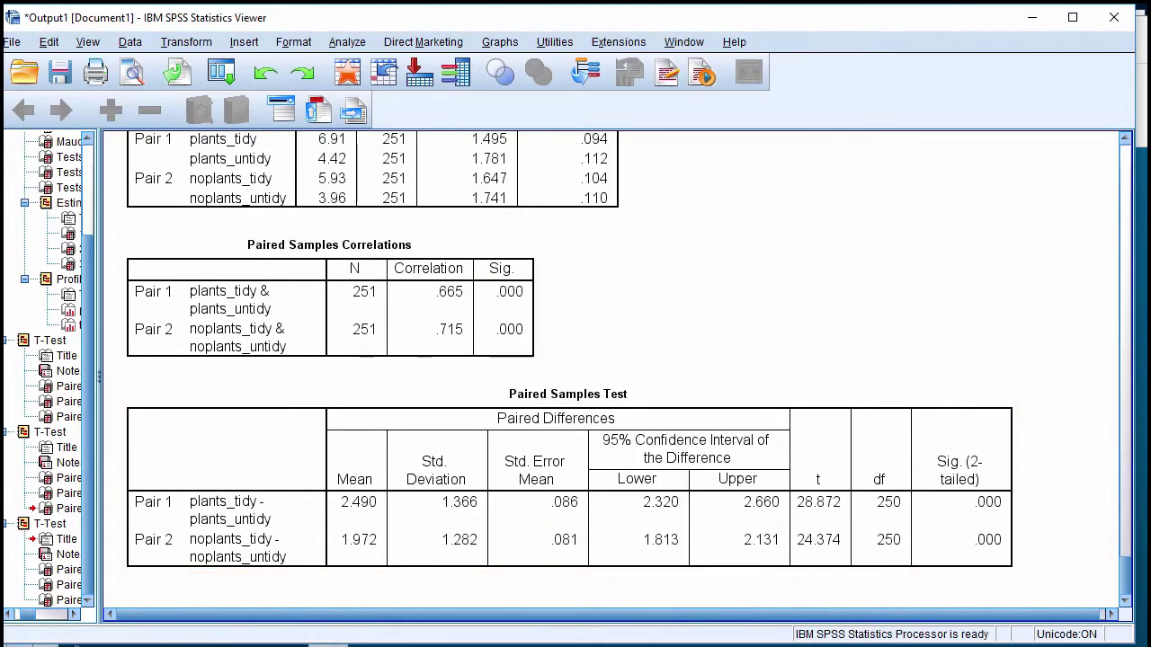
- Switch to Excel and compare the pooled t value differences in B4 and B8 and the values behind them
key(alt+Tab)
click(200, 332)
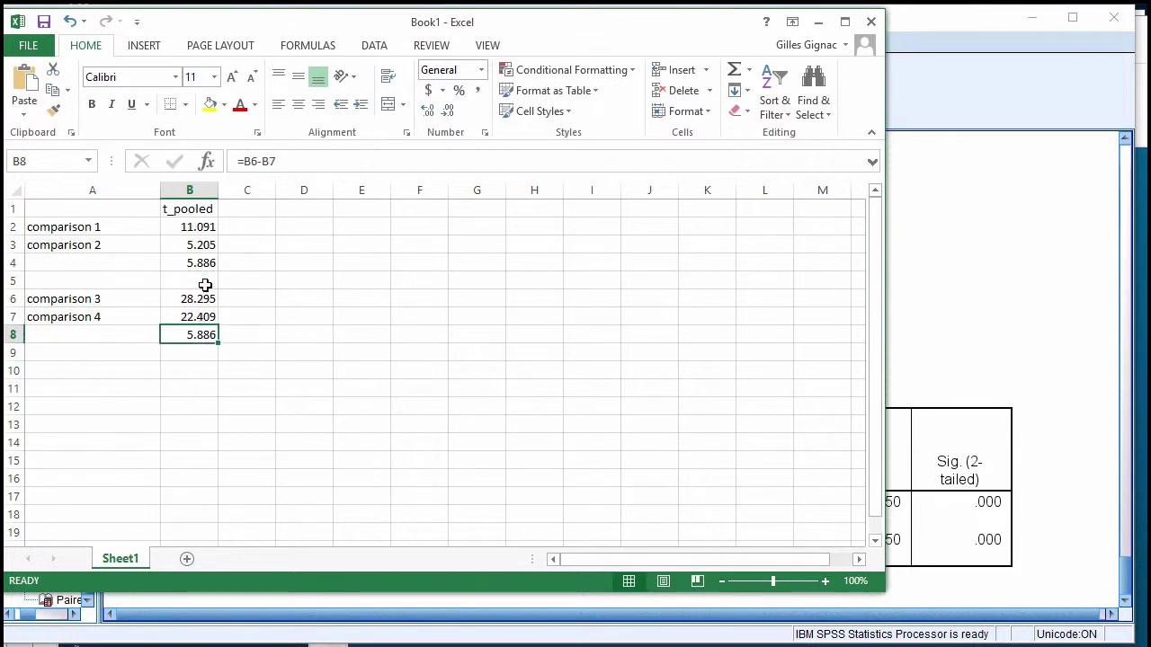
click(207, 261)
click(189, 335)
click(192, 263)
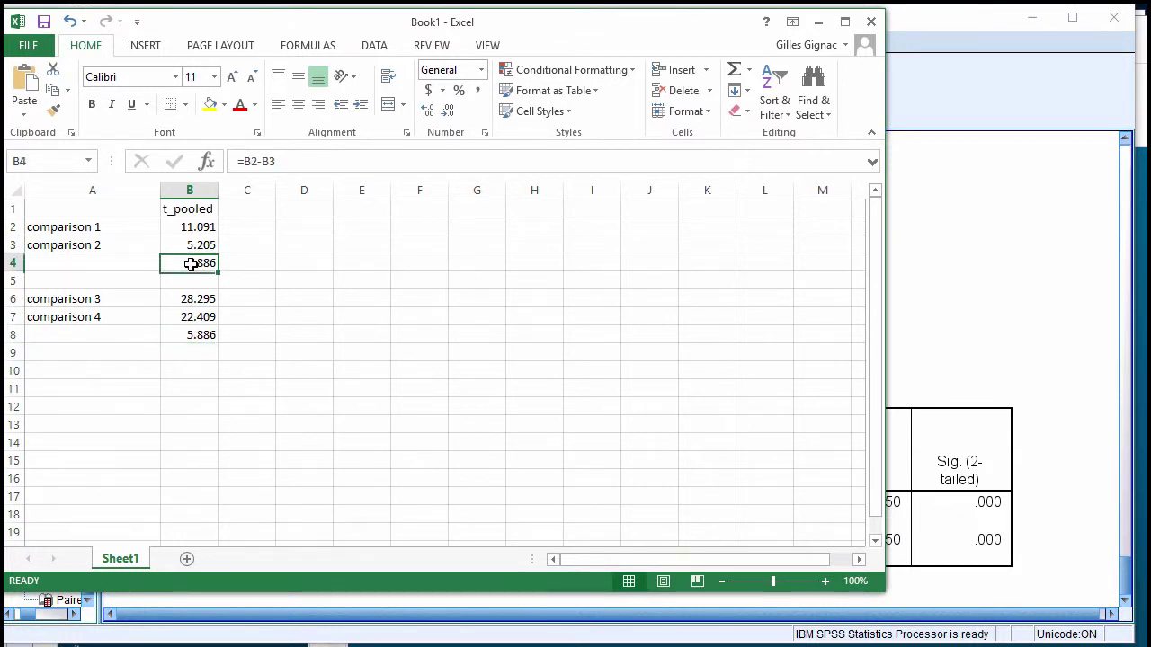
click(202, 336)
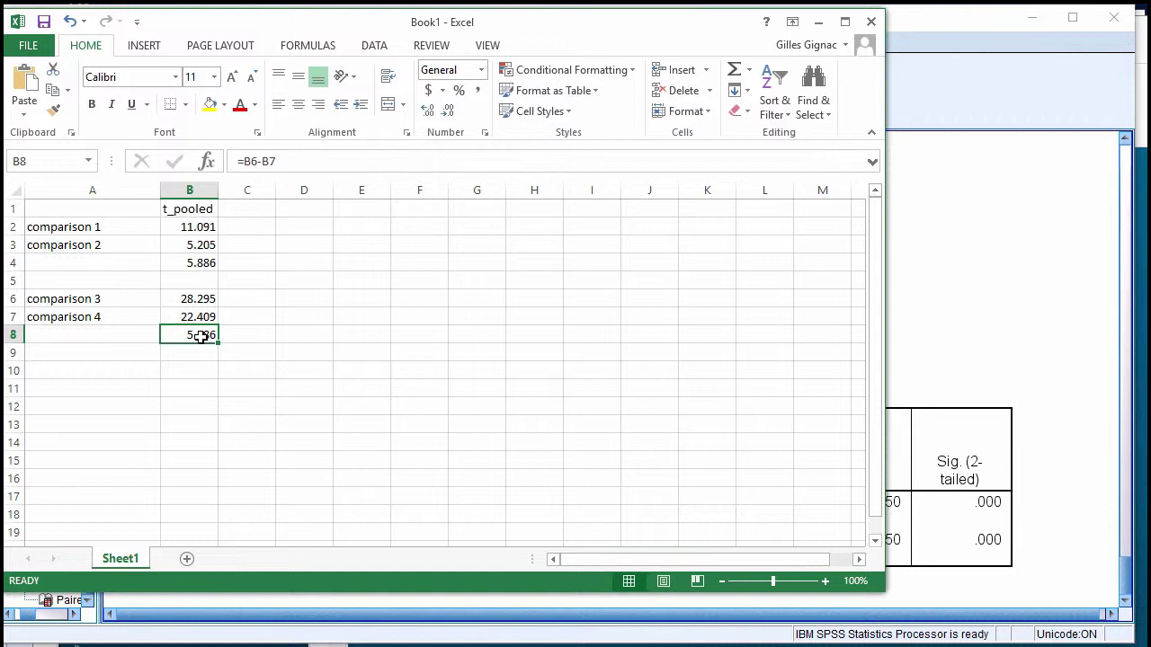
click(199, 261)
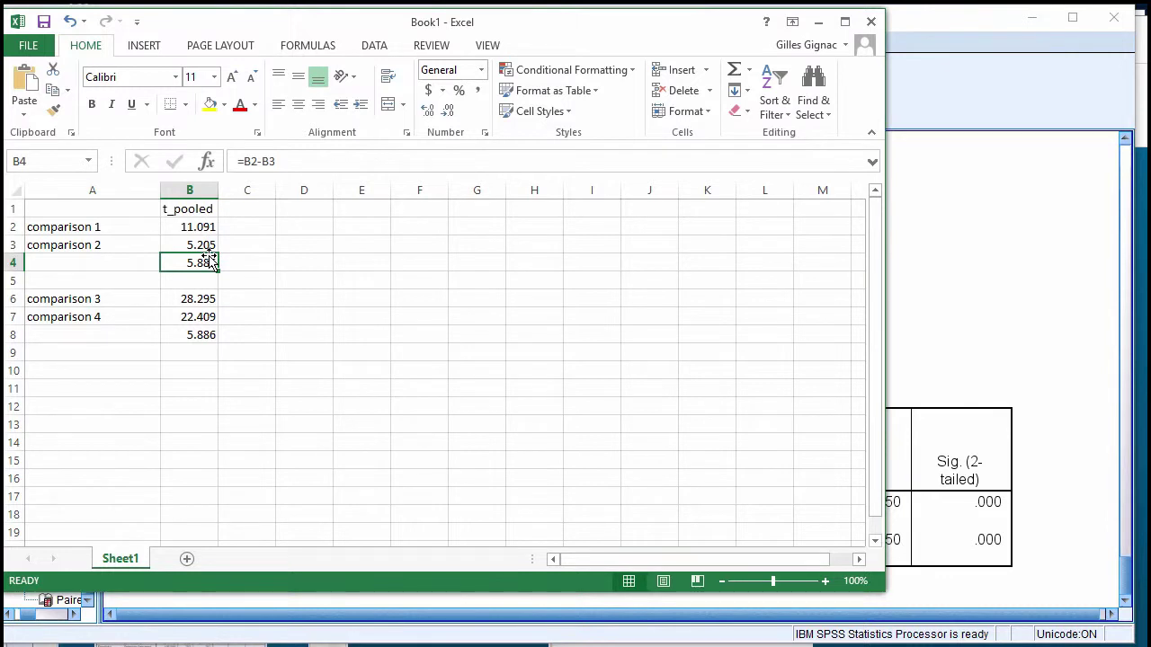
click(201, 245)
click(202, 228)
click(198, 261)
click(190, 337)
click(198, 262)
click(190, 334)
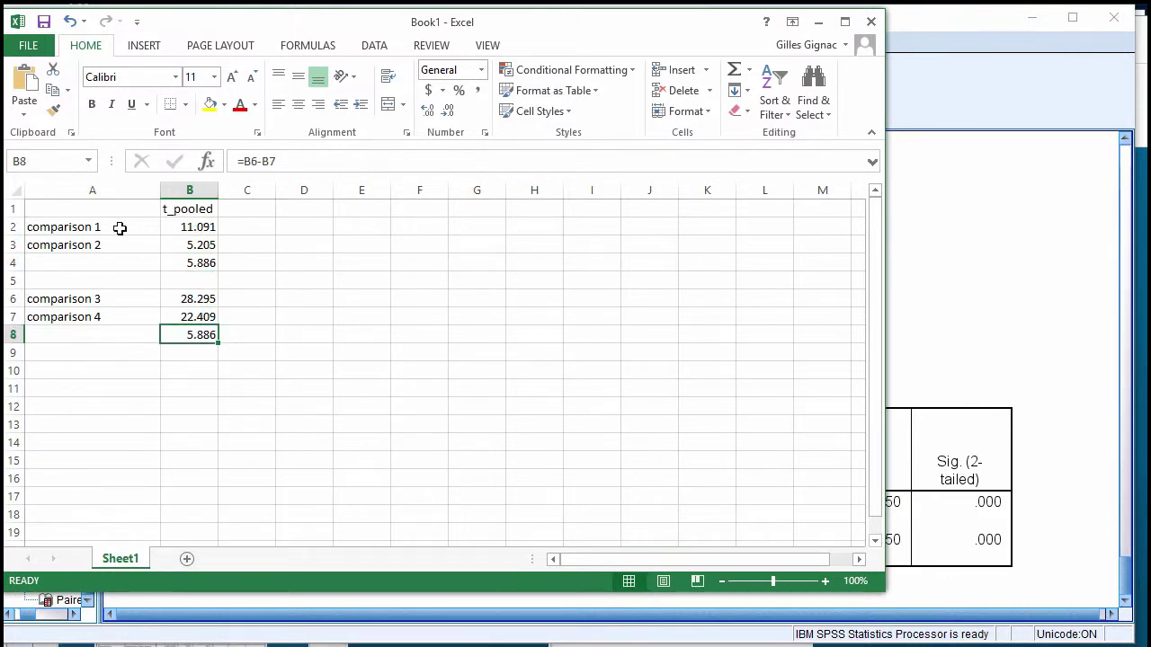
- Examine the pooled t values for comparisons 1 and 2 alongside those for comparisons 3 and 4
drag(118, 226, 162, 246)
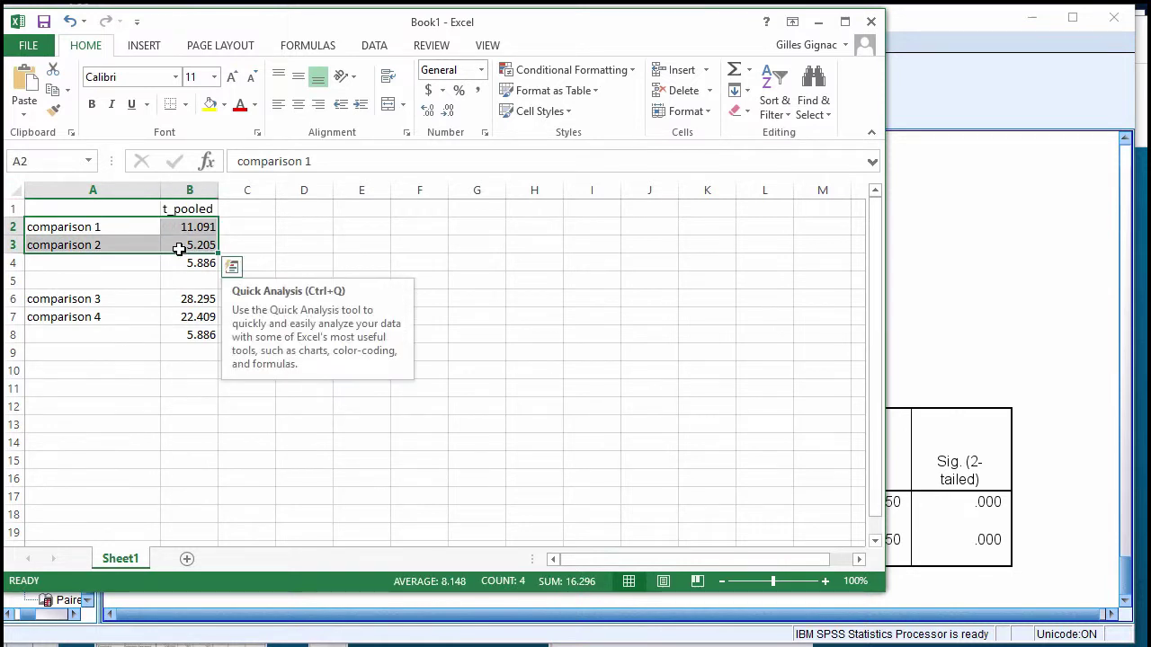
drag(136, 297, 199, 316)
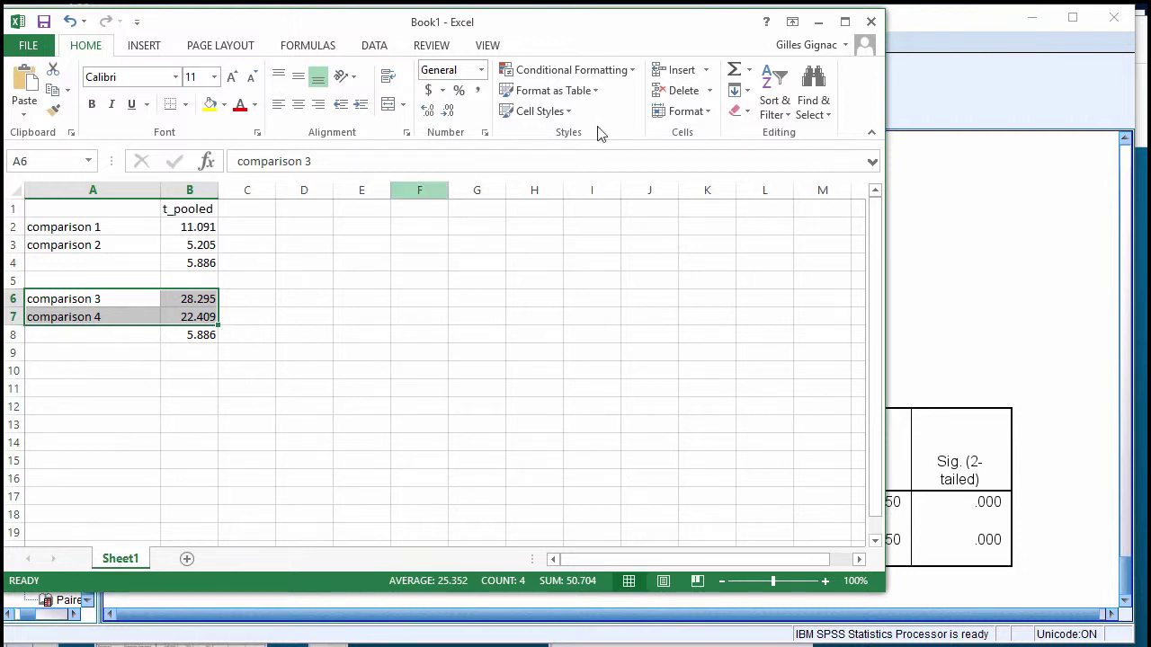
click(268, 259)
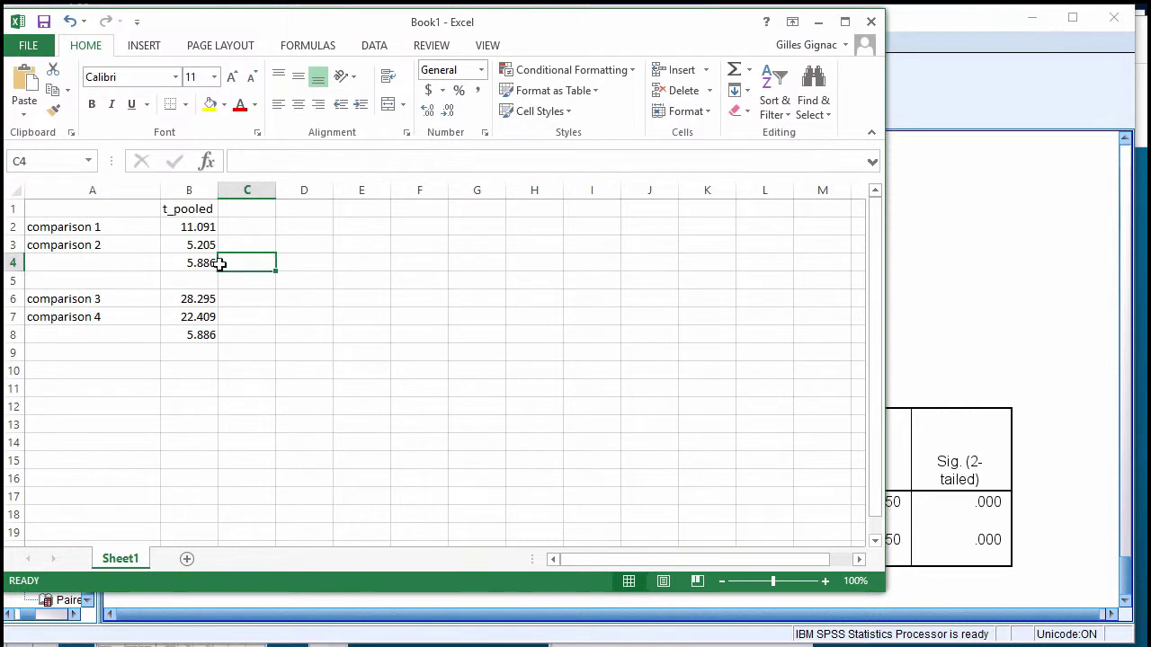
click(209, 226)
click(197, 245)
click(197, 228)
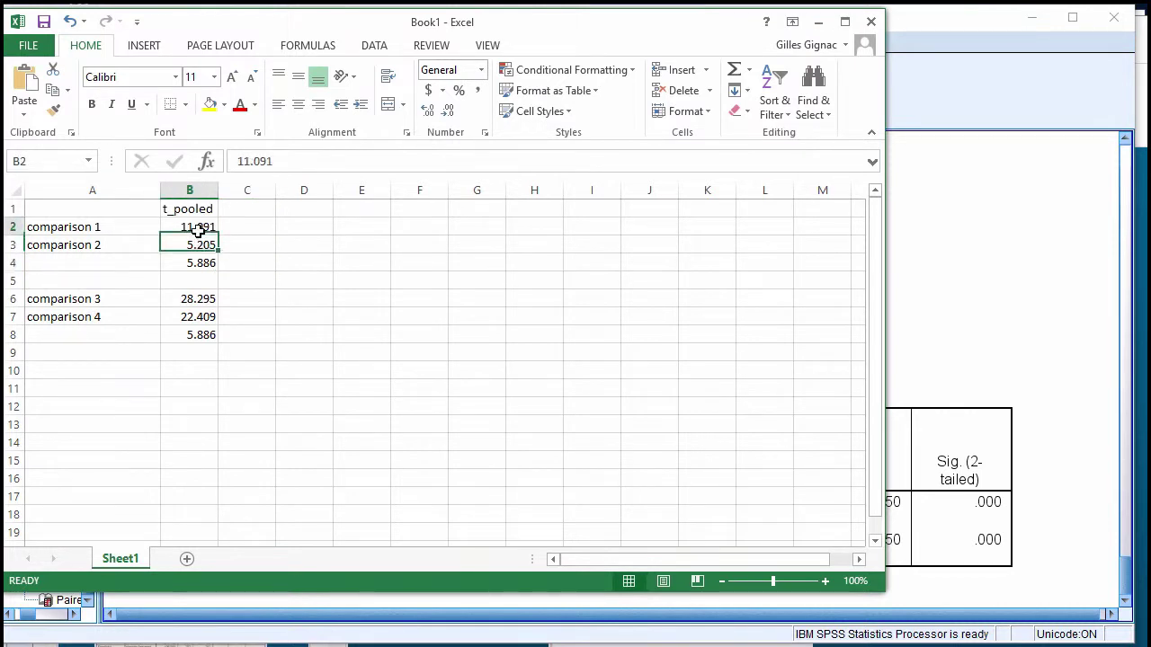
- Calculate the two-tailed p value for comparison 1 in C2 with =TDIST(B2, 250, 2)
click(262, 227)
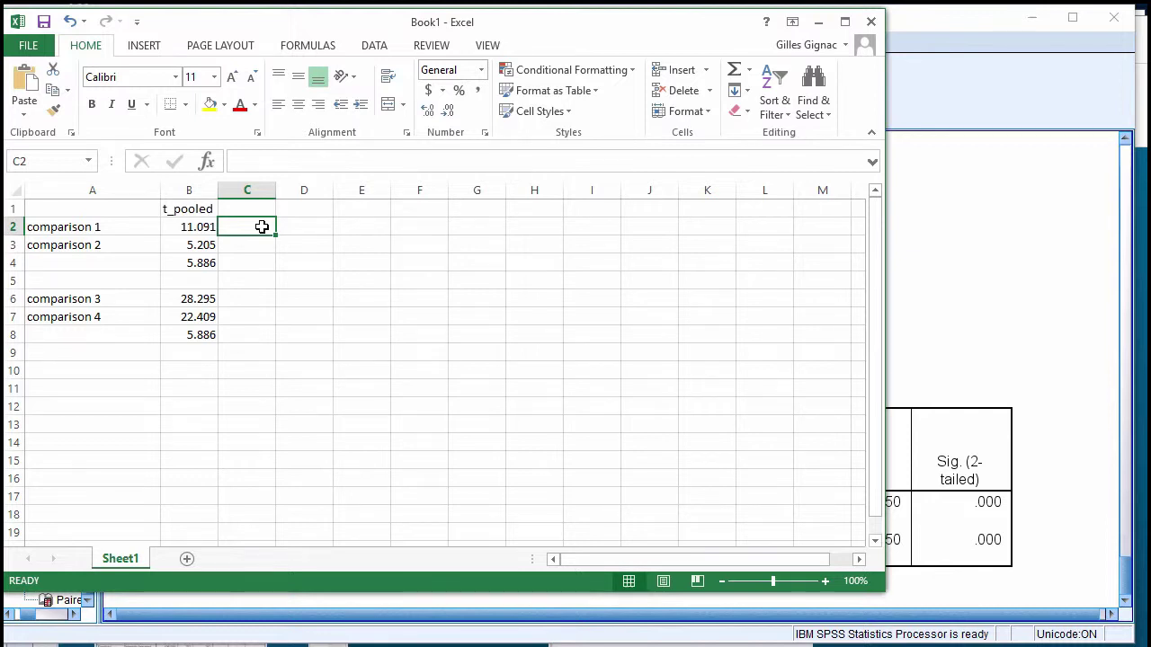
text(=TDIS)
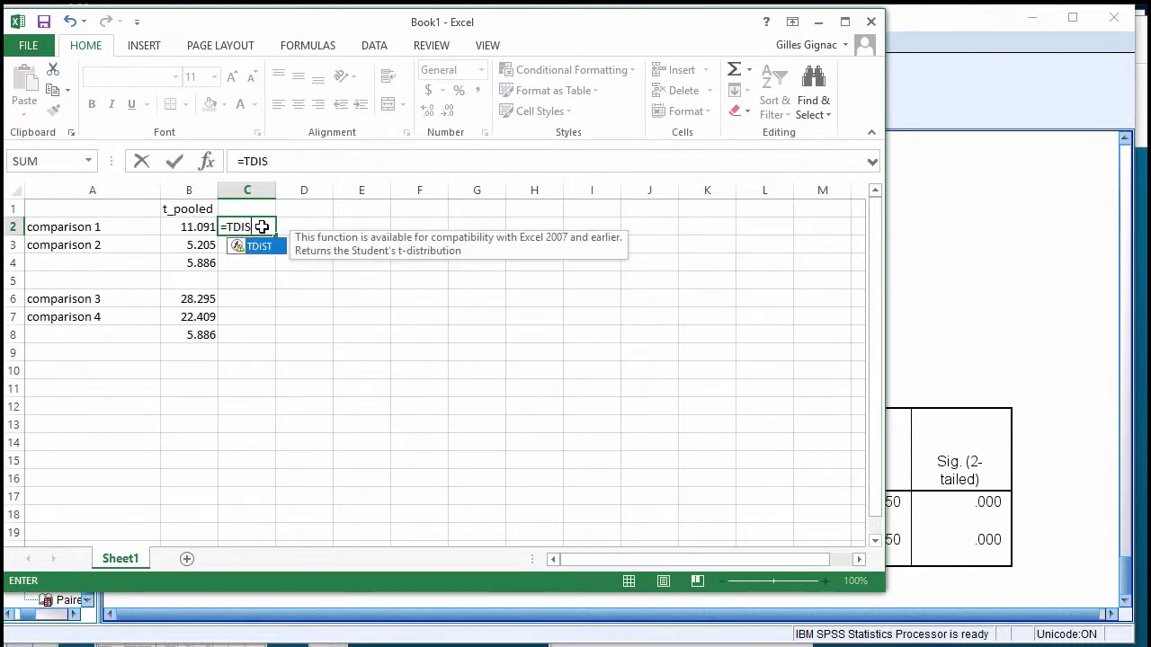
text(T()
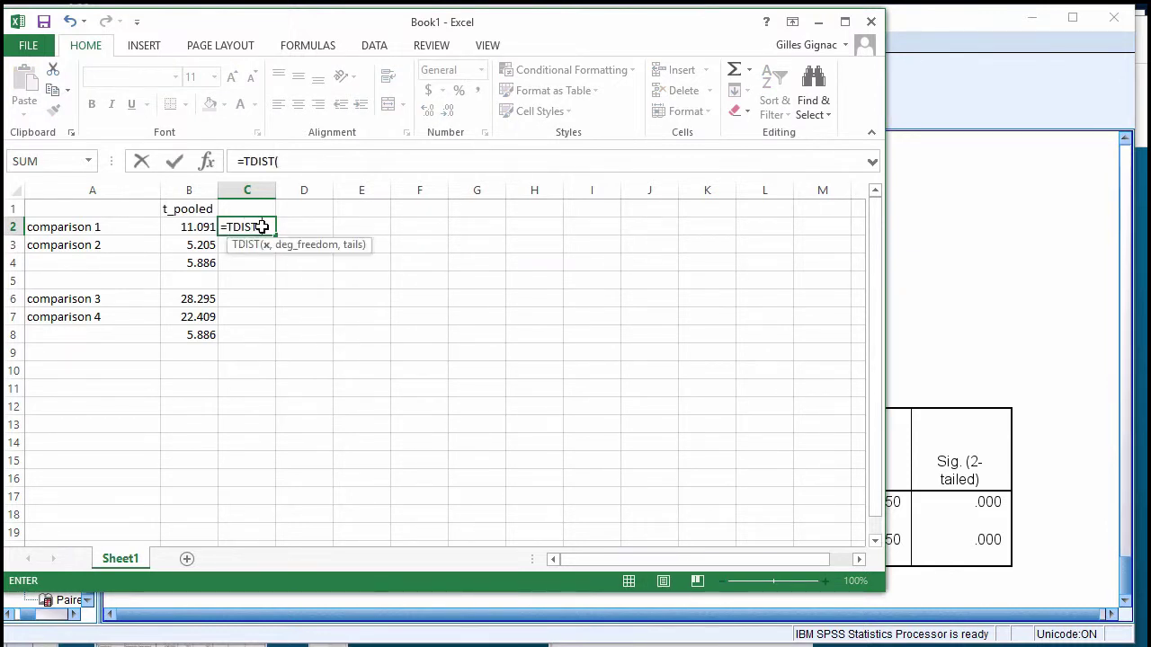
text(B2,)
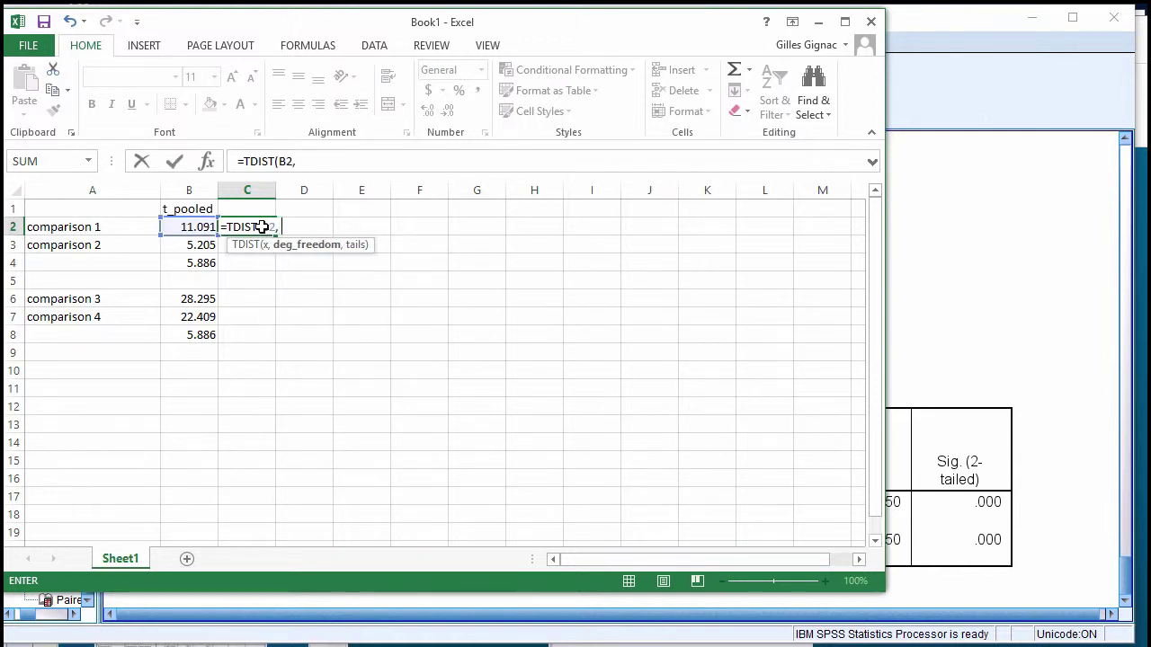
text( 250, 2))
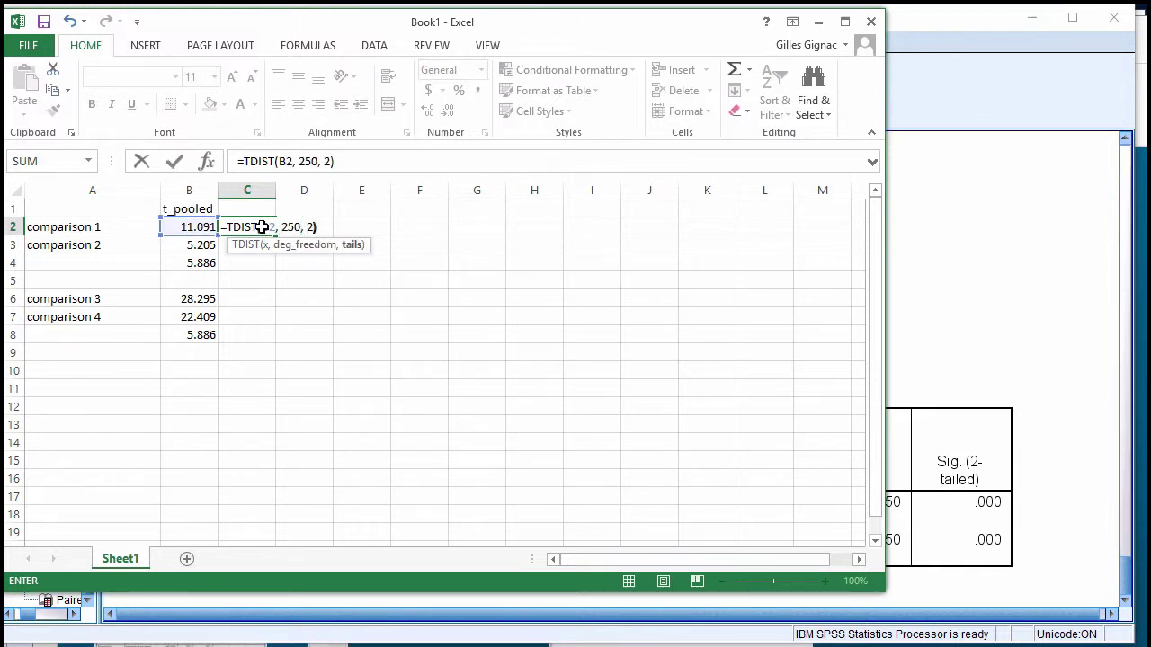
key(Return)
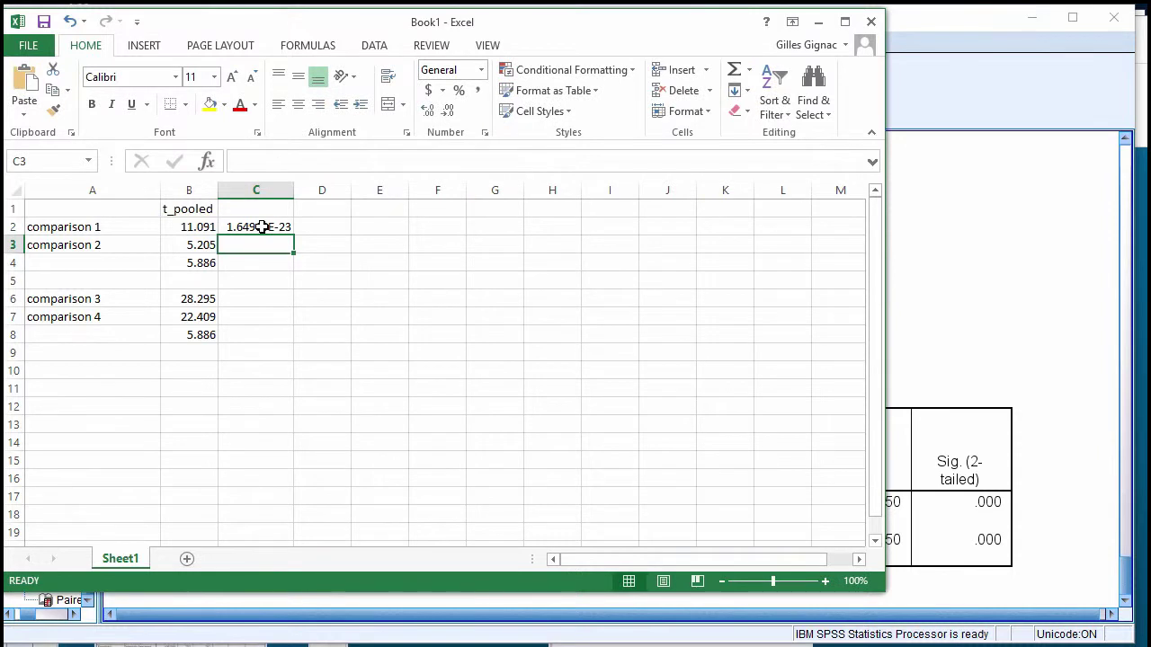
- Format the comparison 1 p value in C2 with the Number category
click(260, 228)
right_click(261, 227)
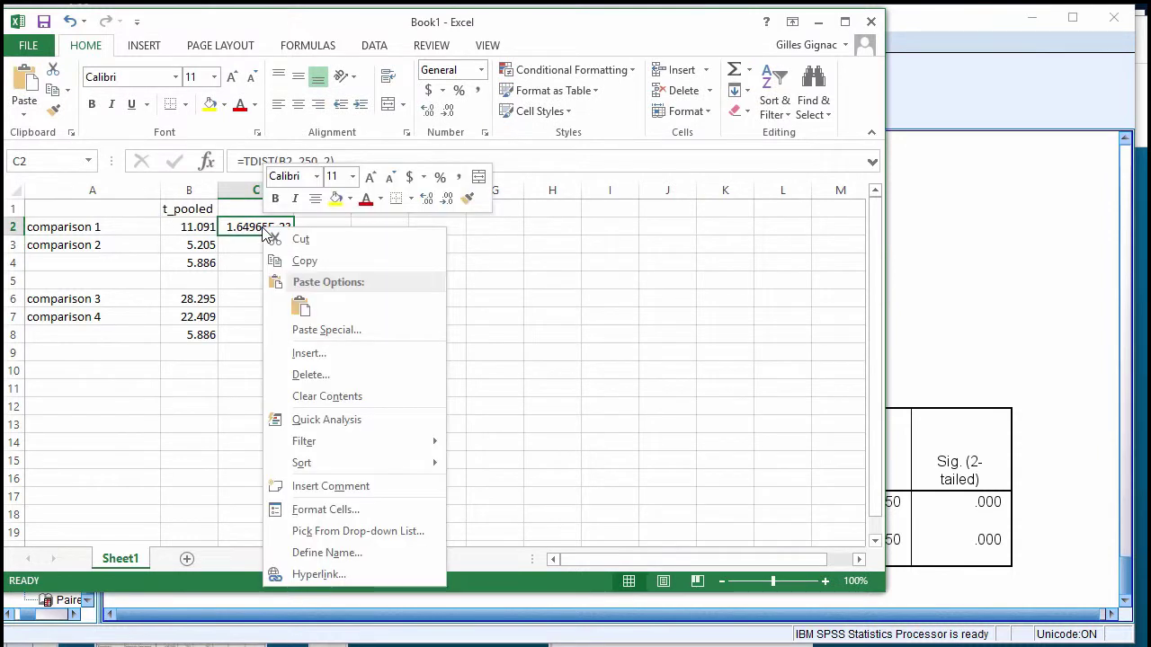
mouse_move(332, 463)
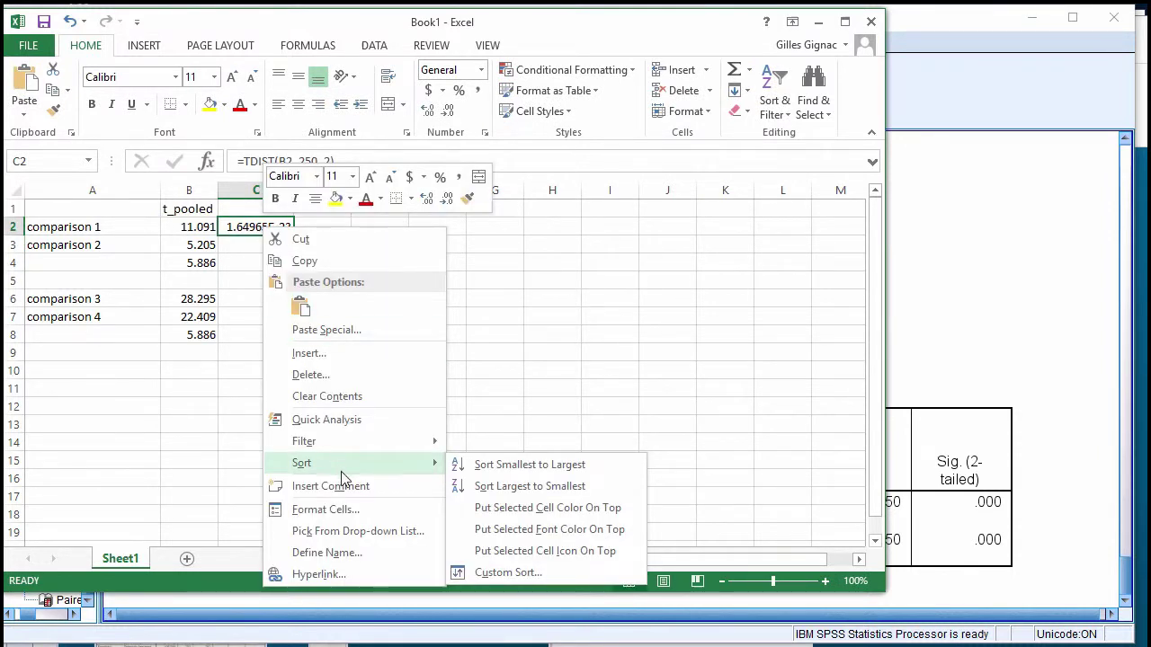
click(340, 508)
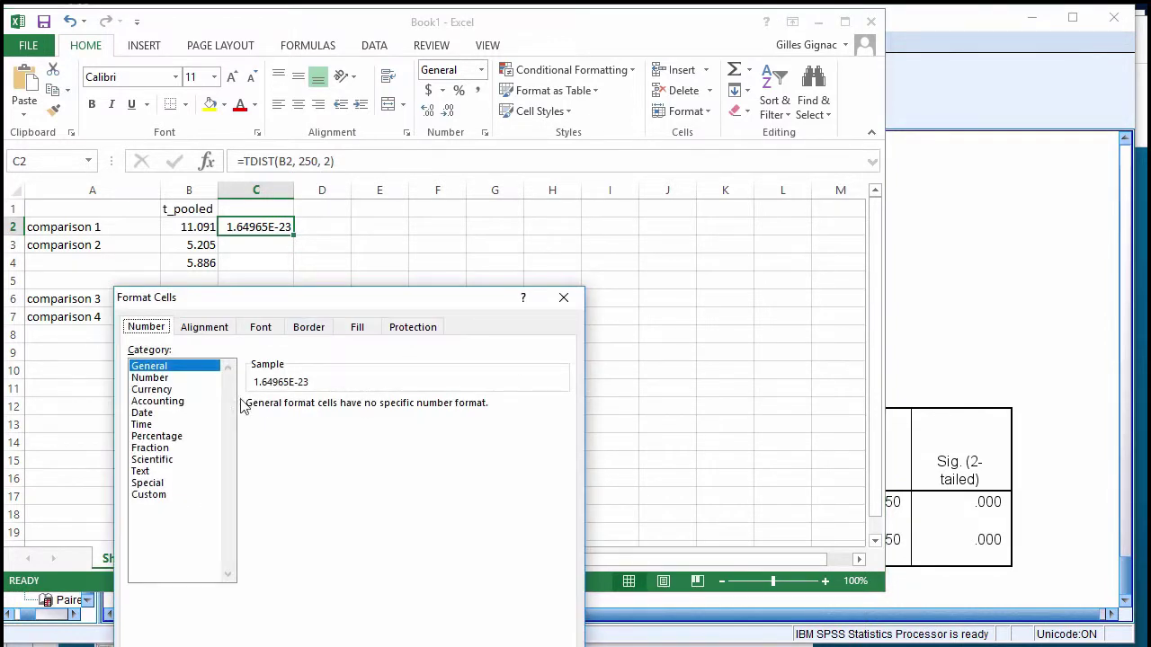
click(160, 381)
key(Return)
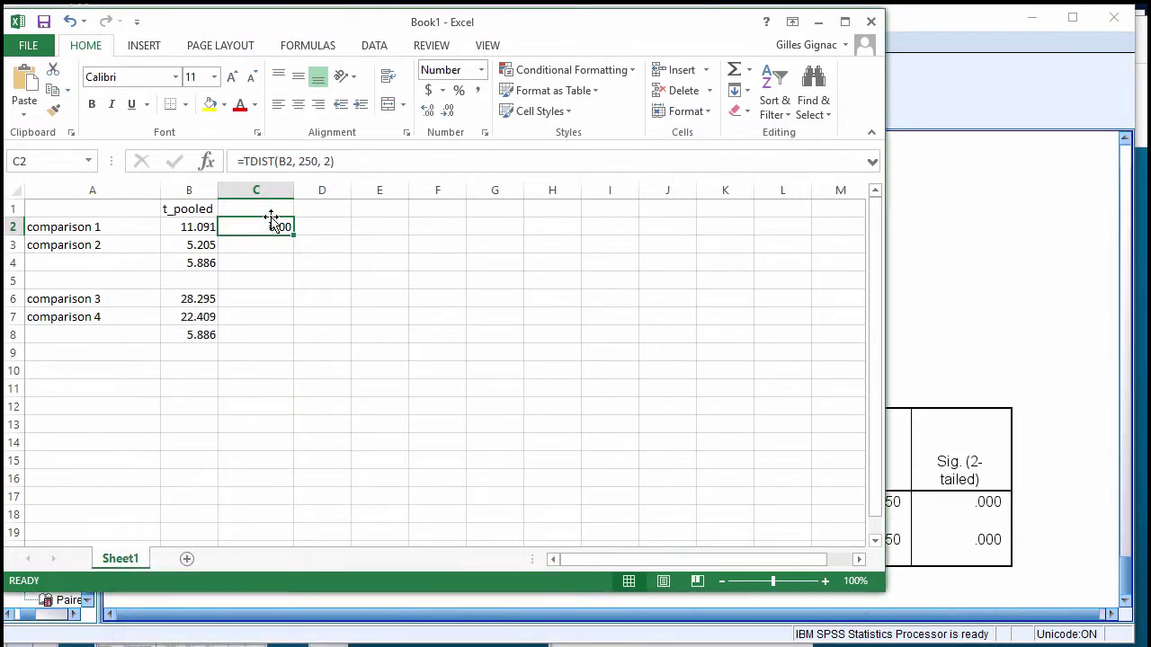
- Widen column C and increase the p value in C2 to 17 decimal places
click(429, 111)
click(429, 111)
click(429, 112)
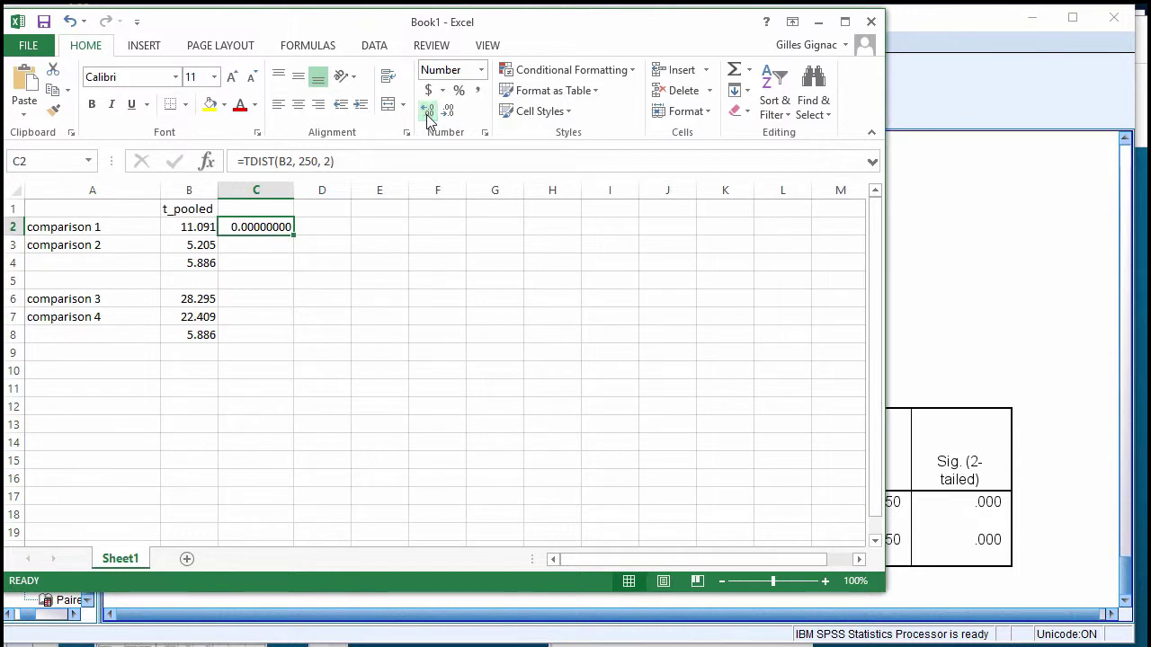
drag(294, 189, 351, 190)
click(431, 112)
click(431, 112)
click(431, 111)
click(431, 111)
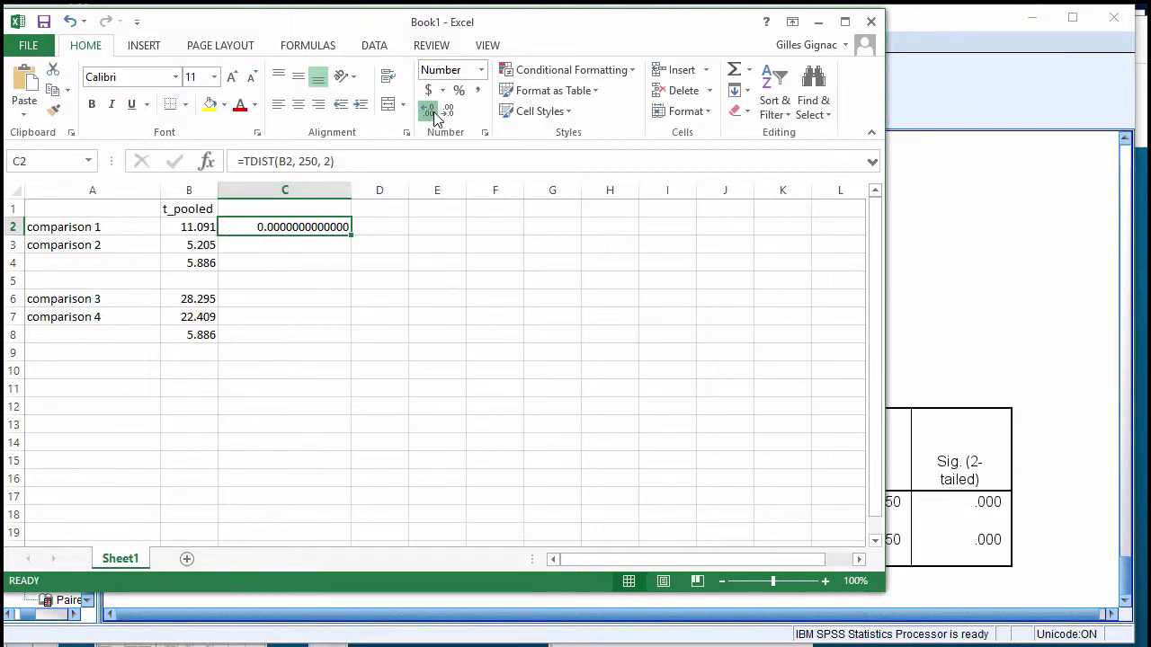
click(431, 112)
click(430, 112)
click(431, 112)
click(433, 114)
click(297, 245)
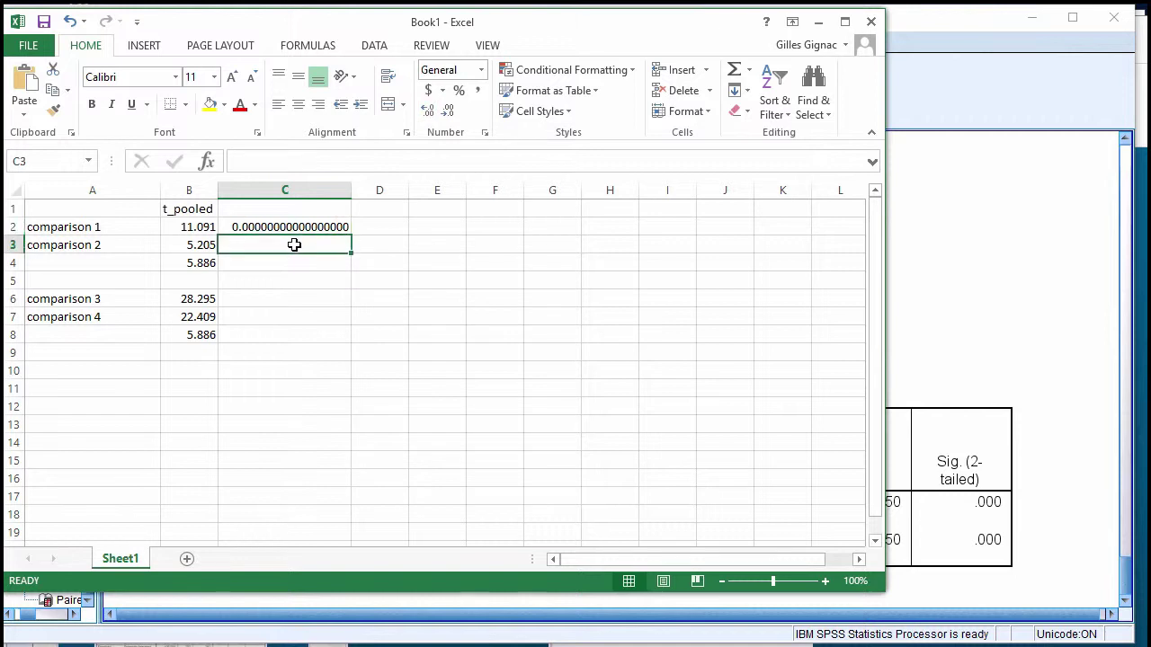
click(308, 225)
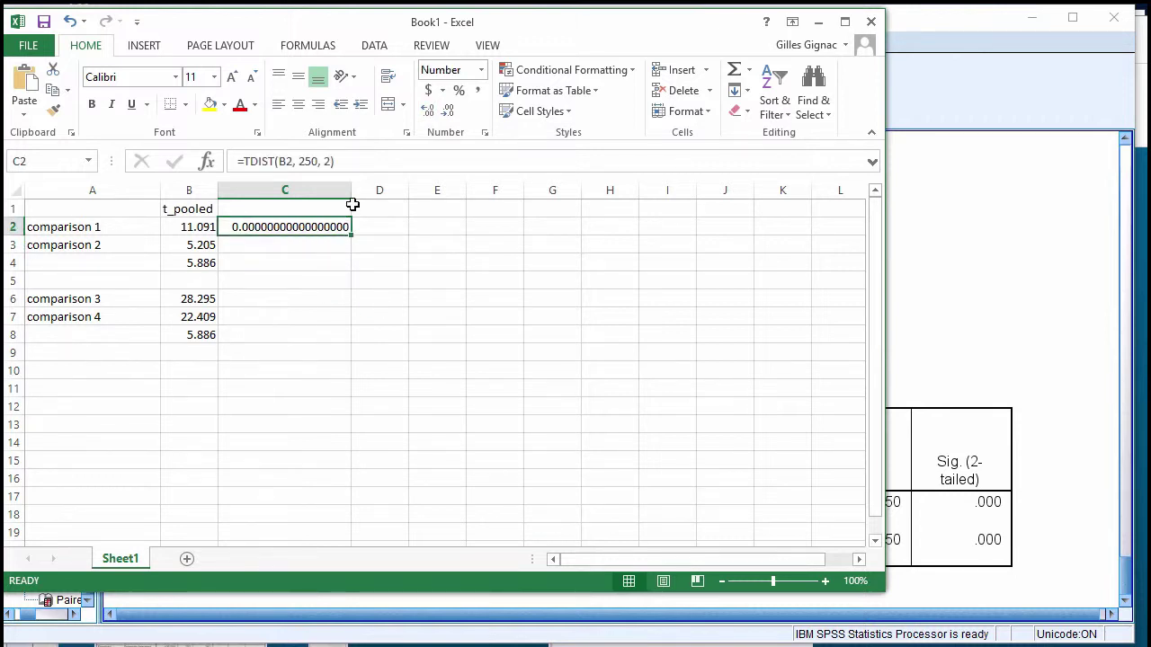
- Calculate the two-tailed p value for comparison 2 in C3 with =TDIST(B3,250,2)
click(288, 250)
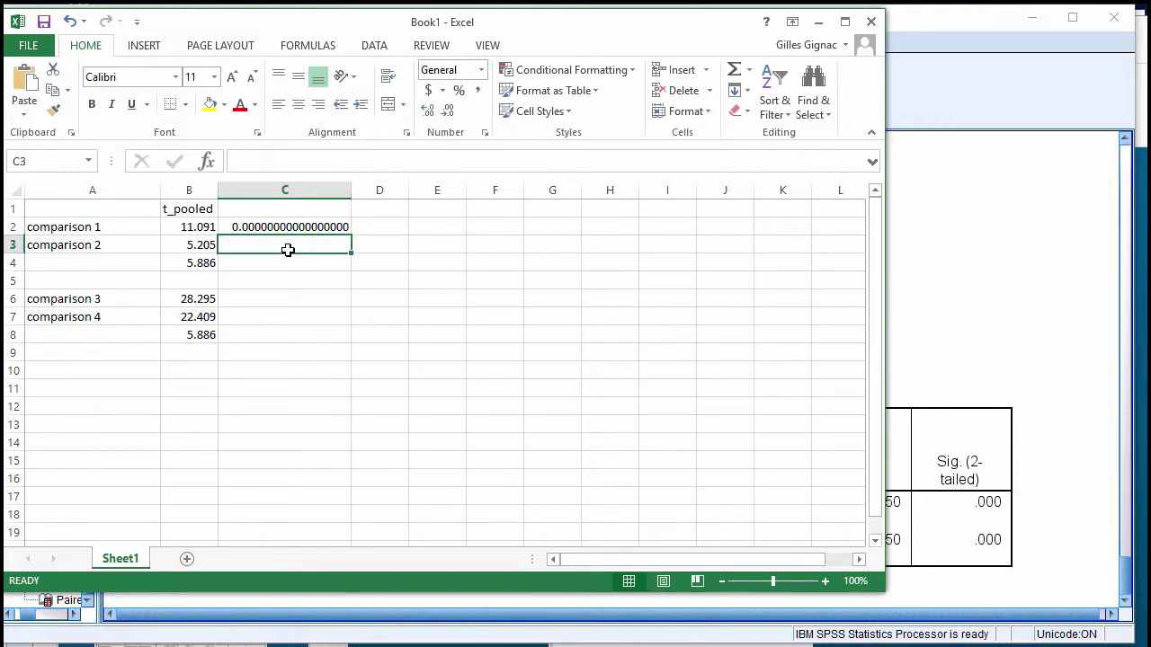
text(=T)
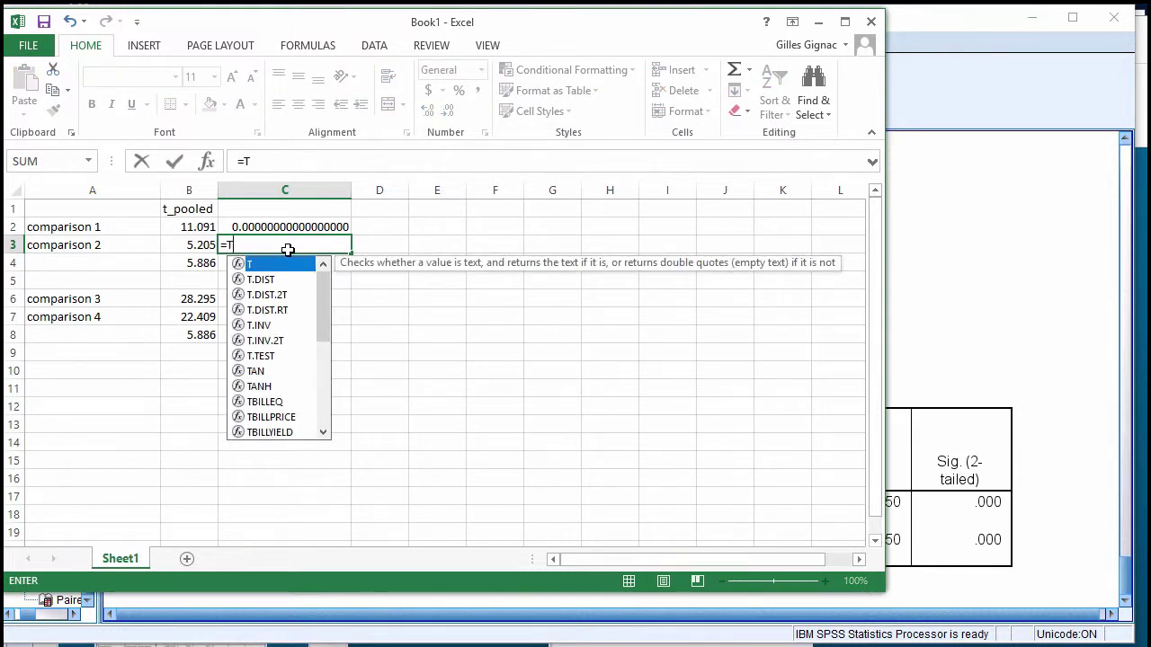
text(DIST()
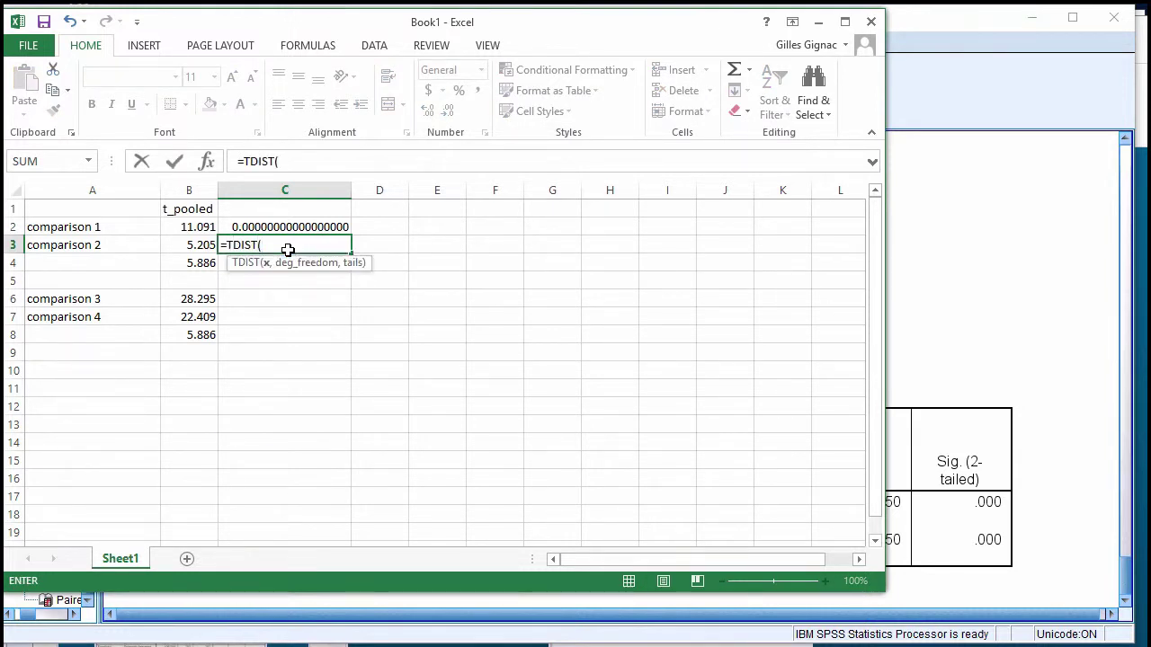
text(B3,)
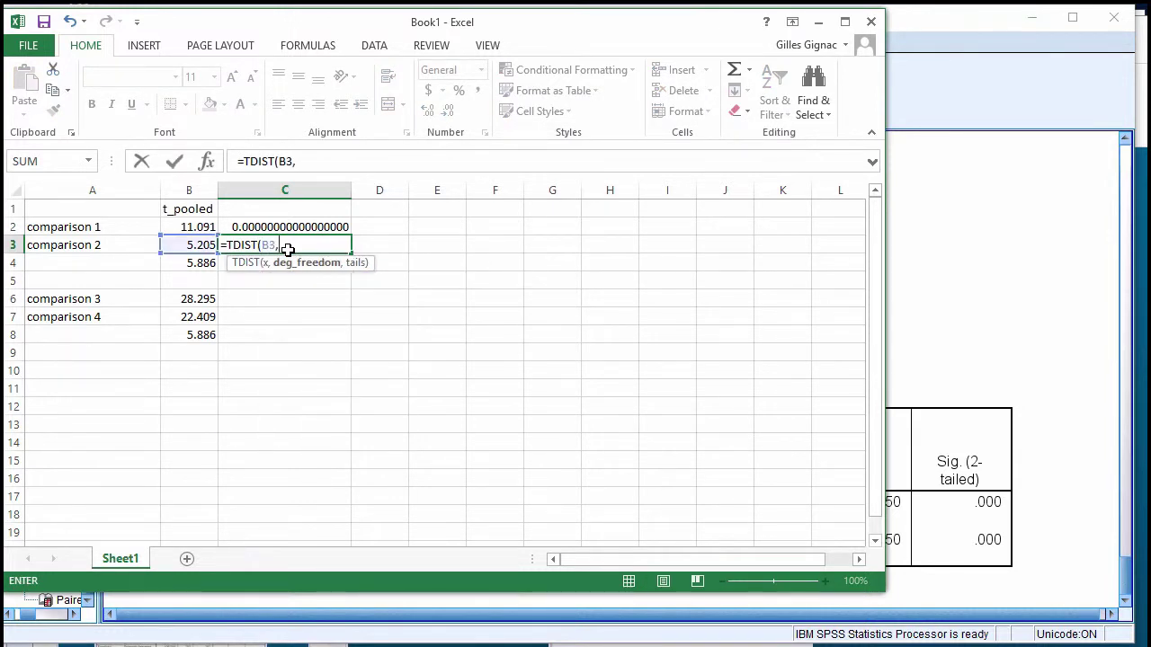
text(250,2)
key(Return)
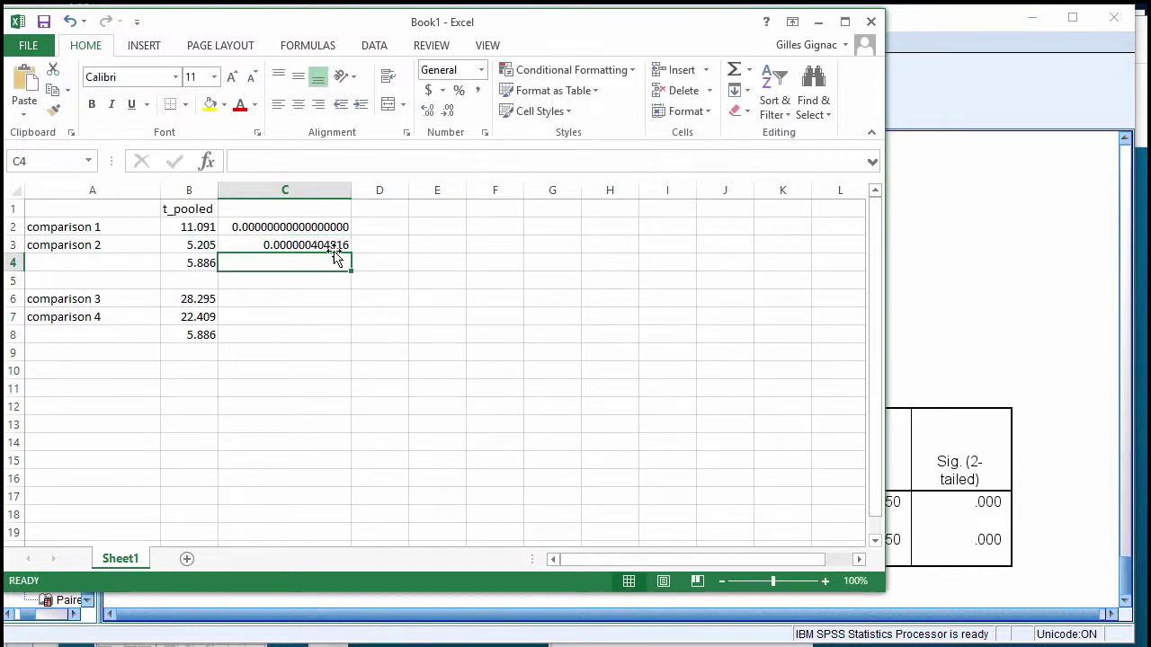
- Increase the comparison 2 p value in C3 to 17 decimal places
click(327, 242)
click(435, 114)
click(435, 114)
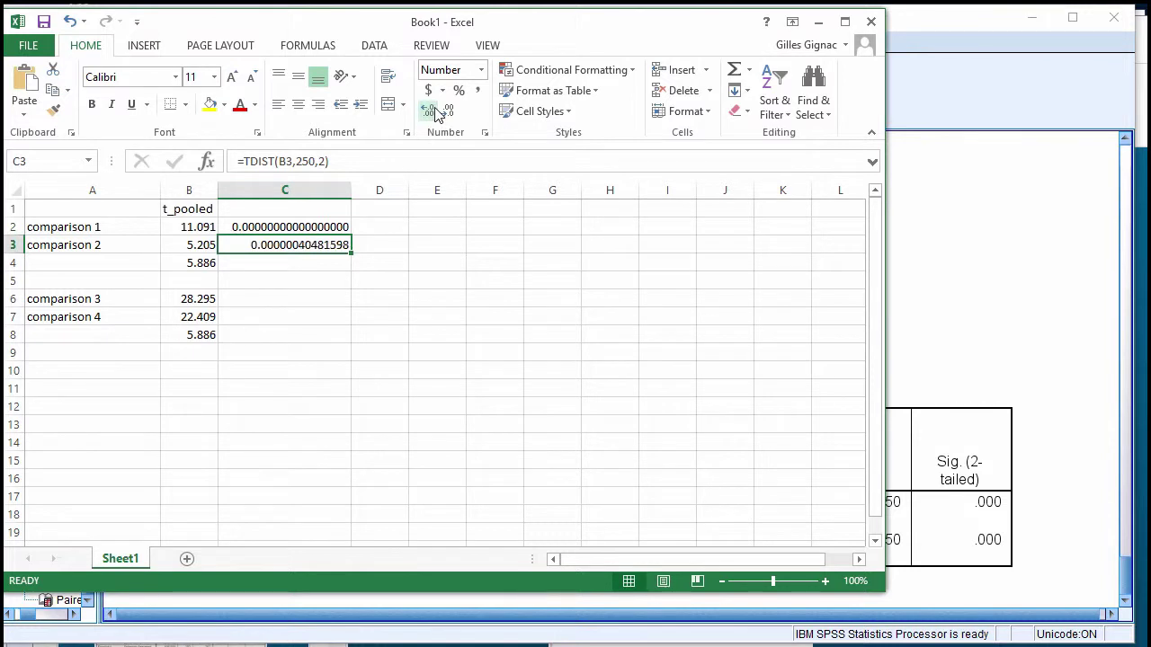
click(435, 114)
click(435, 114)
click(435, 113)
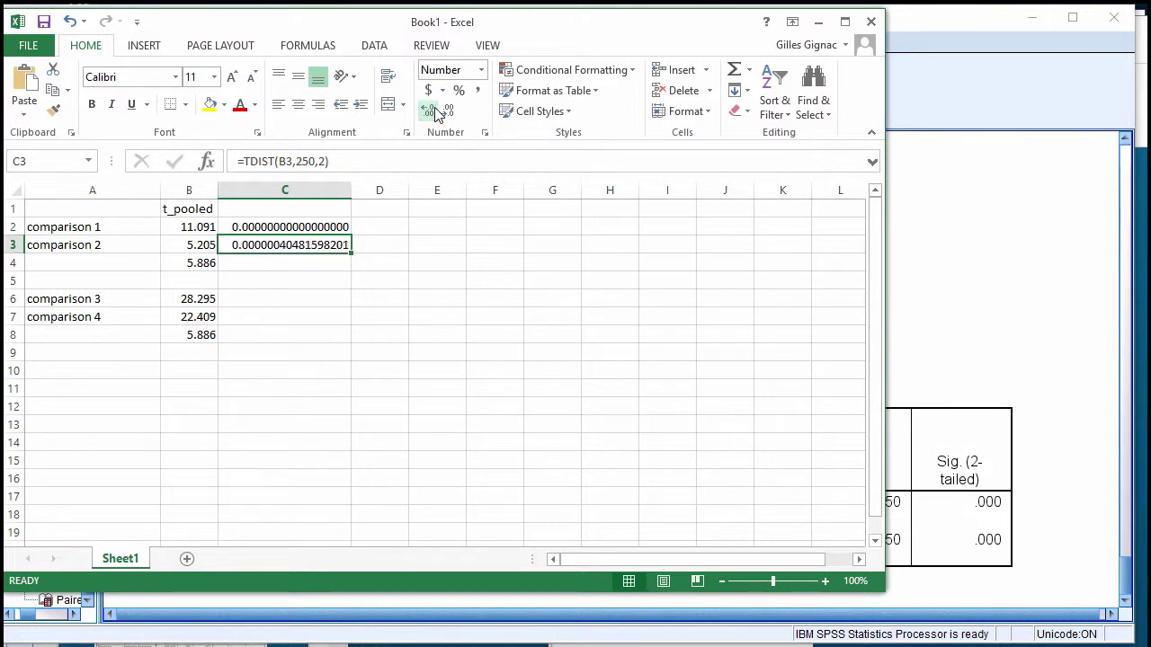
- Check the comparison 1 and 2 rows, then switch to SPSS and find the plants versus no-plants Paired Samples Test
click(122, 233)
drag(134, 236, 135, 246)
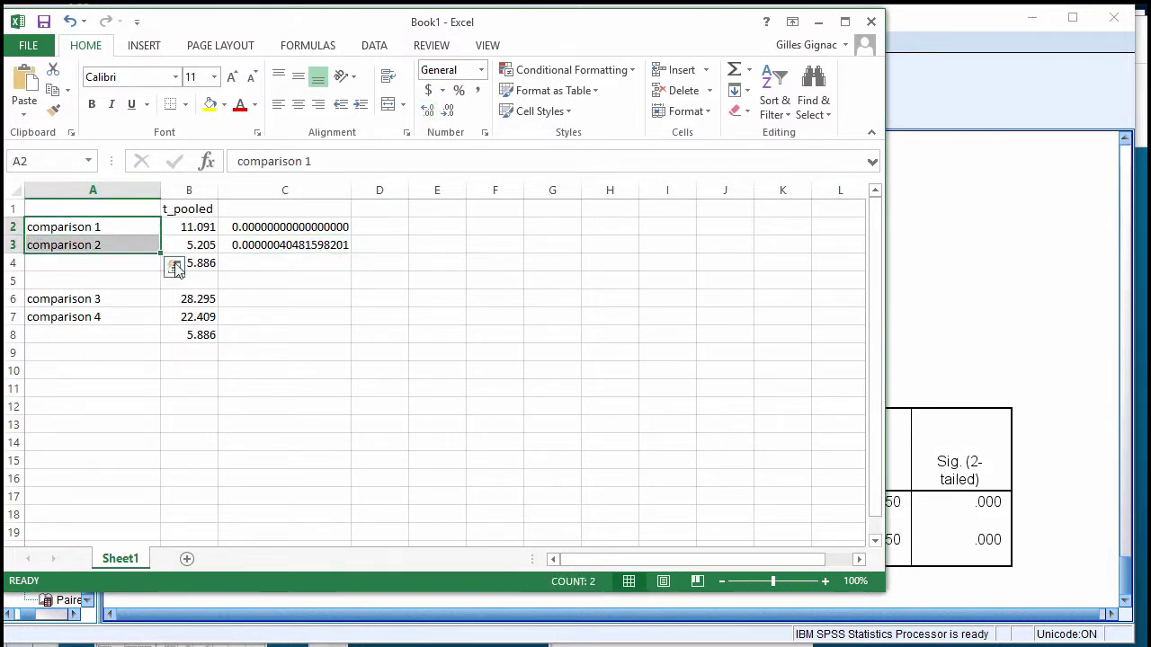
click(818, 21)
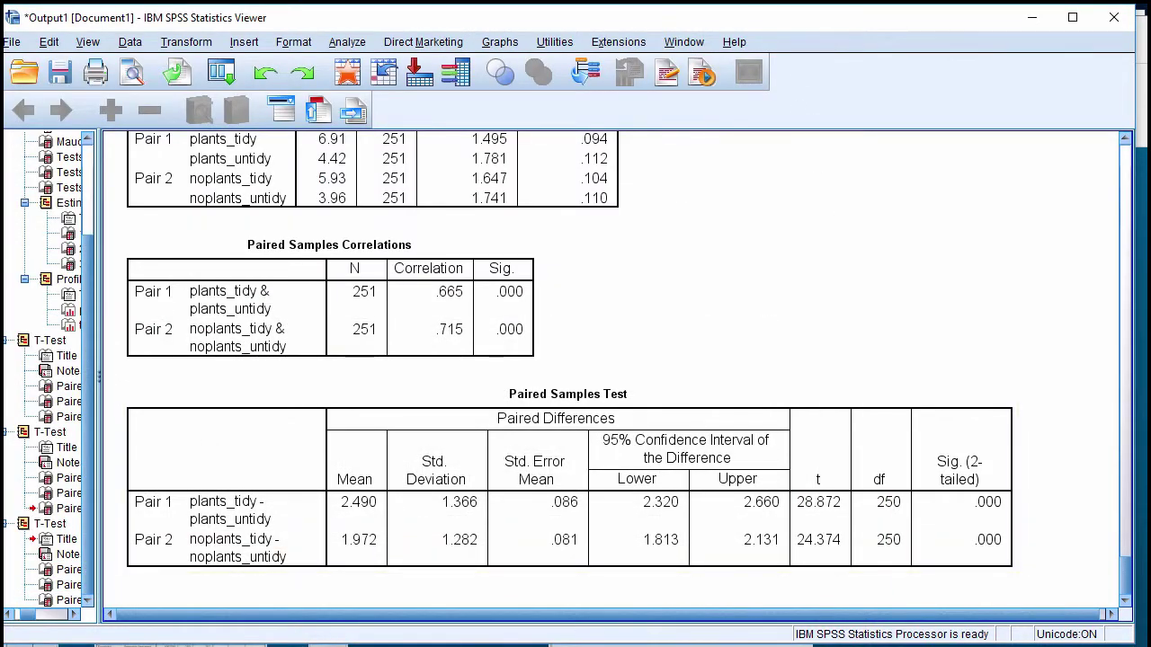
scroll(692, 463, up, 8)
scroll(692, 463, down, 3)
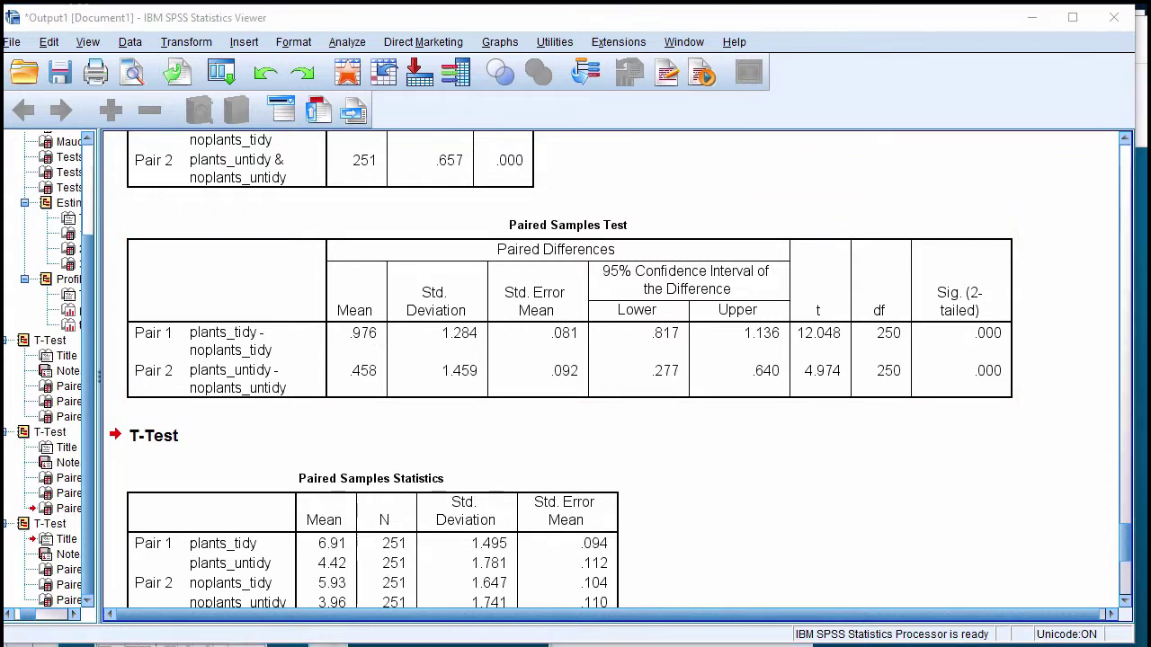
- Return to Excel and compare the pooled p values for comparisons 1 and 2 with the Sig. (2-tailed) values in SPSS
key(alt+Tab)
drag(241, 230, 245, 245)
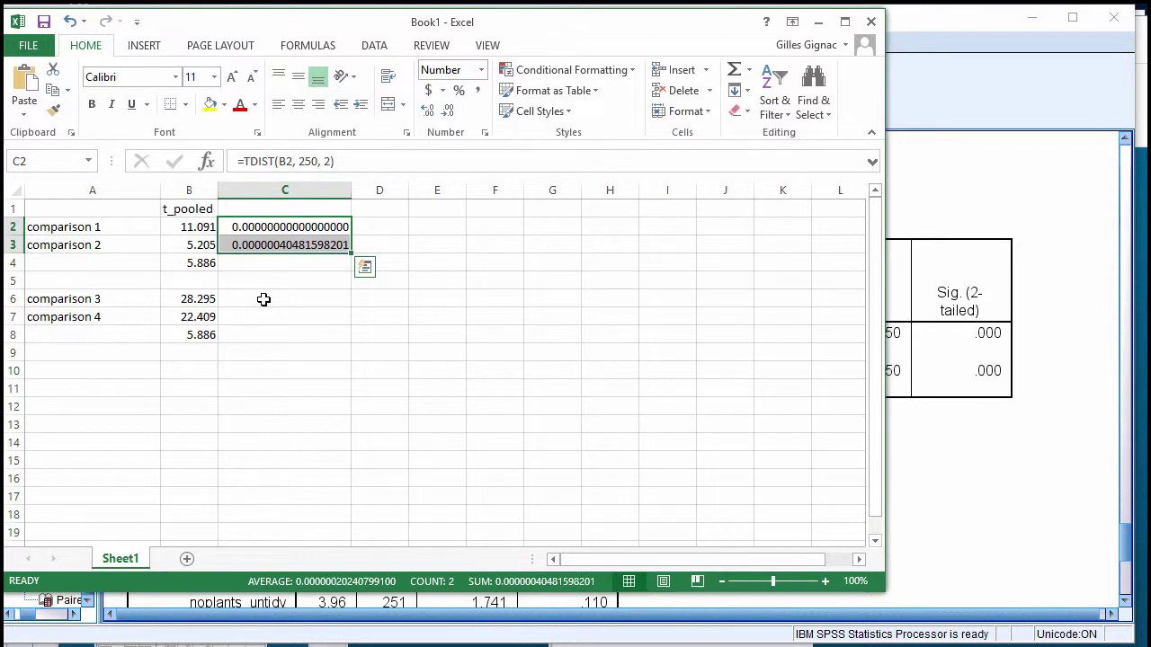
drag(102, 225, 235, 243)
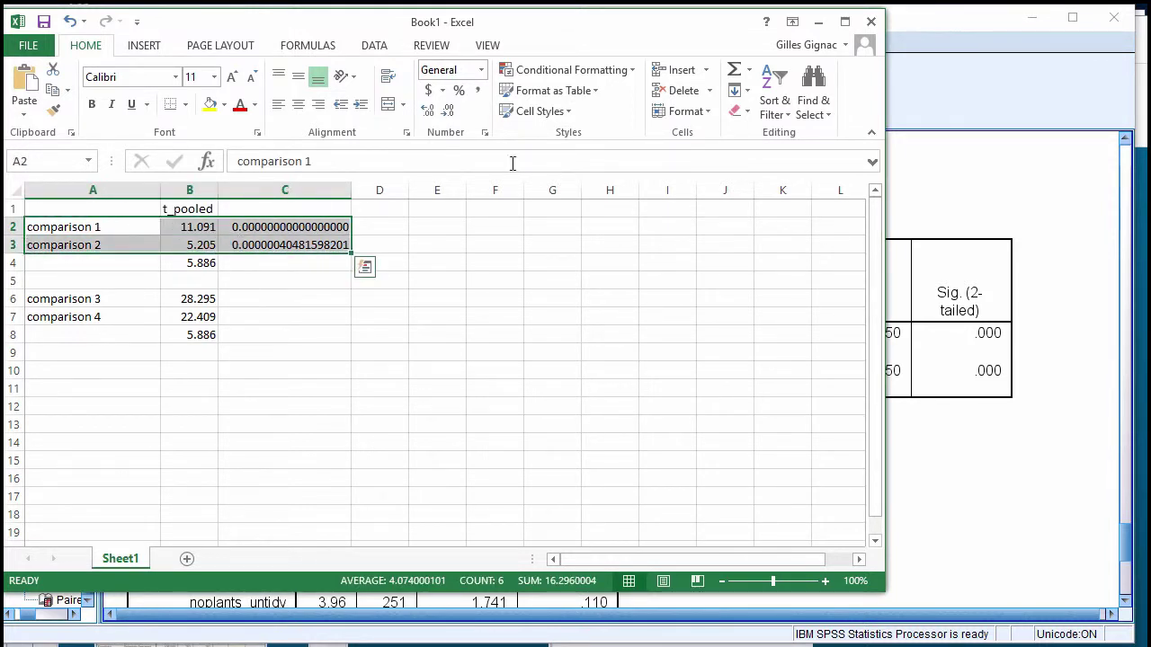
click(818, 22)
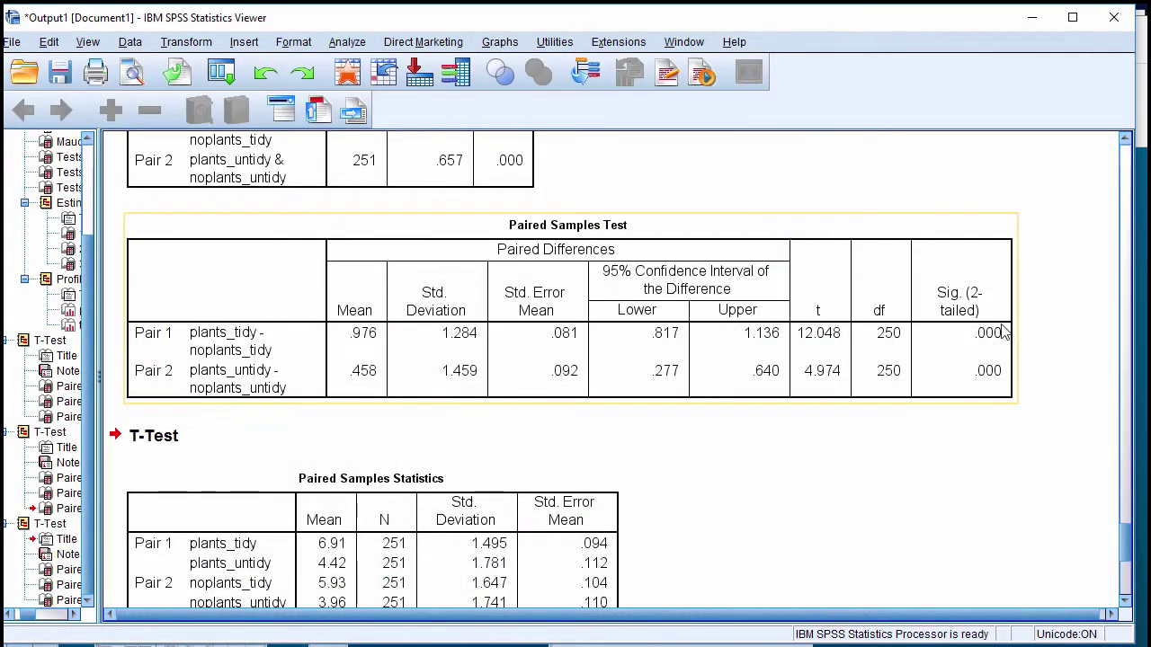
click(327, 646)
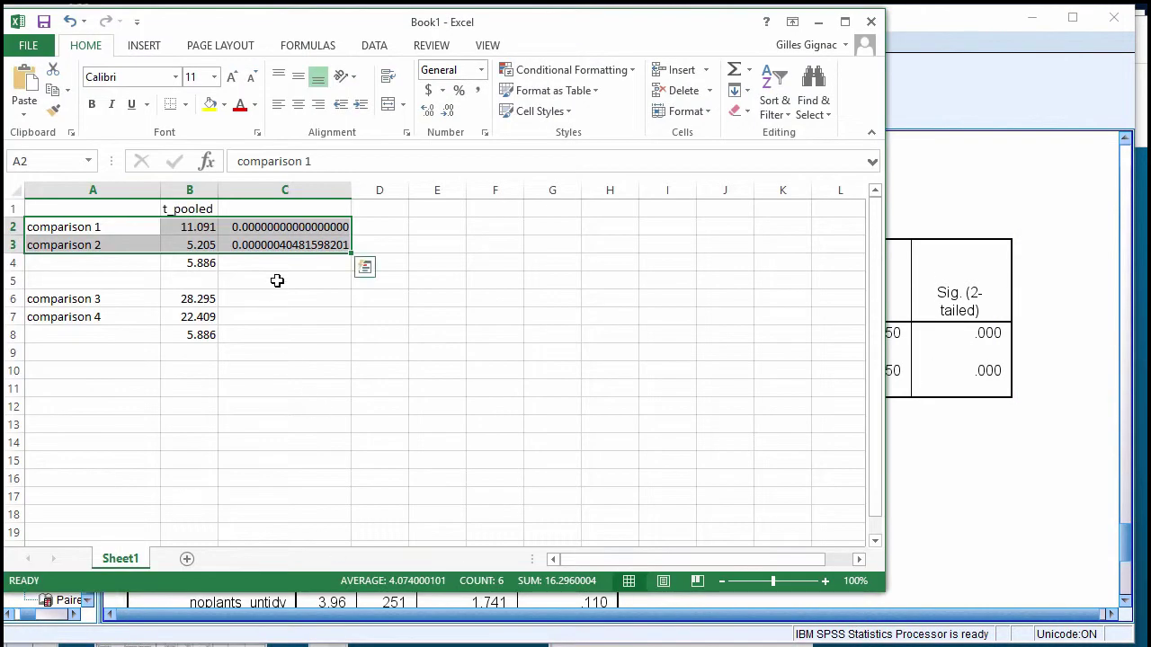
click(282, 270)
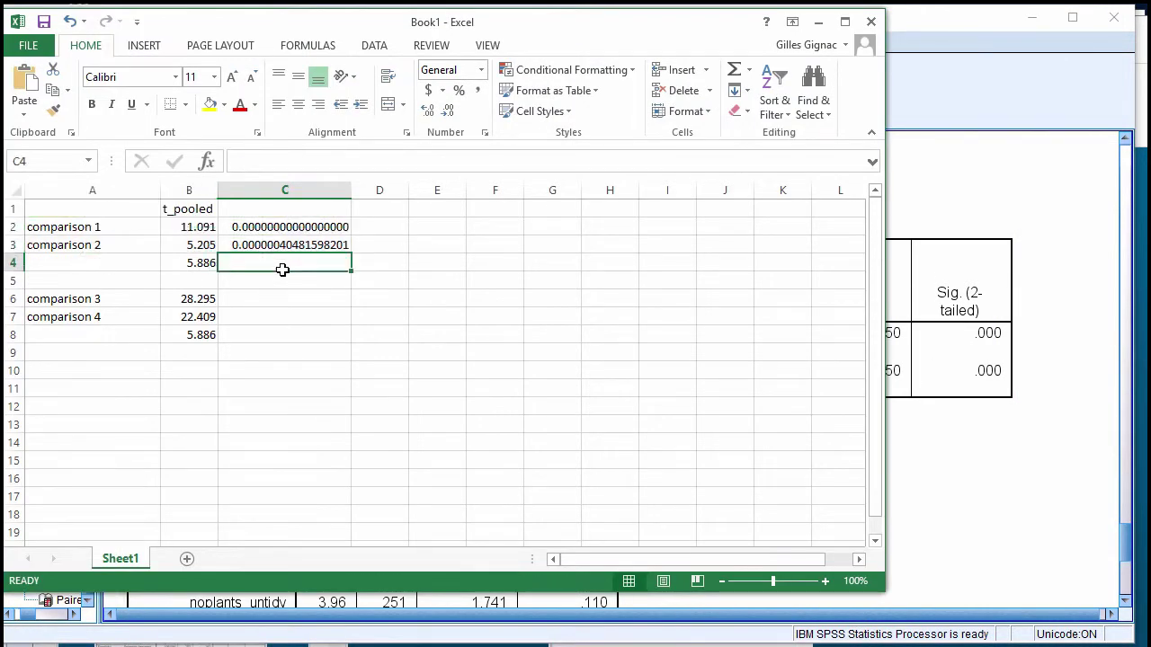
- Calculate the two-tailed p value for comparison 3 in C6 with =TDIST(B6,250,2)
click(239, 297)
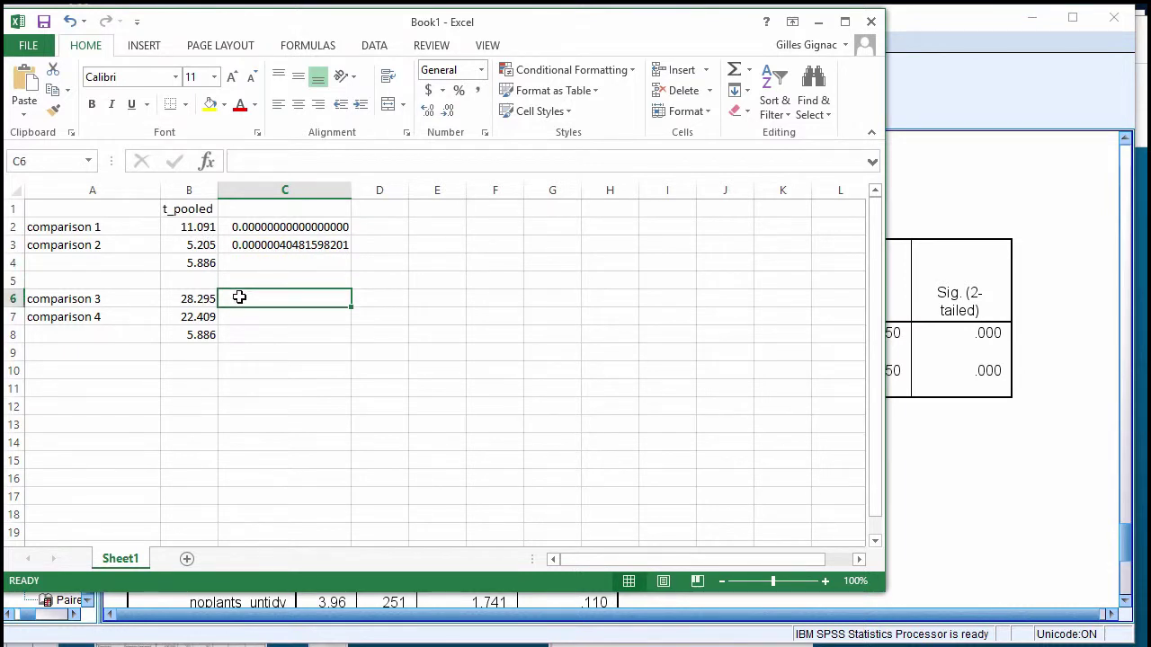
text(+)
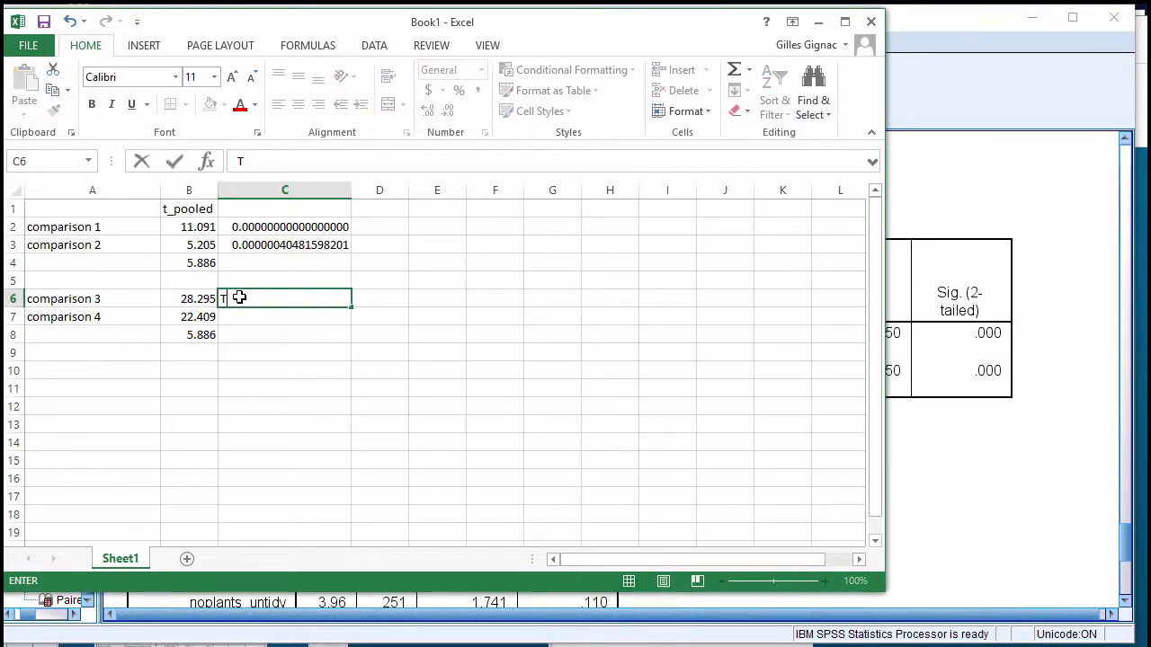
key(BackSpace)
text(=)
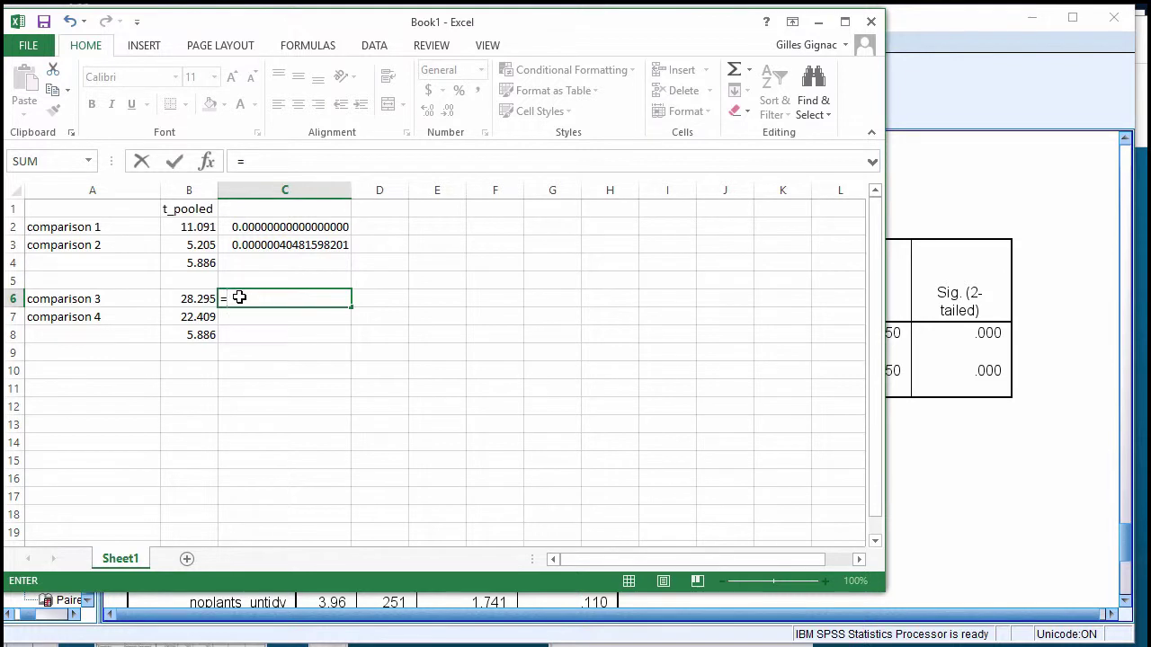
text(TIDST)
key(BackSpace)
key(BackSpace)
key(BackSpace)
key(BackSpace)
text(DIST)
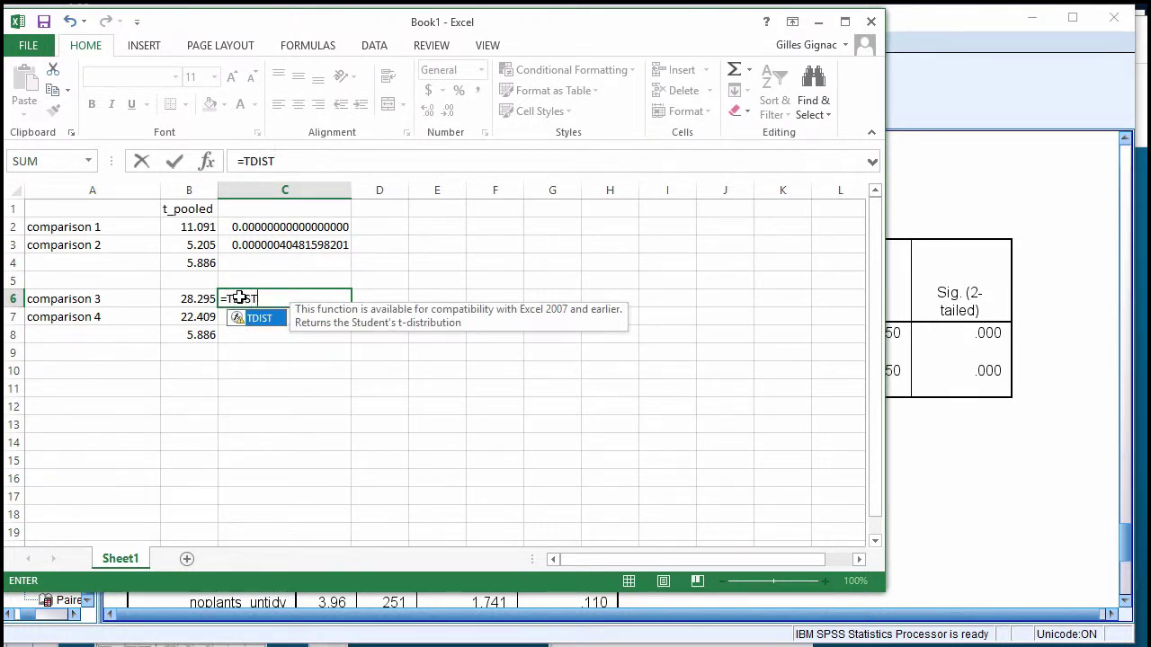
text(()
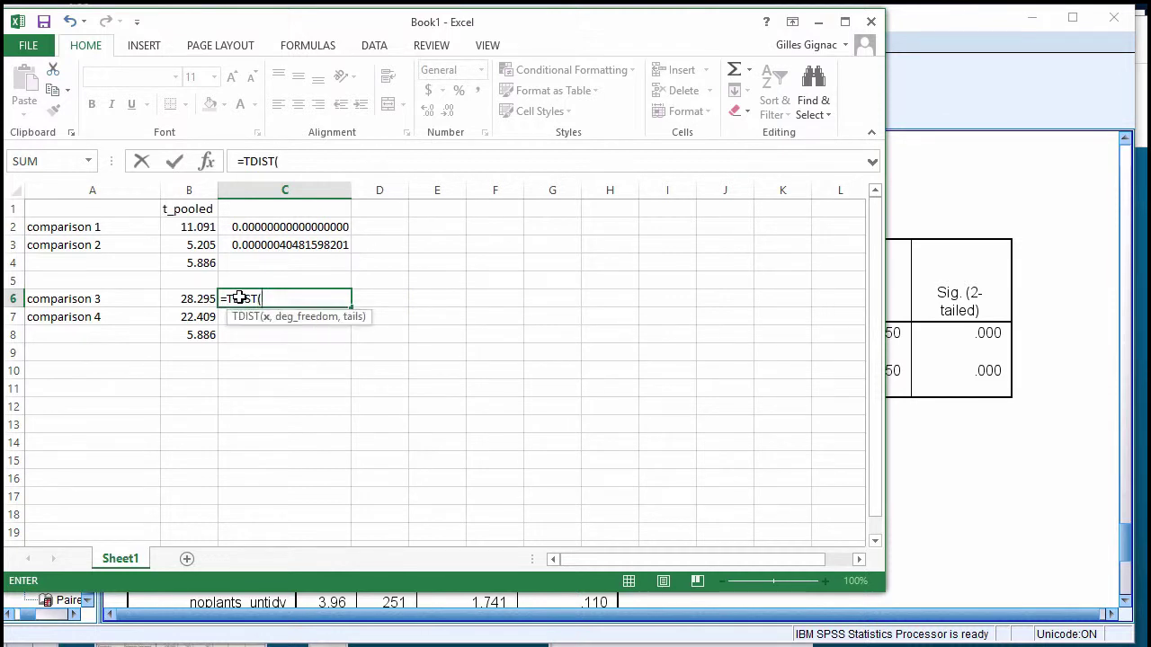
text(B2)
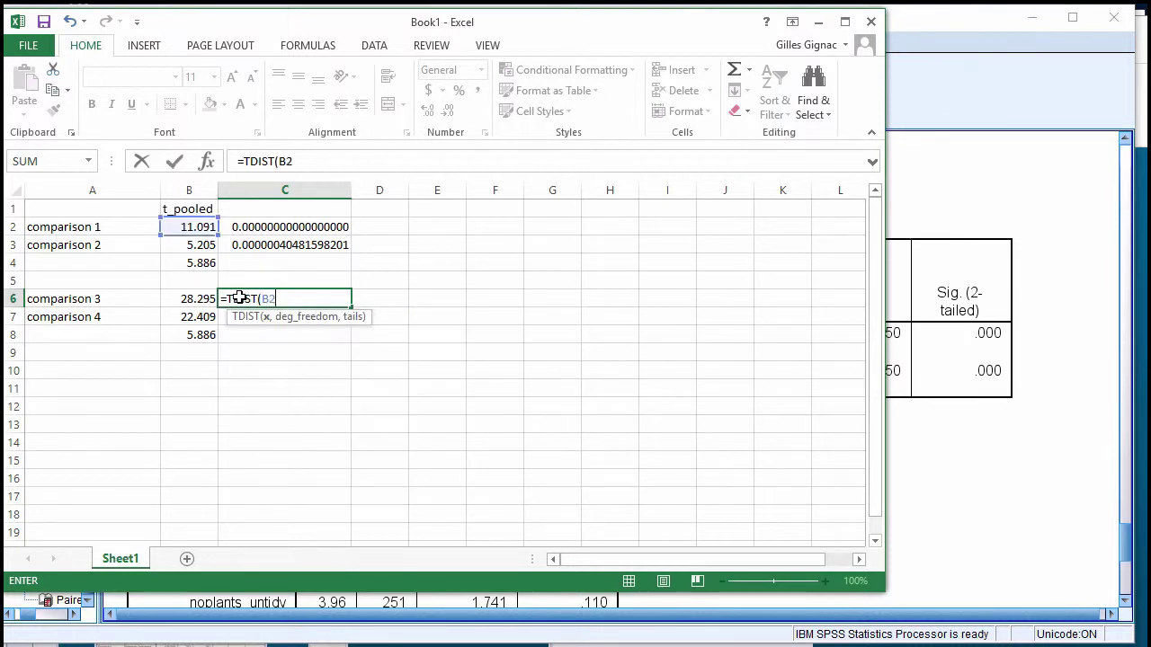
key(BackSpace)
text(6,250)
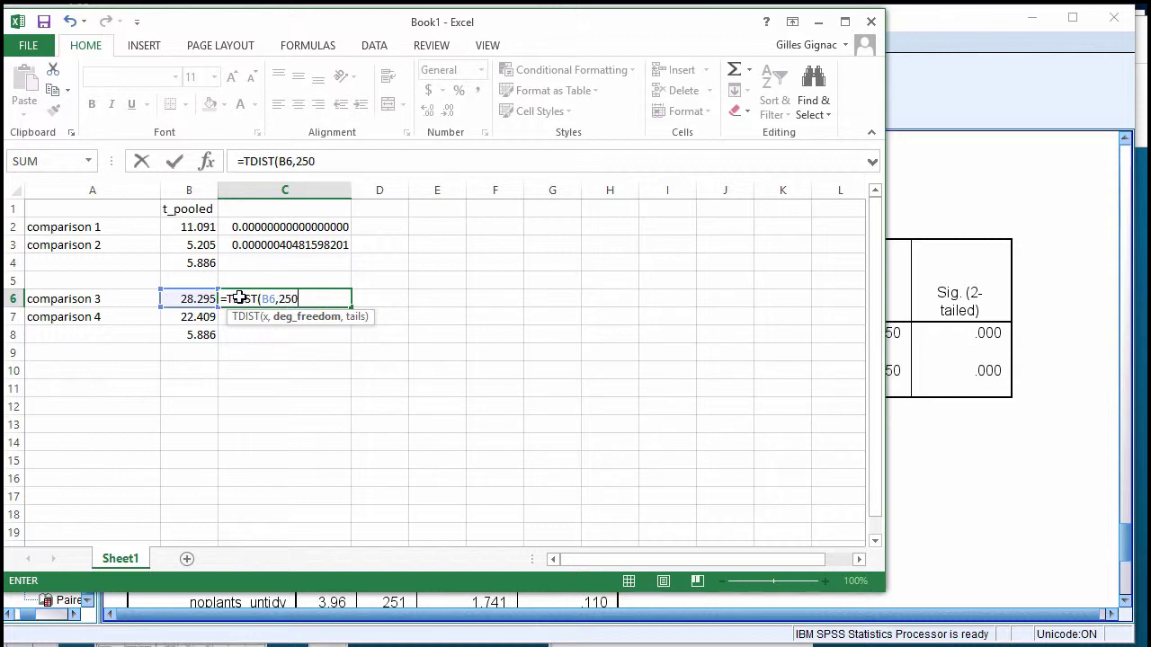
text(,2))
key(Return)
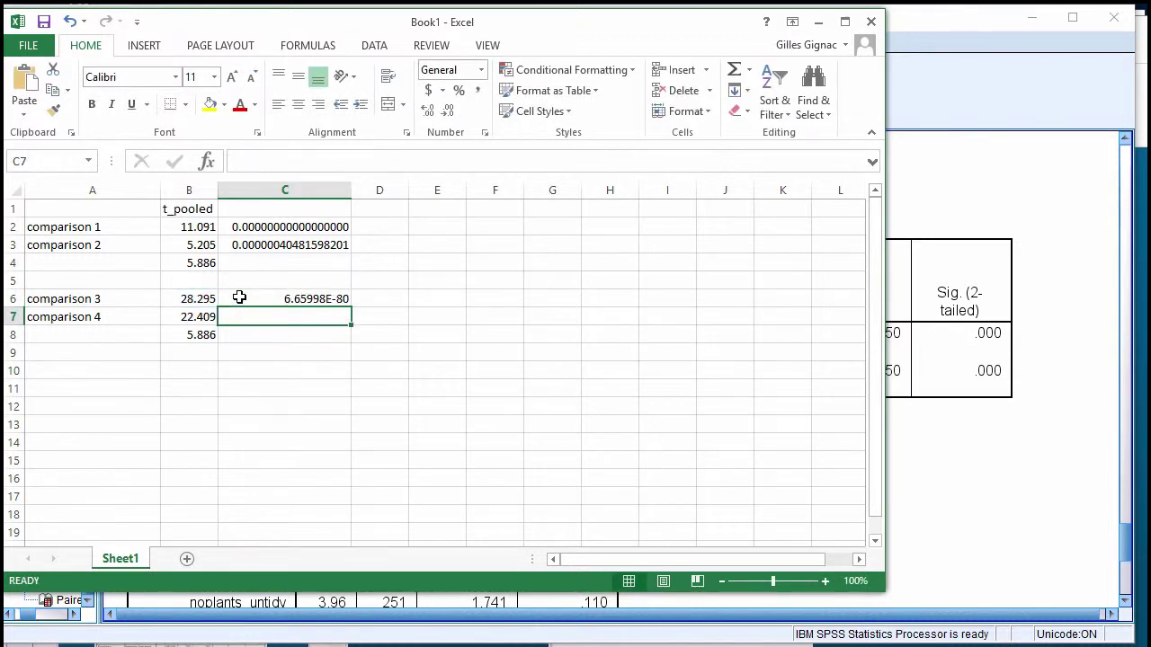
- Copy the comparison 3 TDIST formula from C6 down to C7 for comparison 4
click(239, 297)
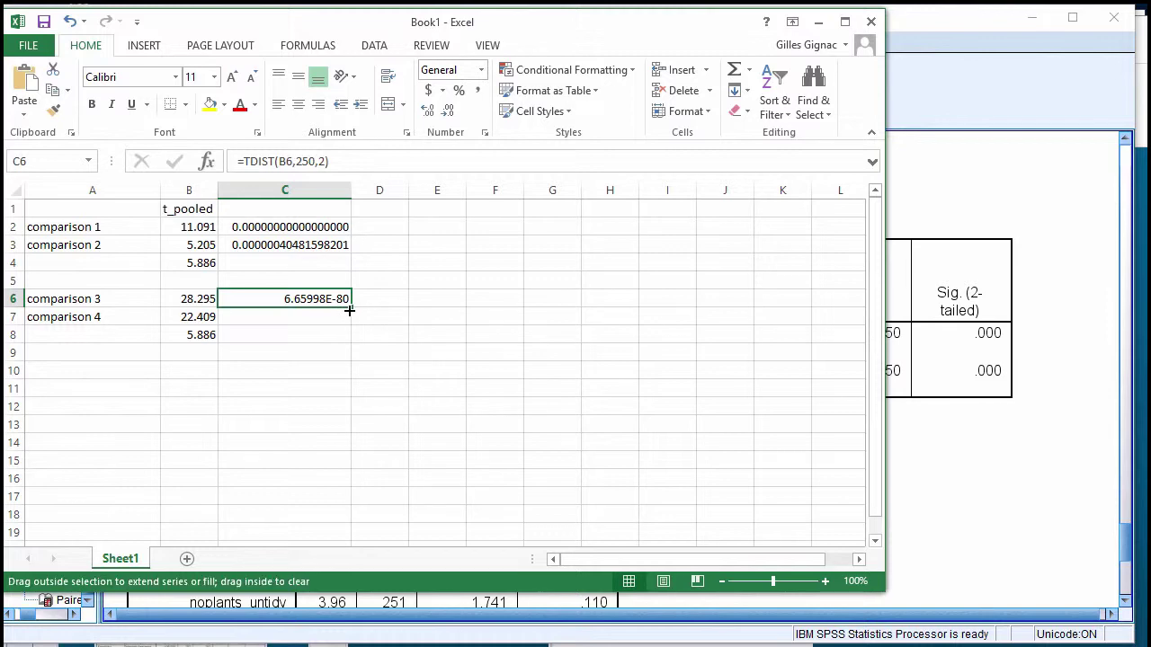
drag(350, 317, 355, 331)
click(379, 296)
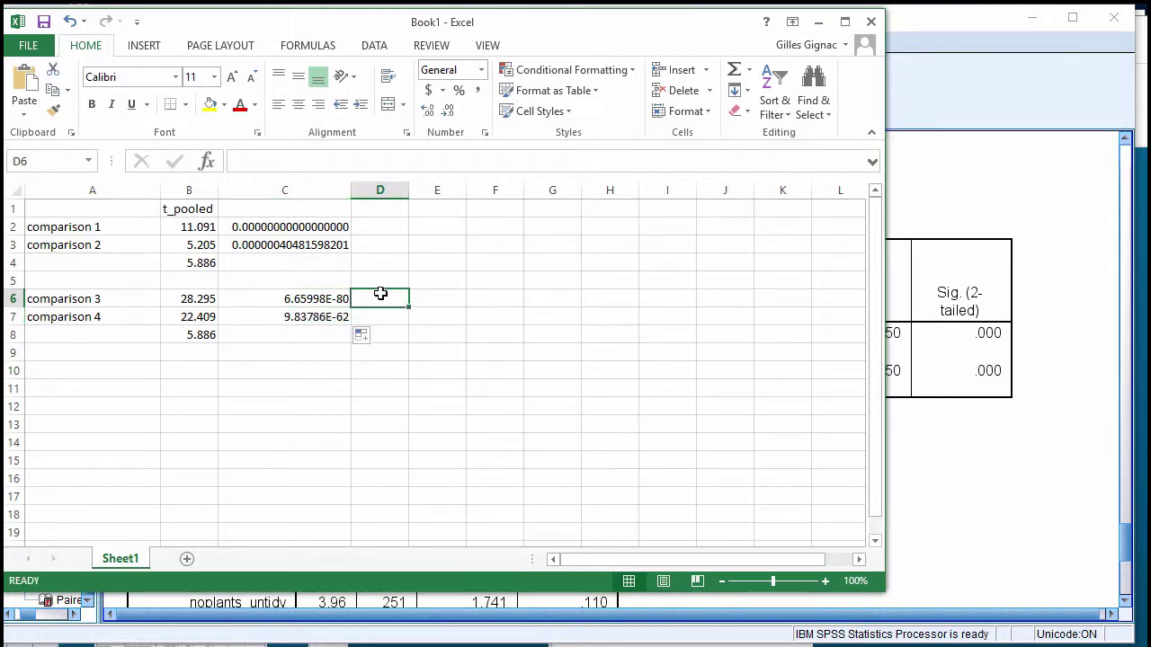
- Switch to SPSS to examine the tidy versus untidy Paired Samples Test, and return to the Excel workbook
click(815, 22)
scroll(636, 511, down, 5)
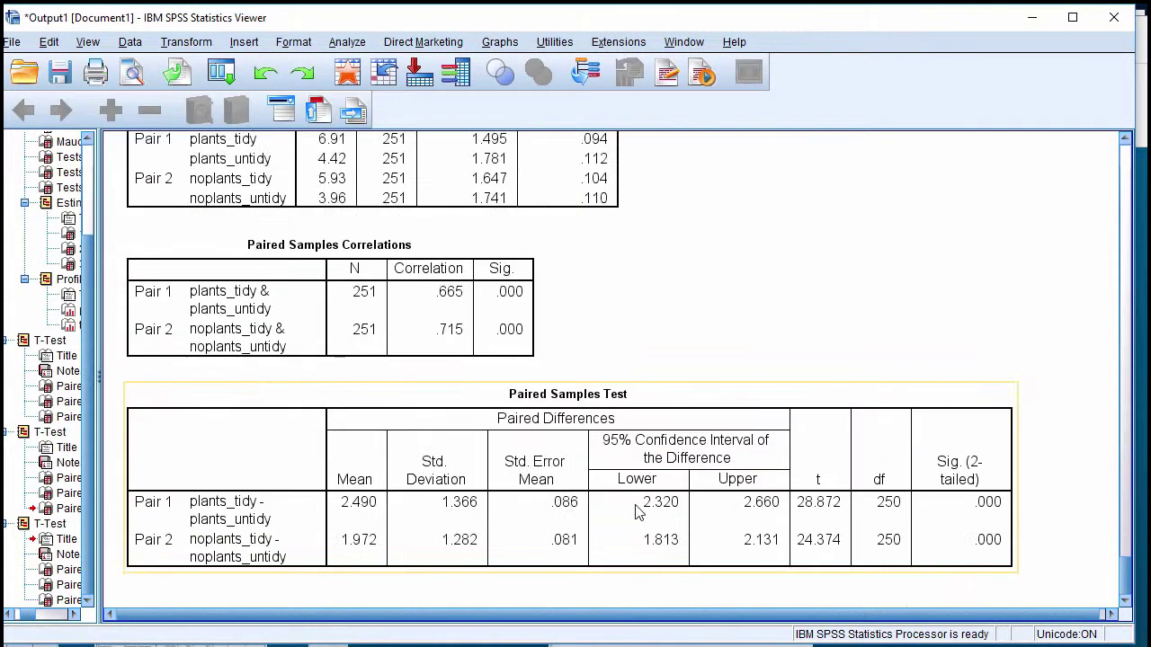
click(947, 547)
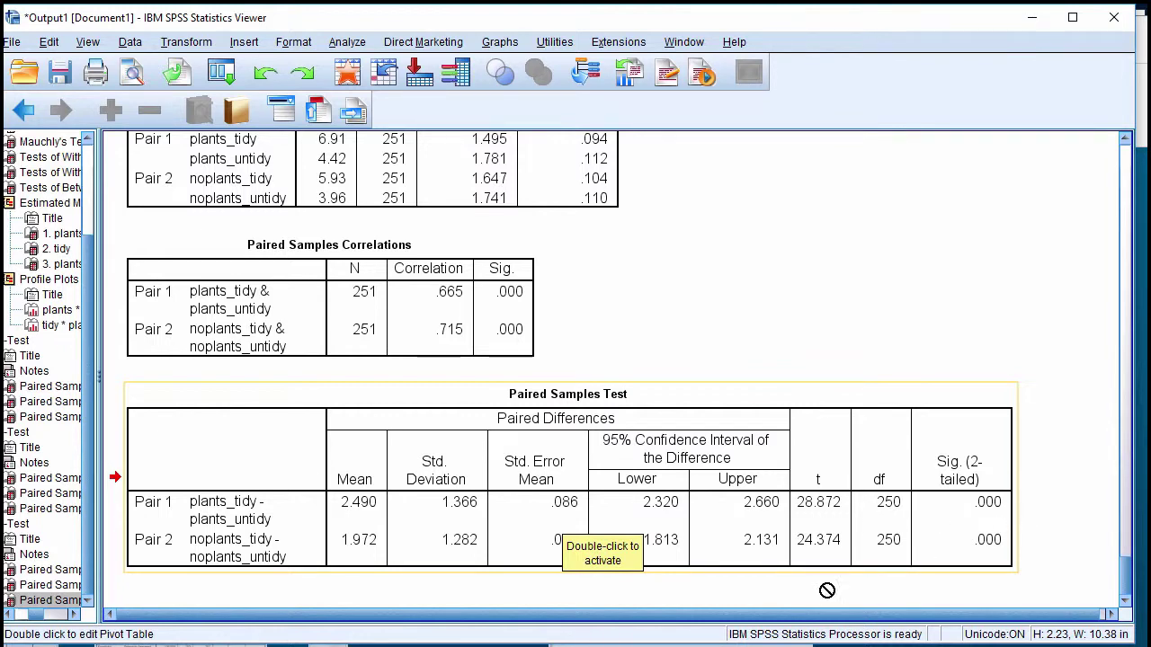
click(683, 645)
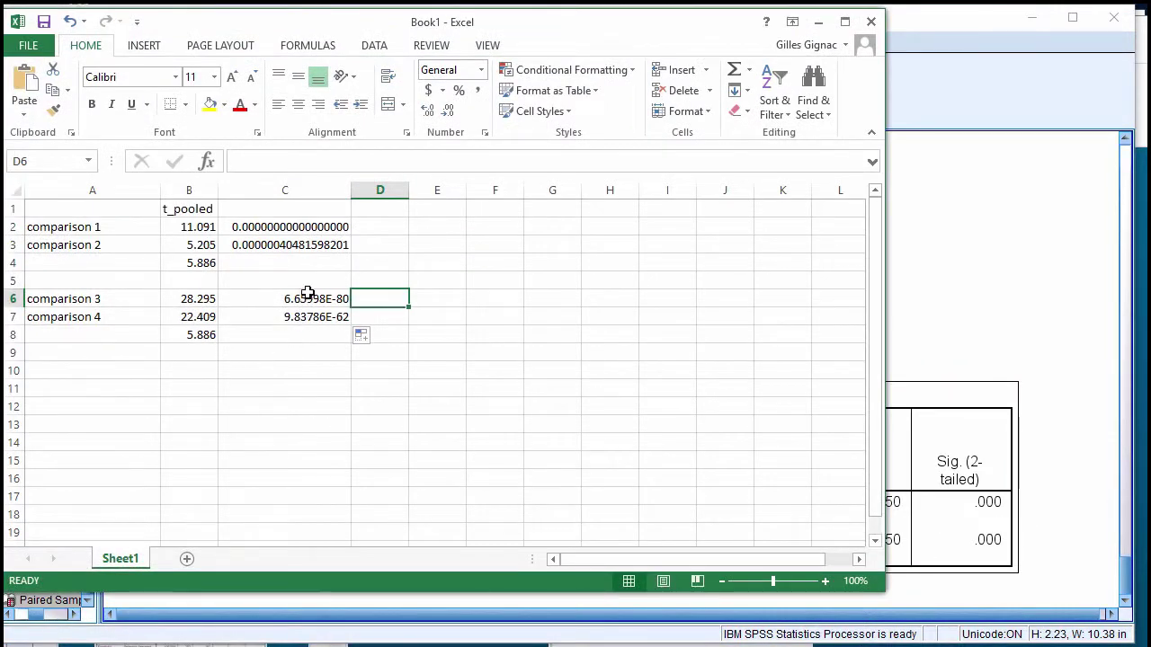
- Format the comparison 3 and 4 p values in C6:C7 with the Number category
mouse_move(311, 297)
mouse_down()
mouse_move(324, 303)
mouse_move(299, 314)
mouse_up()
right_click(299, 313)
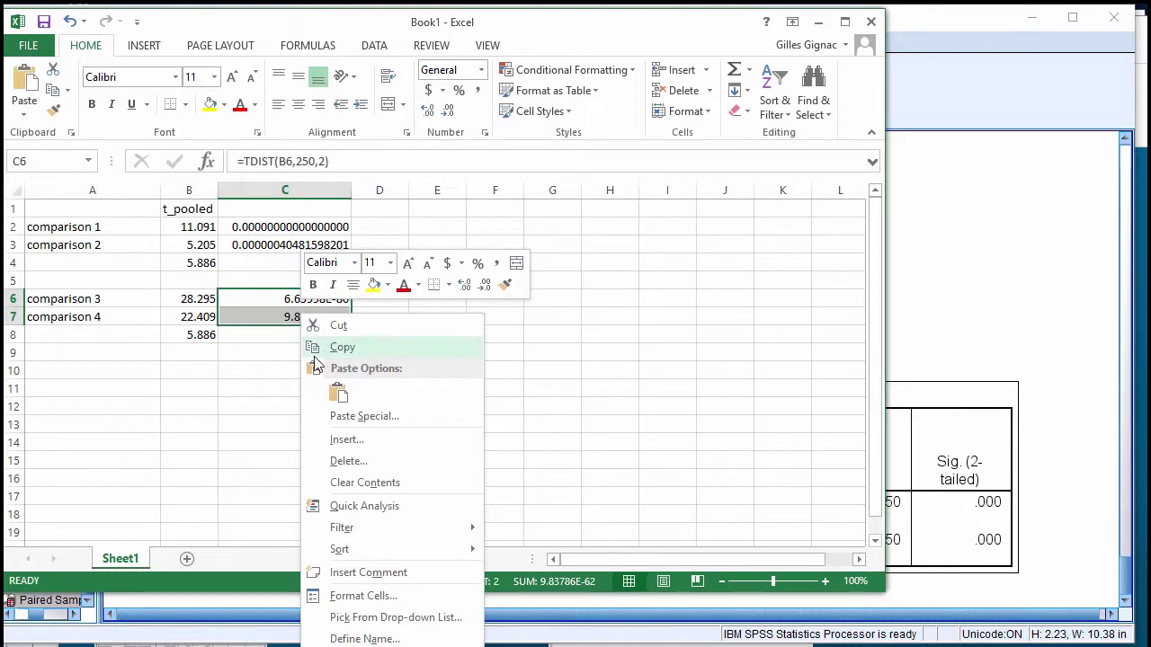
click(391, 598)
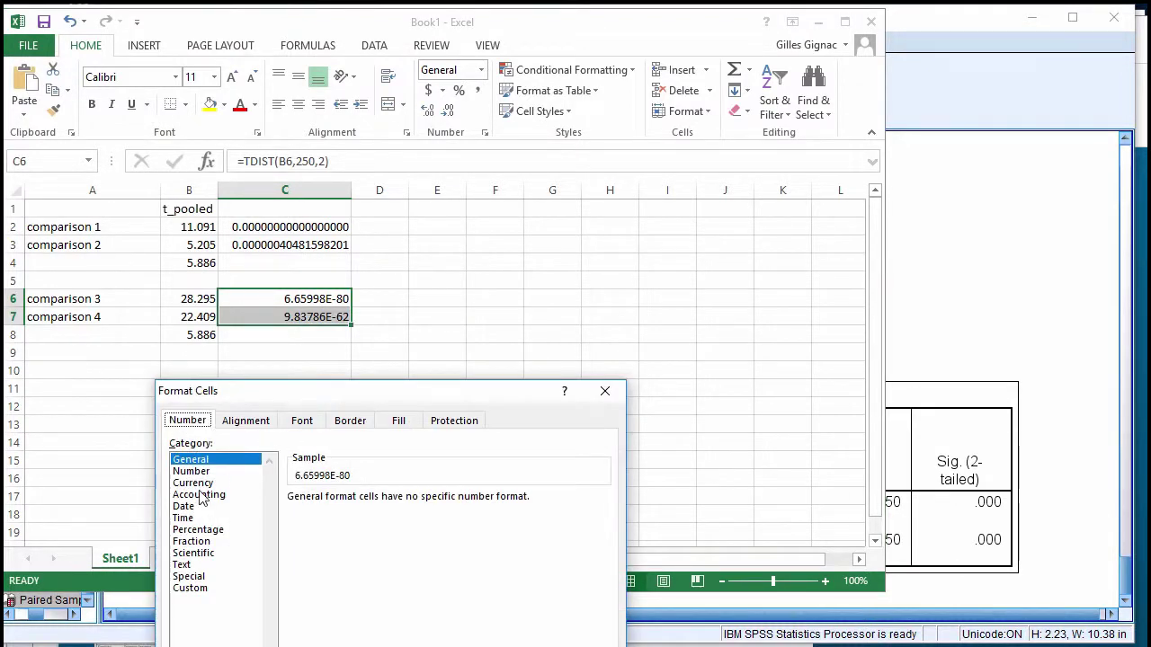
click(200, 474)
key(Return)
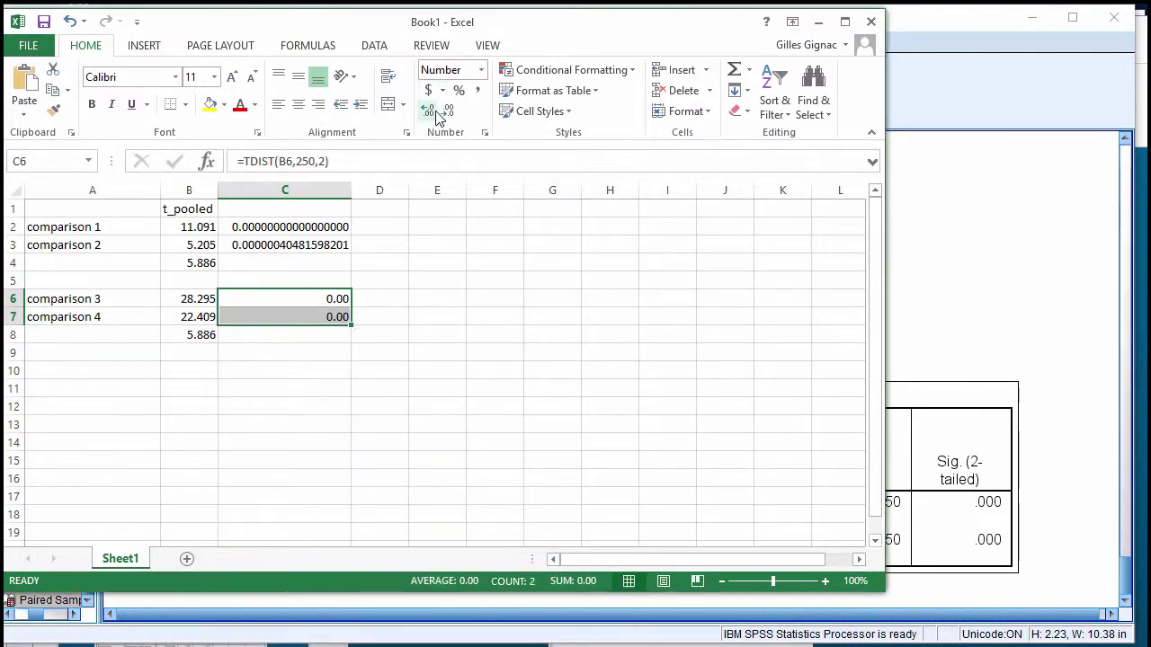
- Increase the comparison 3 and 4 p values in C6:C7 to 17 decimal places
click(429, 110)
click(428, 111)
click(429, 111)
click(428, 110)
click(429, 110)
click(428, 111)
double_click(428, 110)
click(429, 111)
double_click(429, 111)
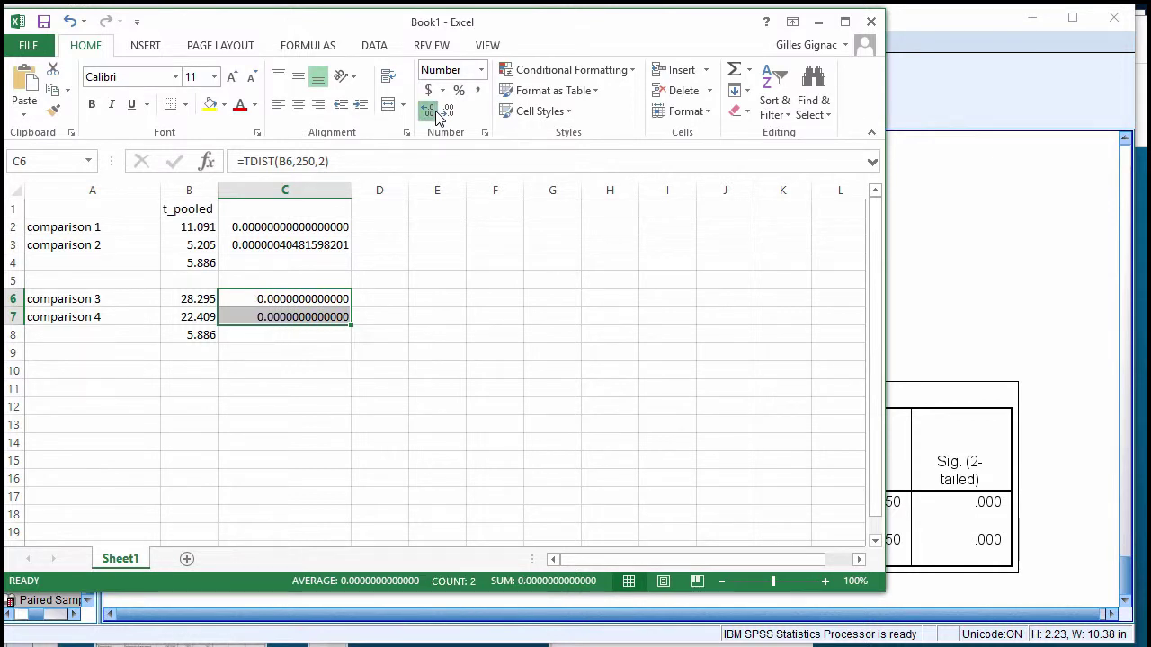
click(429, 111)
double_click(429, 110)
double_click(429, 110)
click(424, 283)
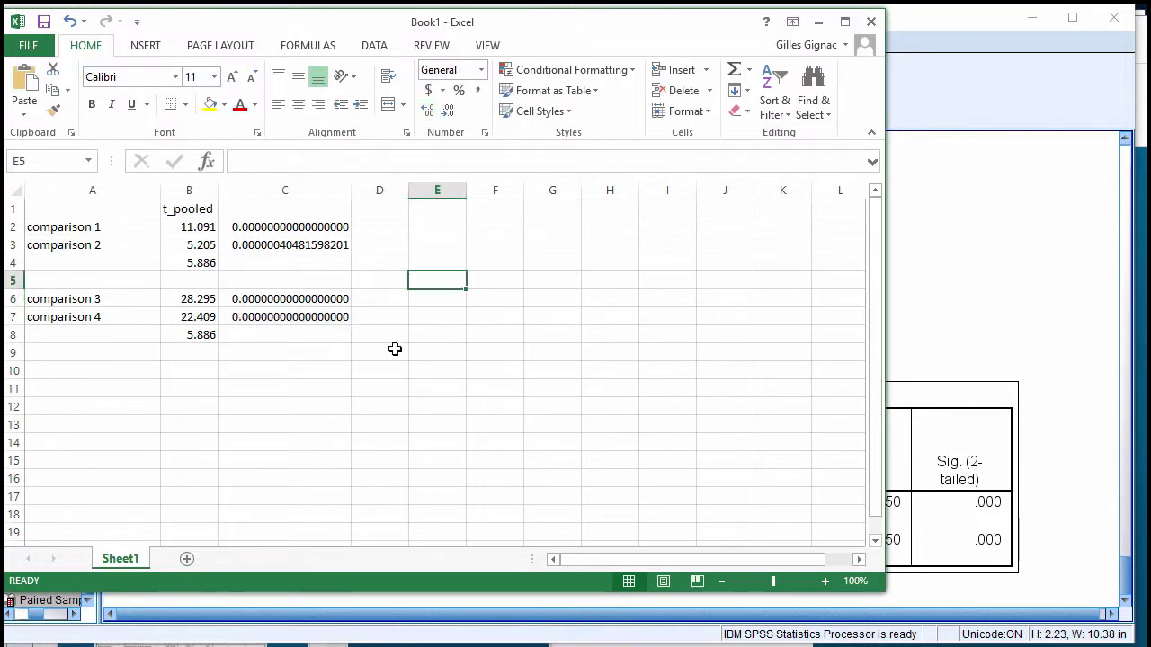